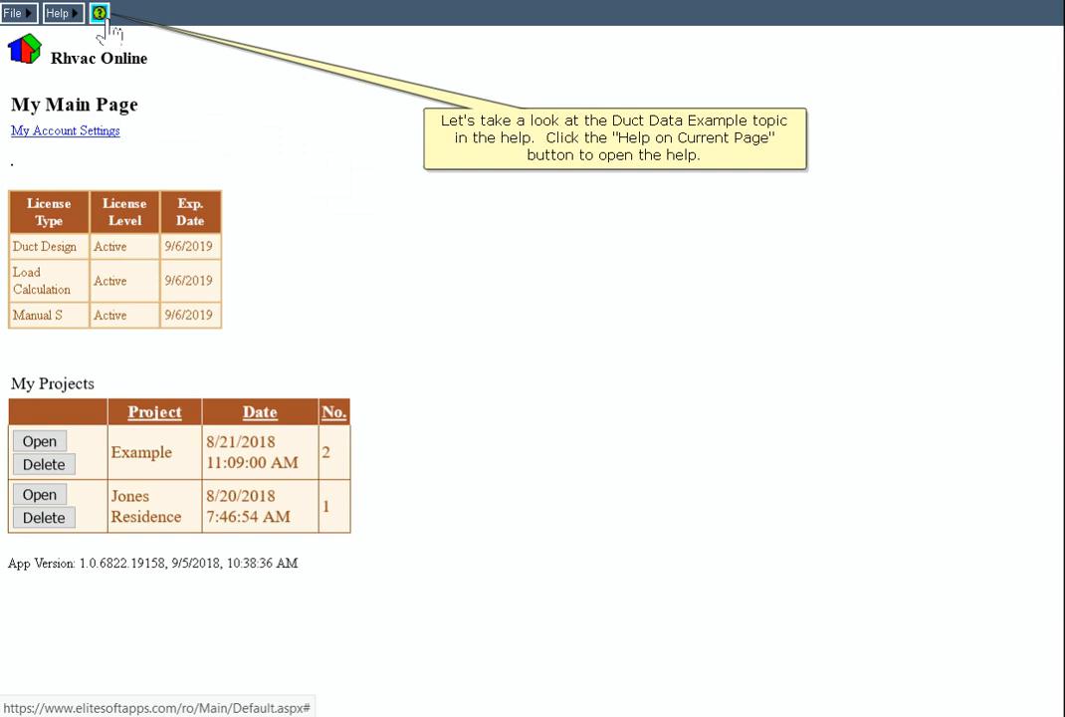
# Open the Duct Data Example help topic in the Duct Design section of the project pages.
pyautogui.click(101, 16)
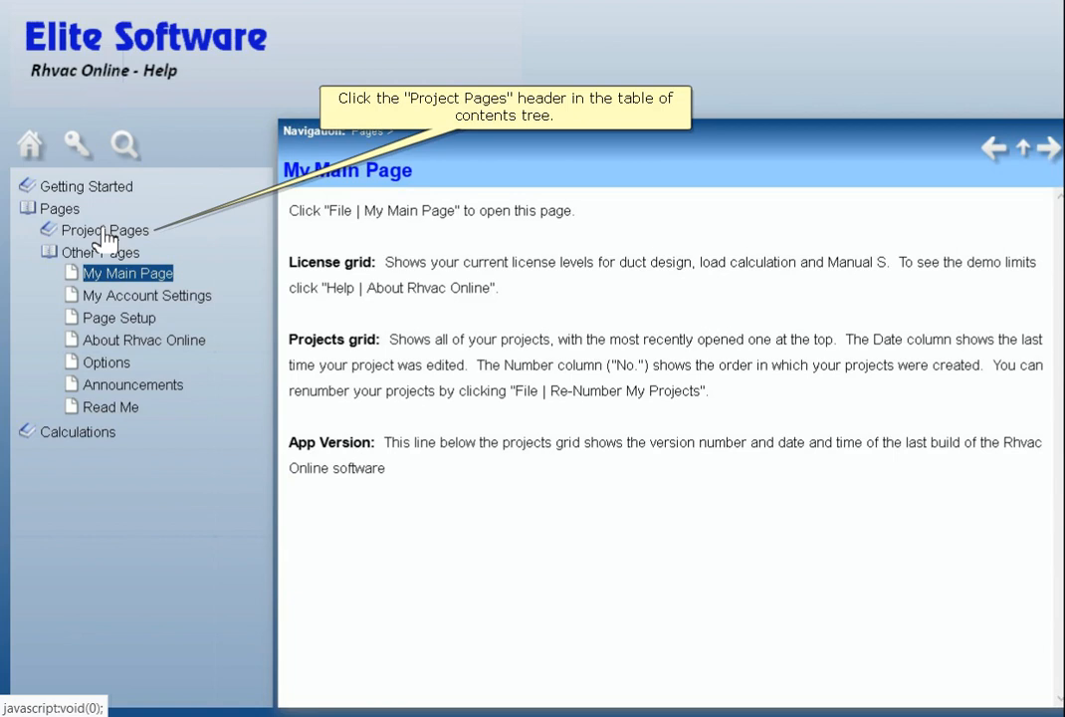
pyautogui.click(105, 232)
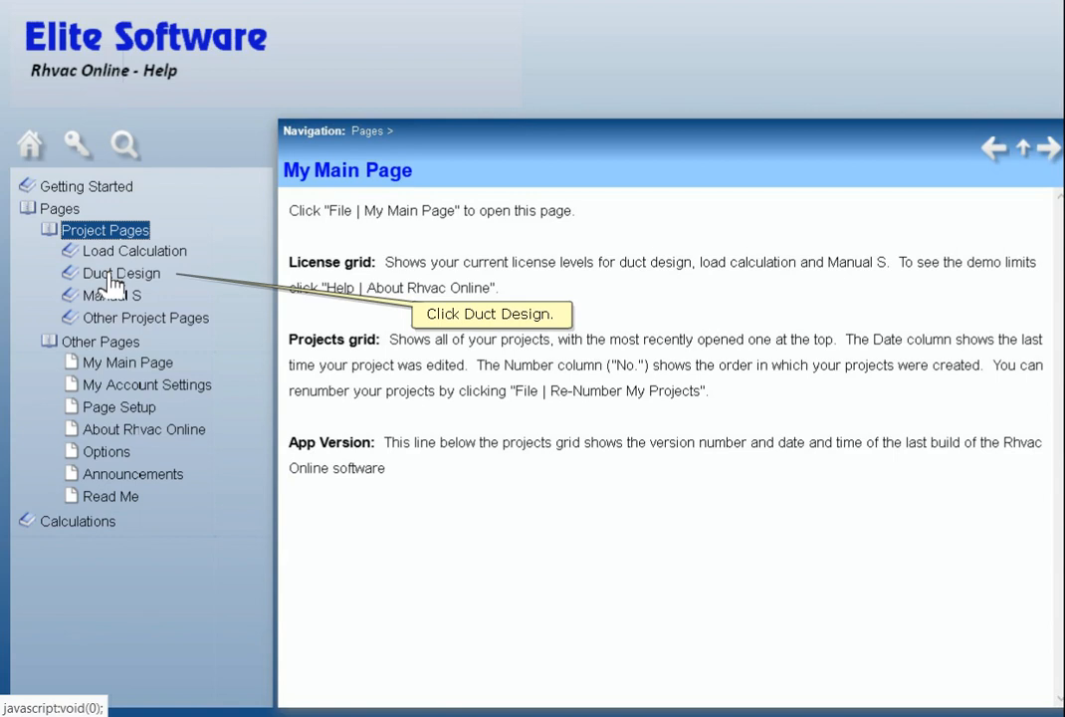
pyautogui.click(115, 281)
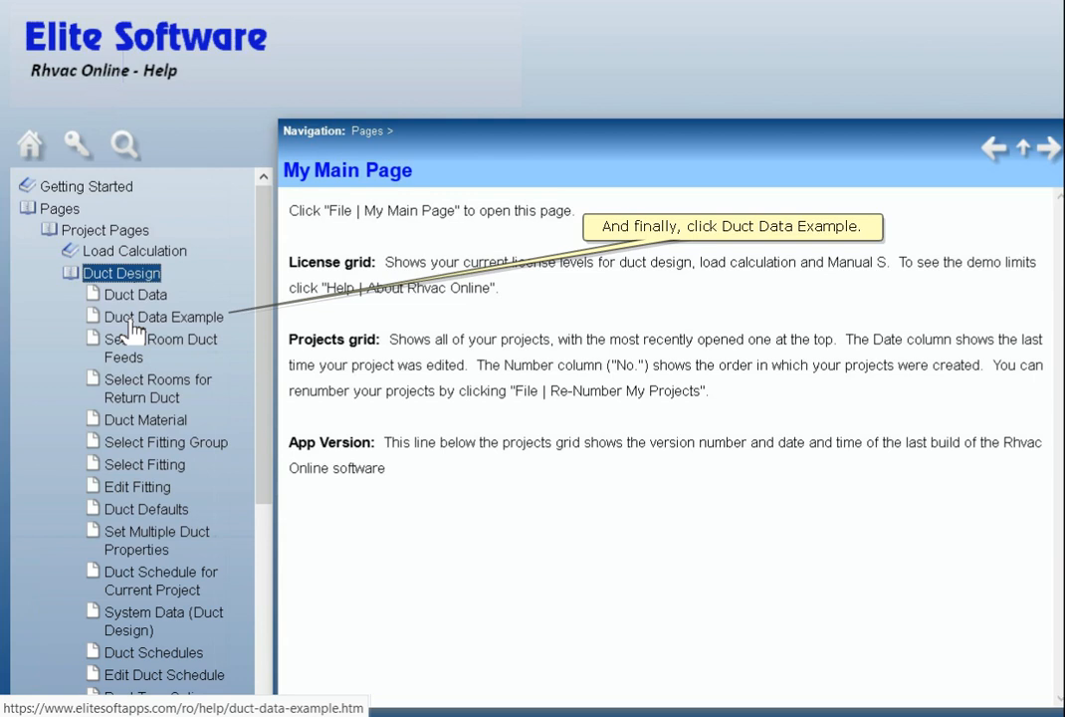
pyautogui.click(135, 321)
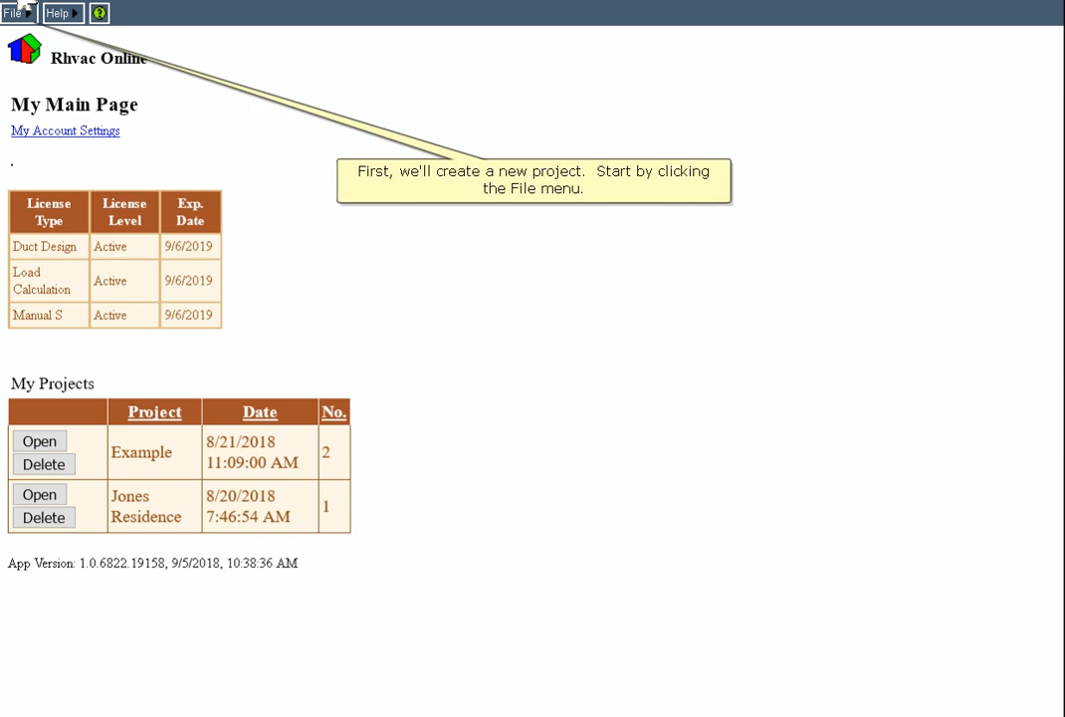
# Start a new project that copies only the Project, Client, Company, Outdoor Design and Systems data.
pyautogui.click(22, 12)
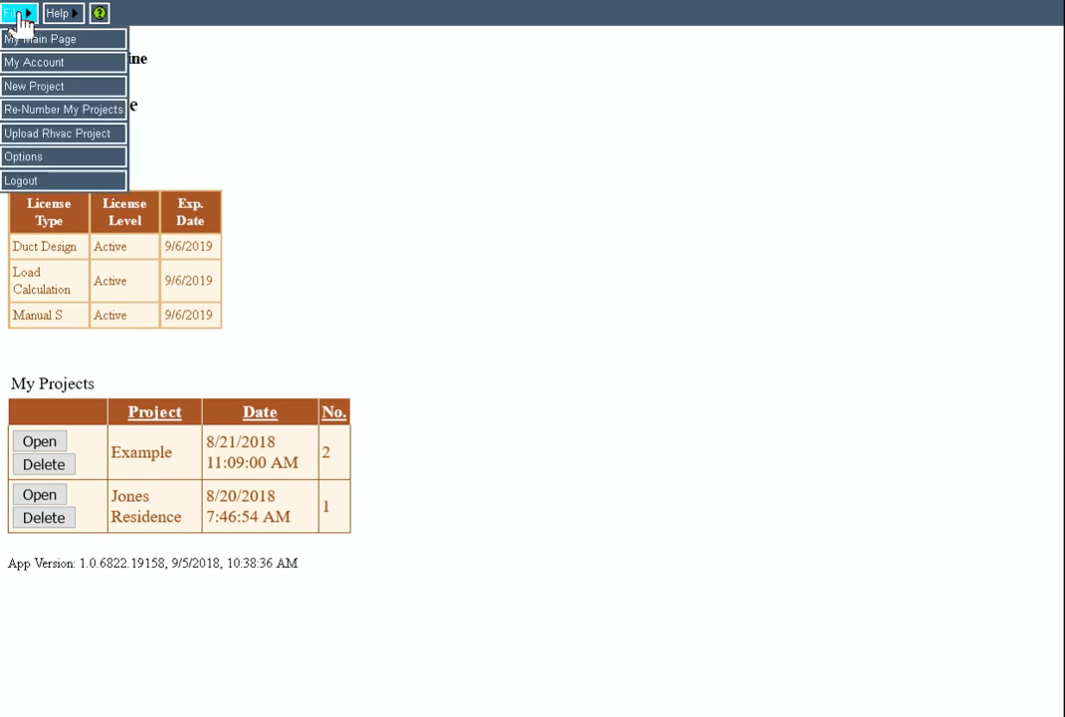
pyautogui.click(34, 91)
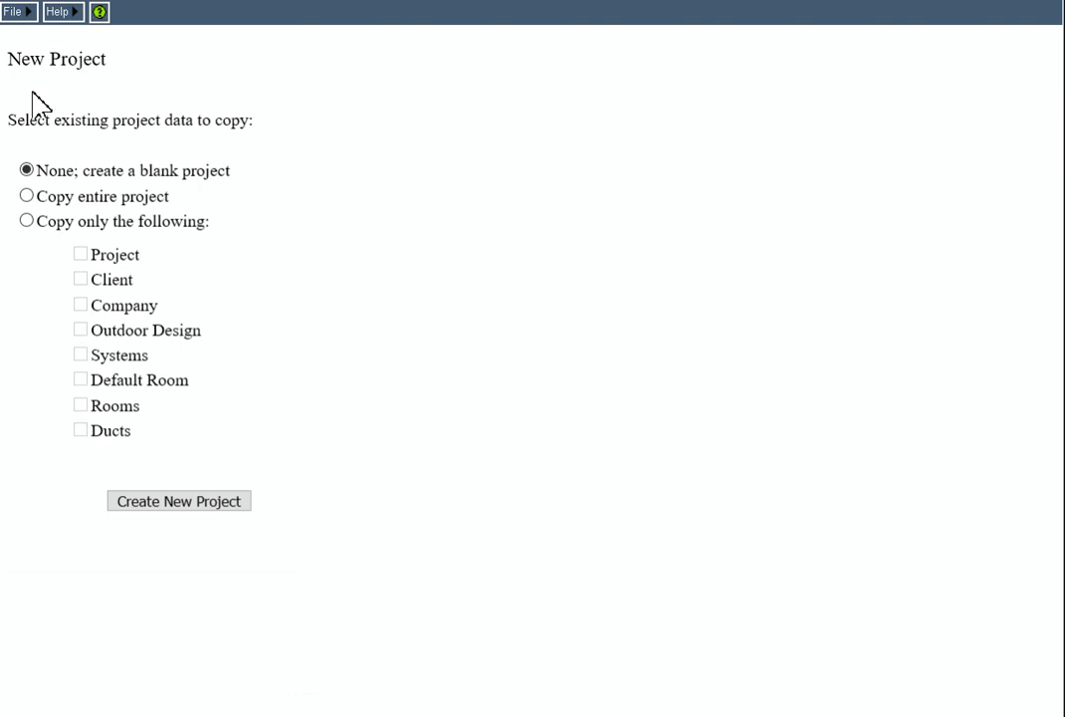
pyautogui.click(27, 221)
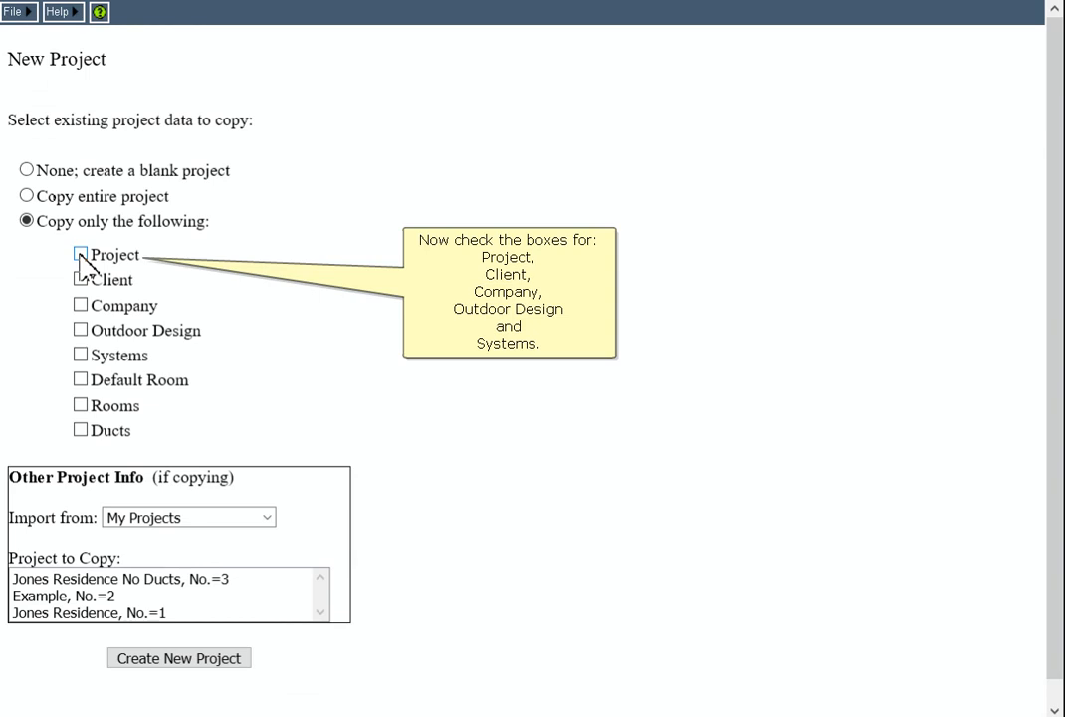
pyautogui.click(81, 255)
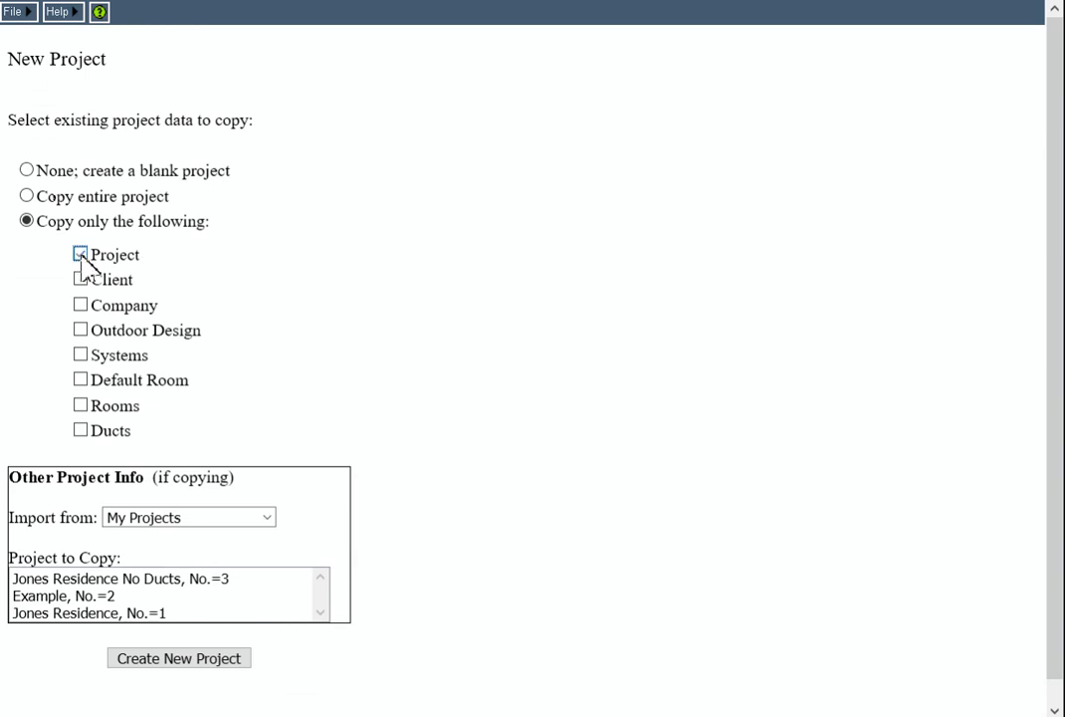
pyautogui.click(81, 280)
pyautogui.click(81, 305)
pyautogui.click(81, 330)
pyautogui.click(81, 356)
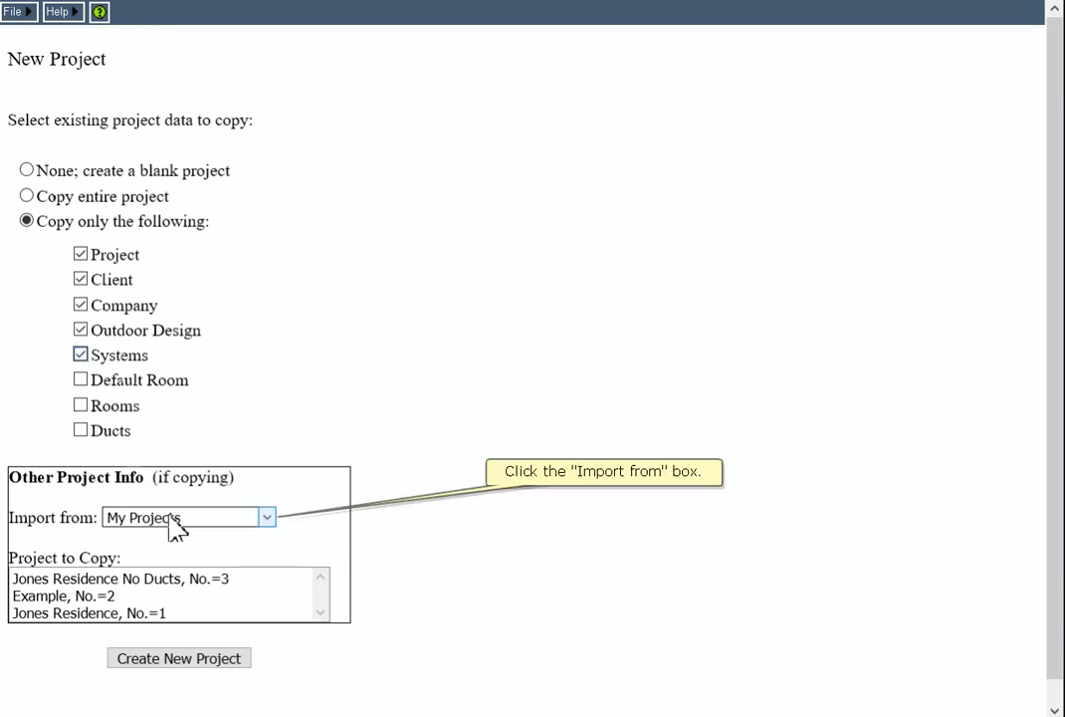
# Choose Jones Residence No Ducts from the Global Default Projects as the source and create the new project.
pyautogui.click(171, 520)
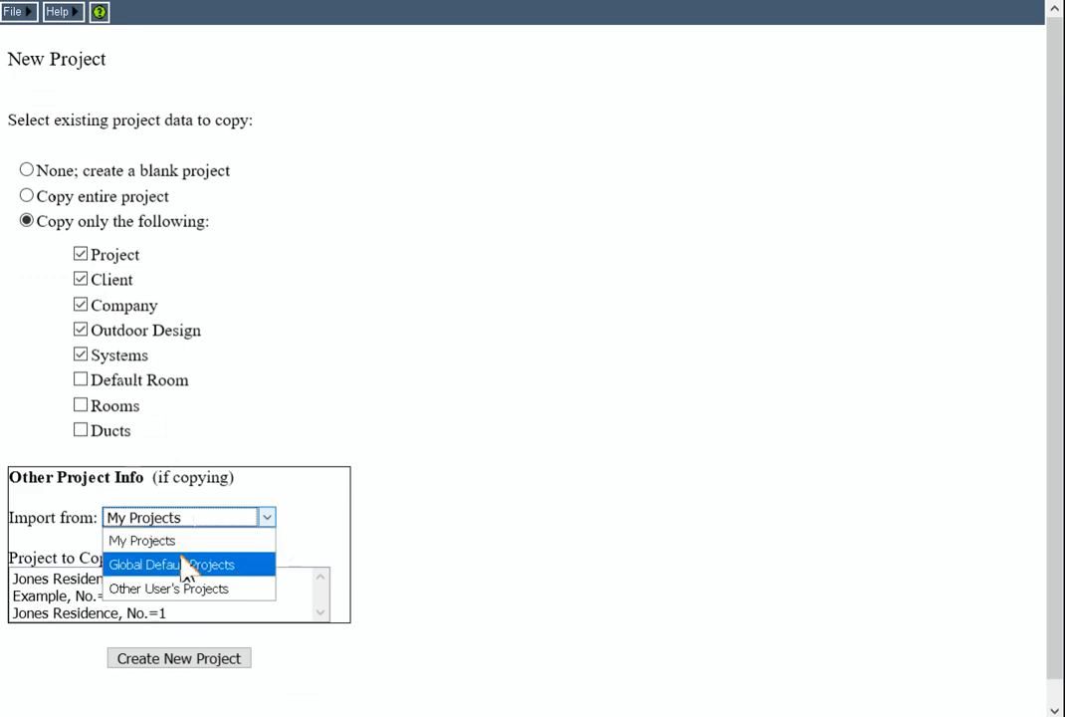
pyautogui.click(185, 565)
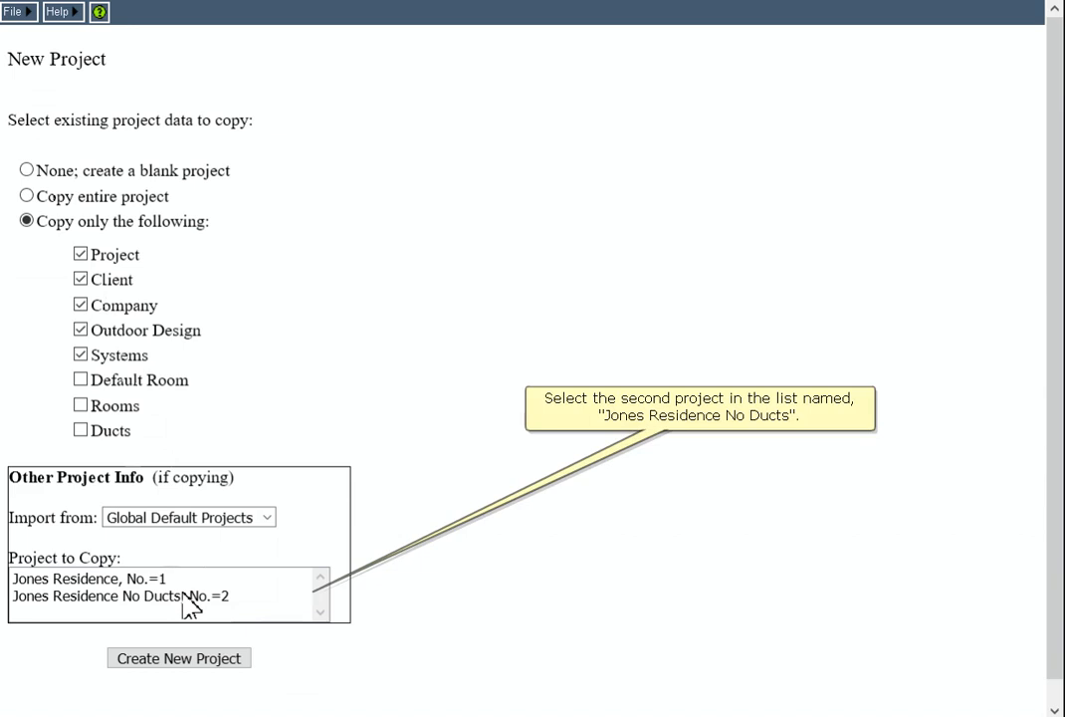
pyautogui.click(183, 595)
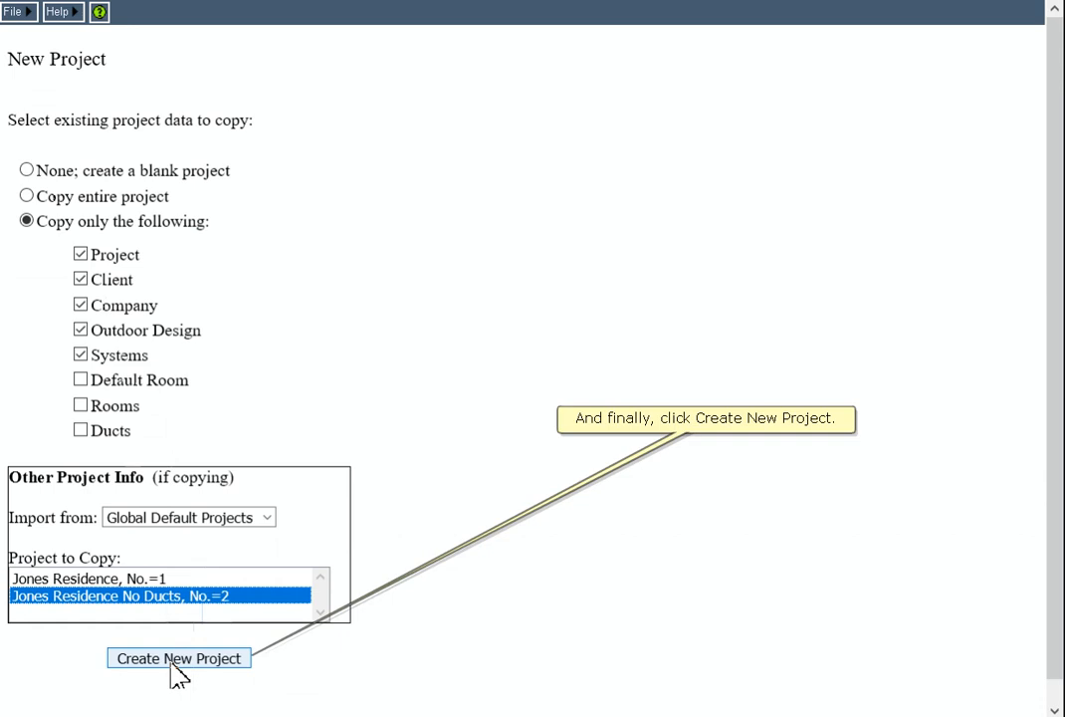
pyautogui.click(171, 665)
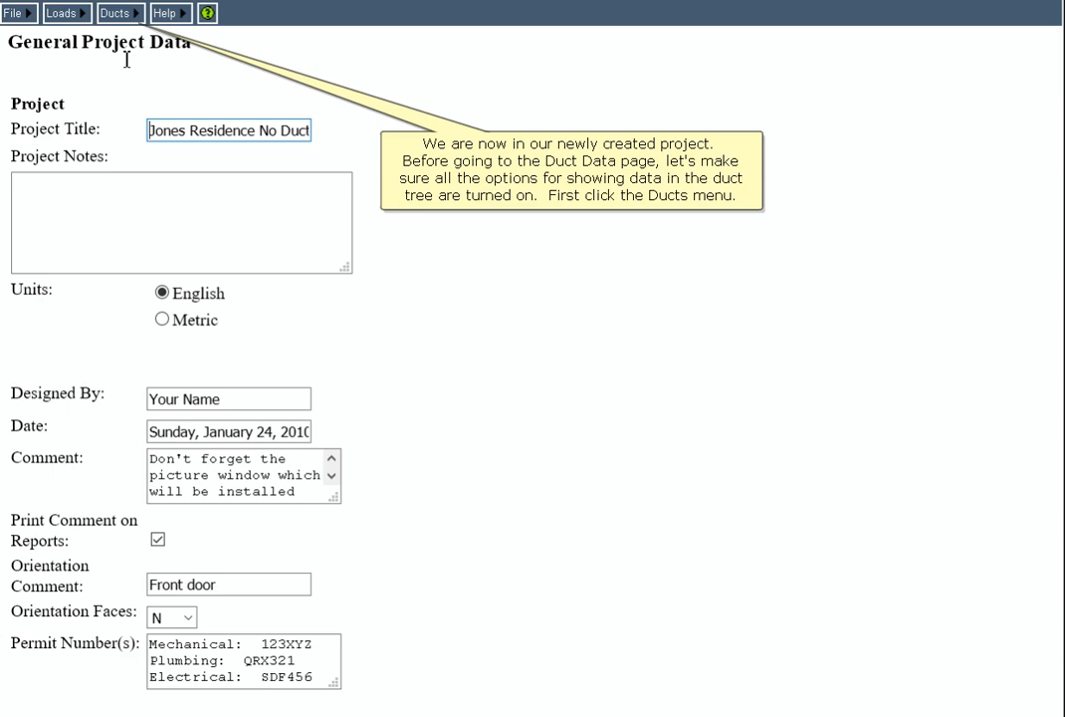
# Enable all duct tree options: auto recalculate, room names, flow, sizing method, shape, length and duct size.
pyautogui.click(114, 13)
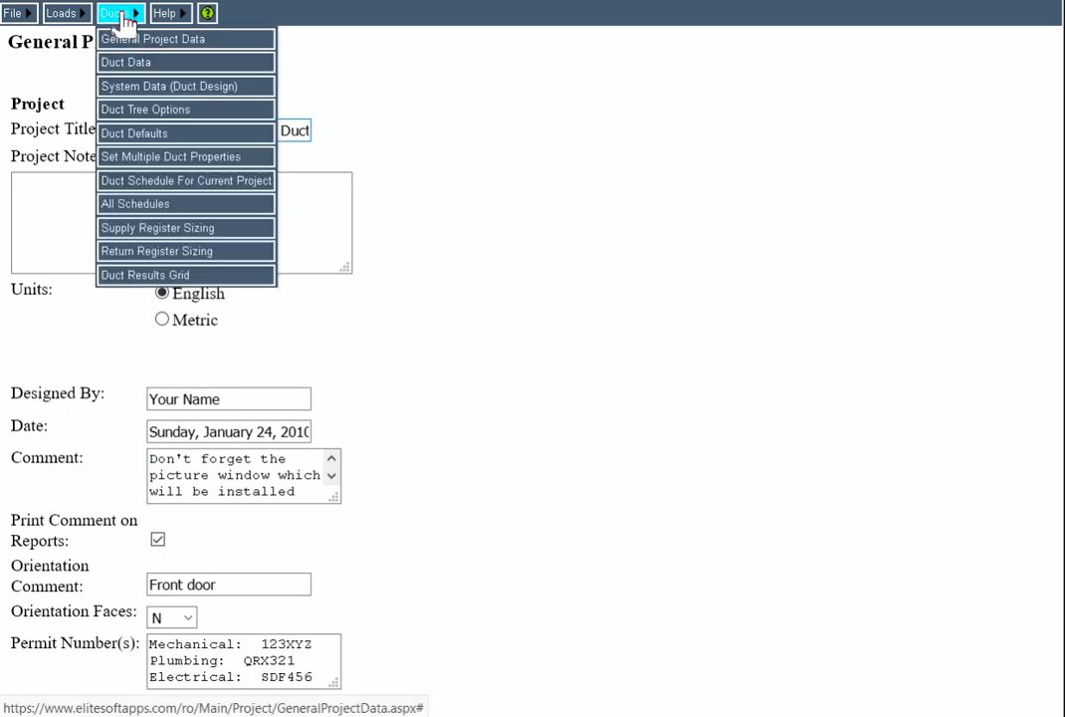
pyautogui.click(157, 120)
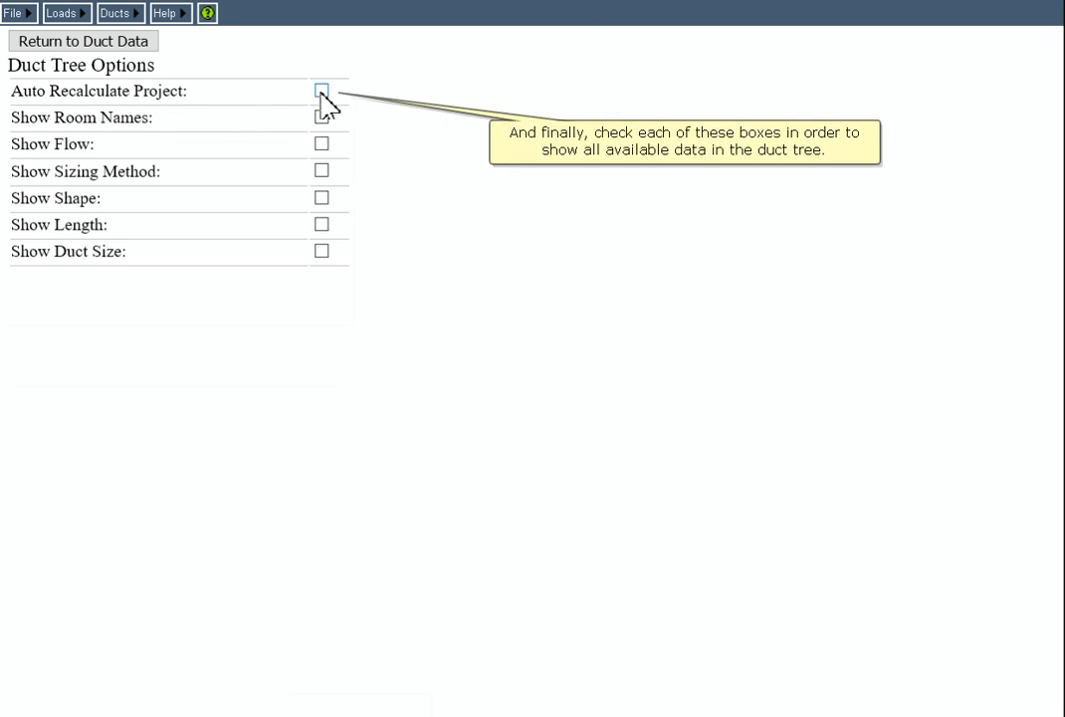
pyautogui.click(322, 90)
pyautogui.click(322, 117)
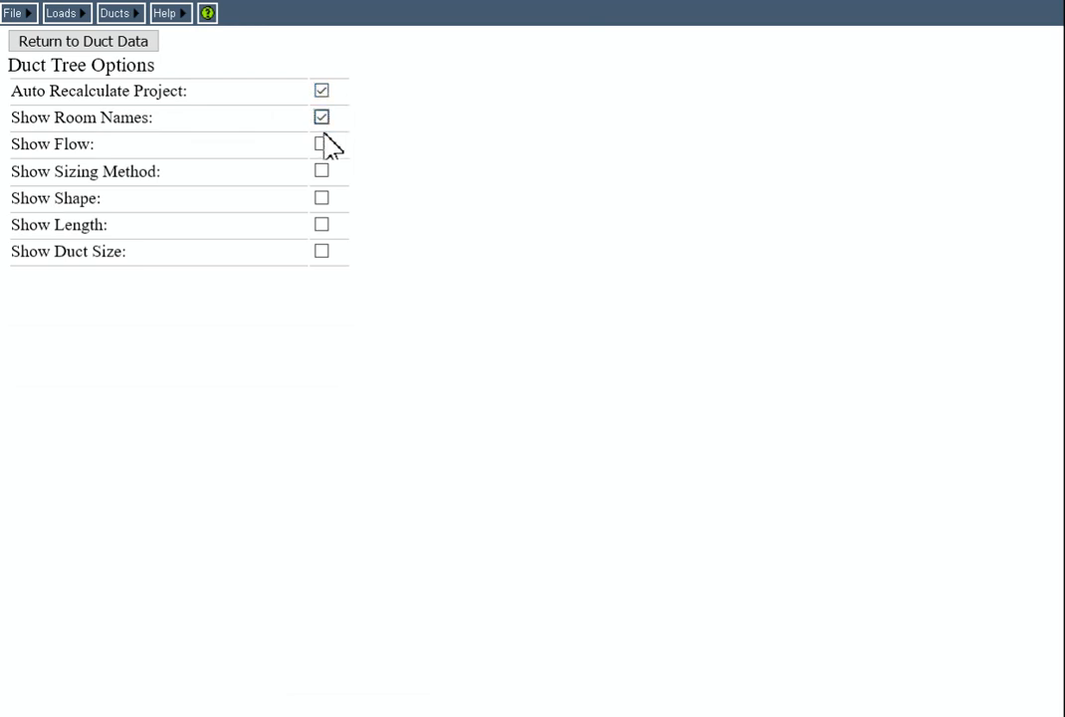
pyautogui.click(321, 143)
pyautogui.click(321, 171)
pyautogui.click(322, 197)
pyautogui.click(322, 224)
pyautogui.click(322, 251)
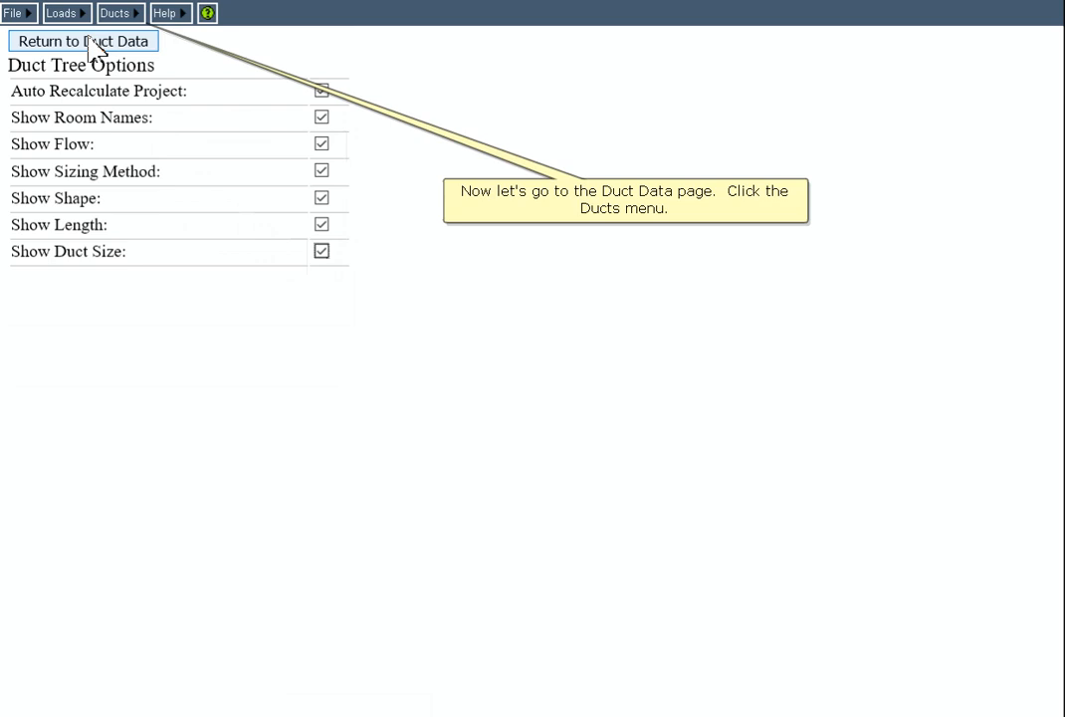
# Go to the Duct Data page and add a main trunk under the Main Floor system's Supply node.
pyautogui.click(117, 13)
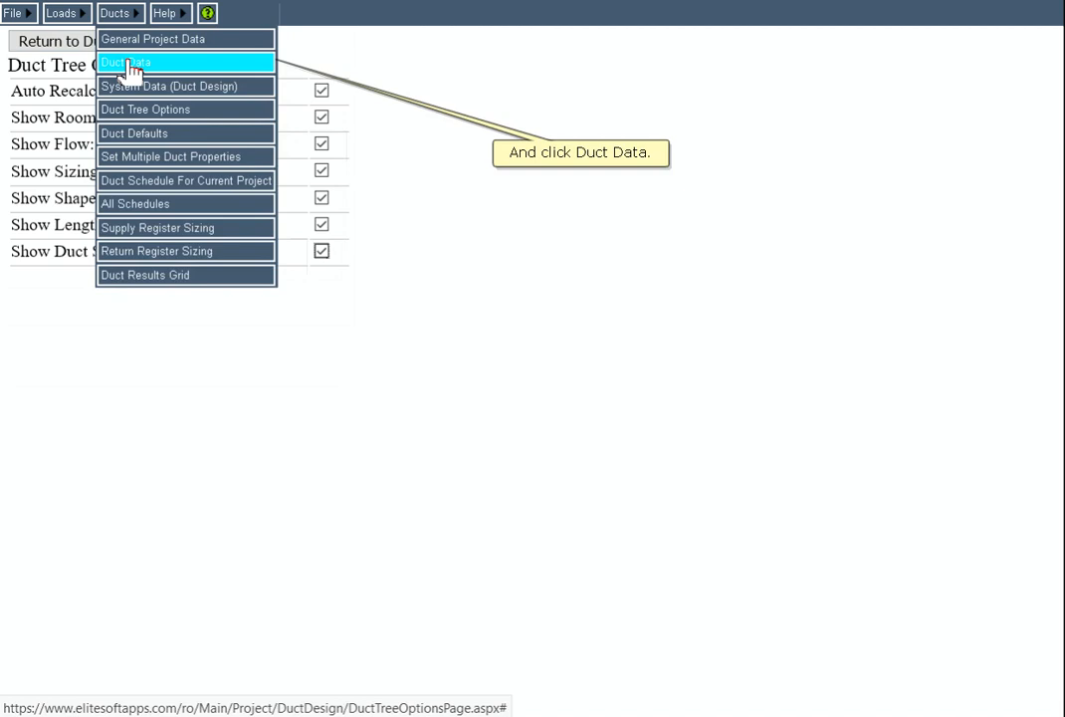
pyautogui.click(128, 64)
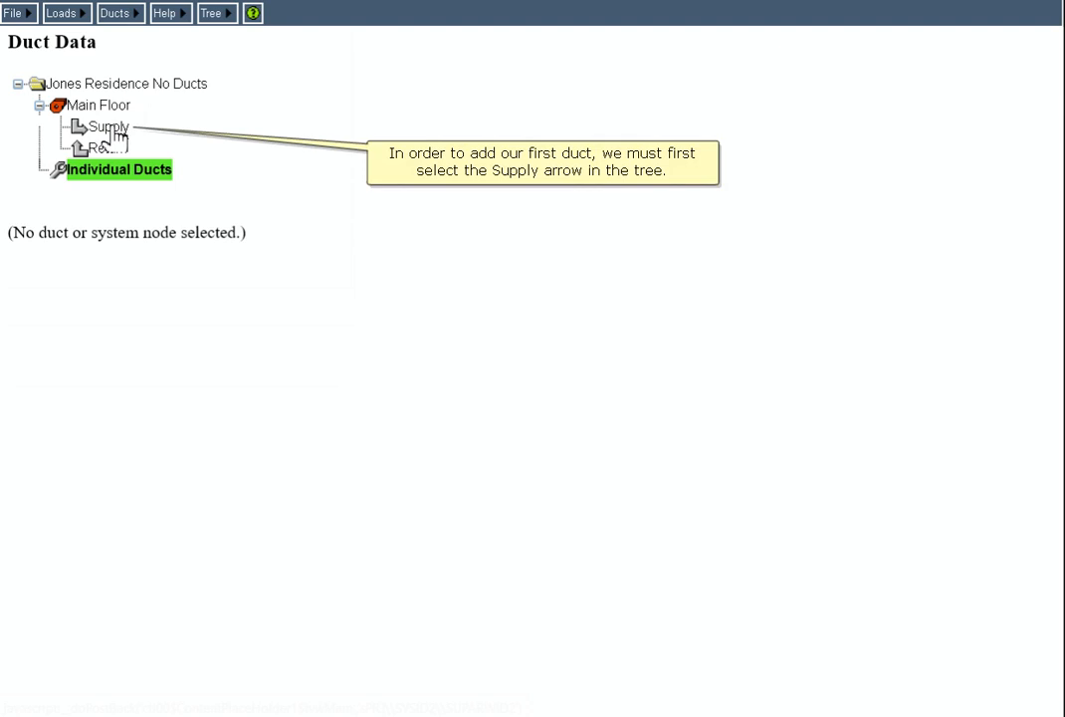
pyautogui.click(109, 129)
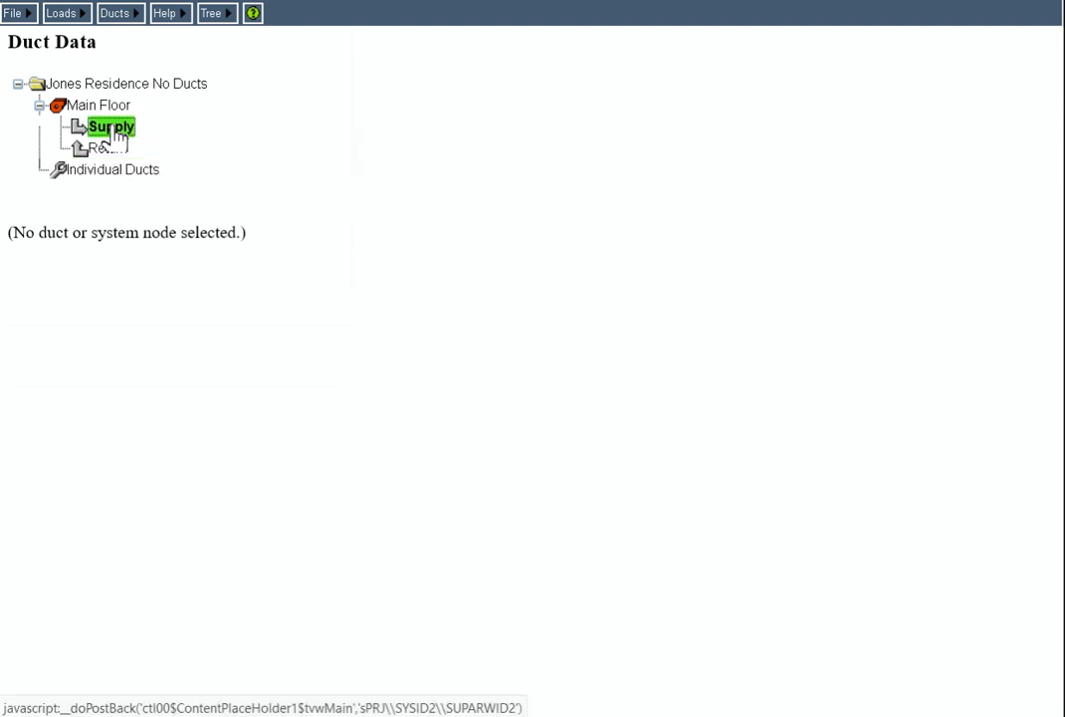
pyautogui.click(221, 20)
pyautogui.moveTo(219, 18)
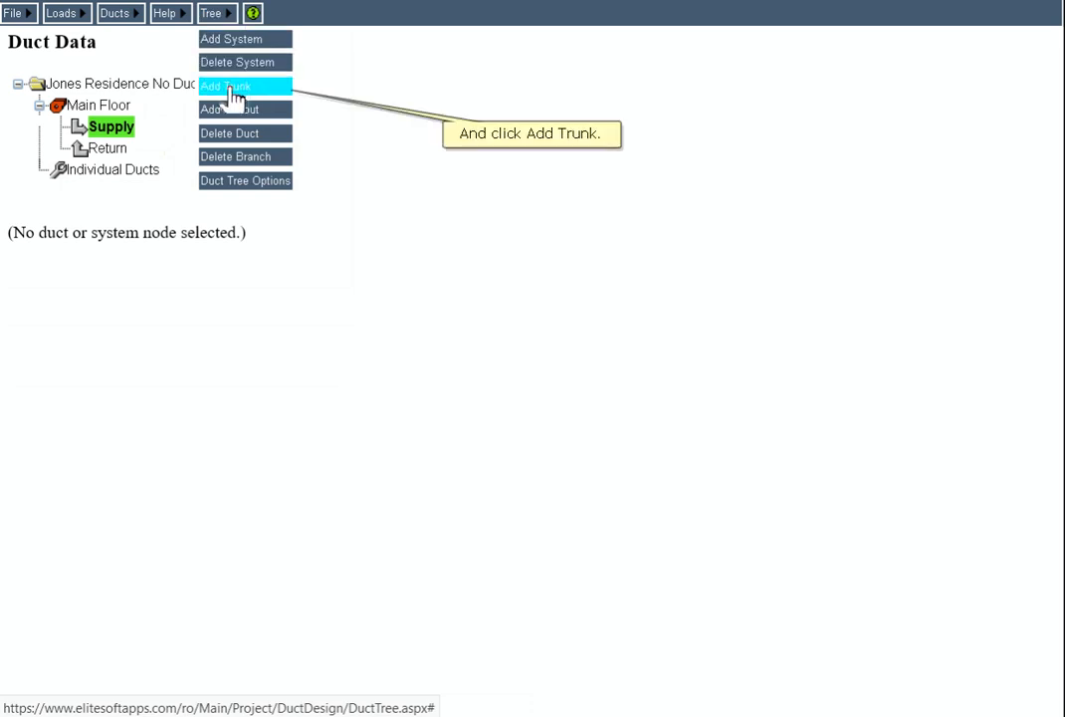
pyautogui.click(232, 96)
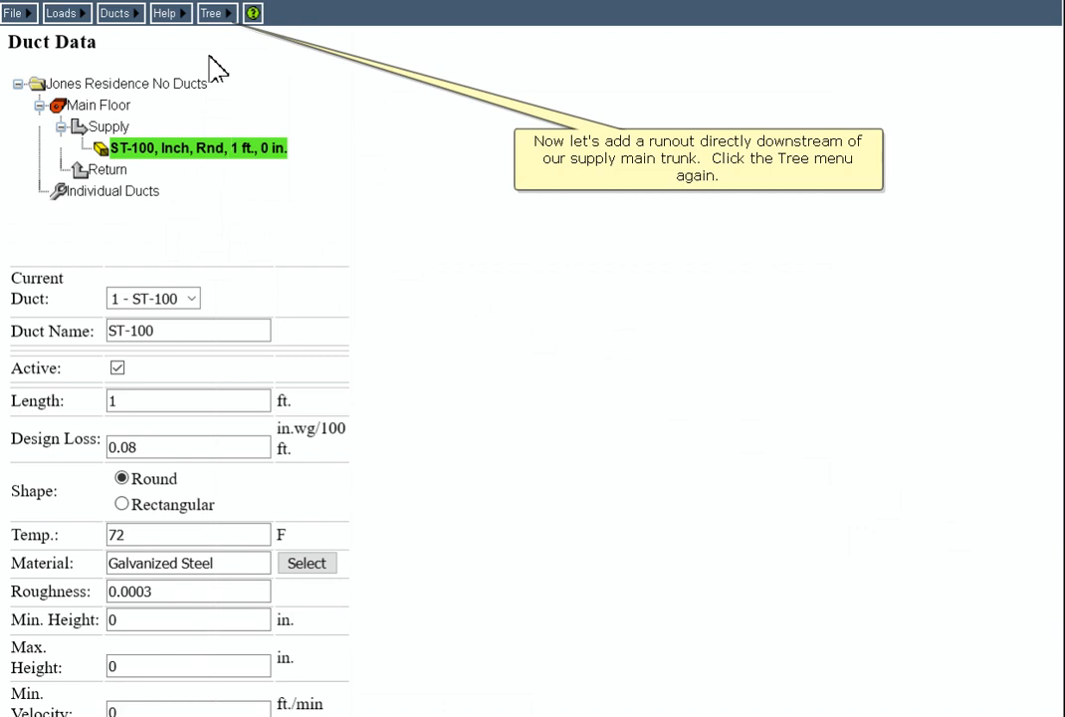
# Add a runout and a second trunk directly downstream of the main supply trunk ST-100.
pyautogui.click(212, 13)
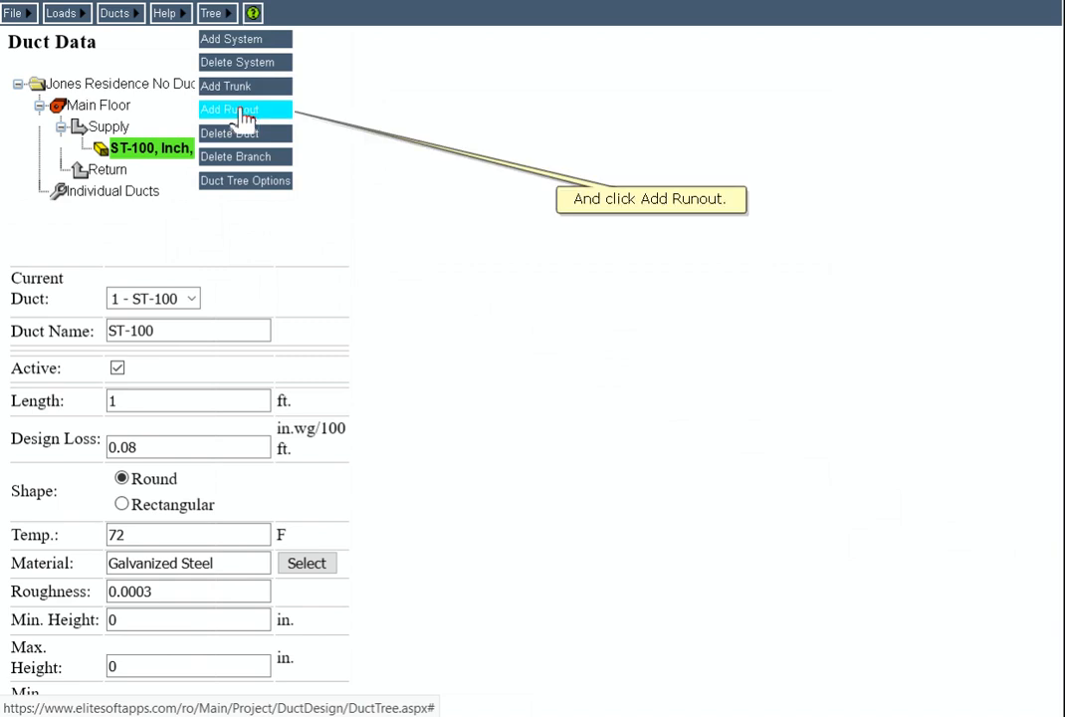
pyautogui.click(244, 109)
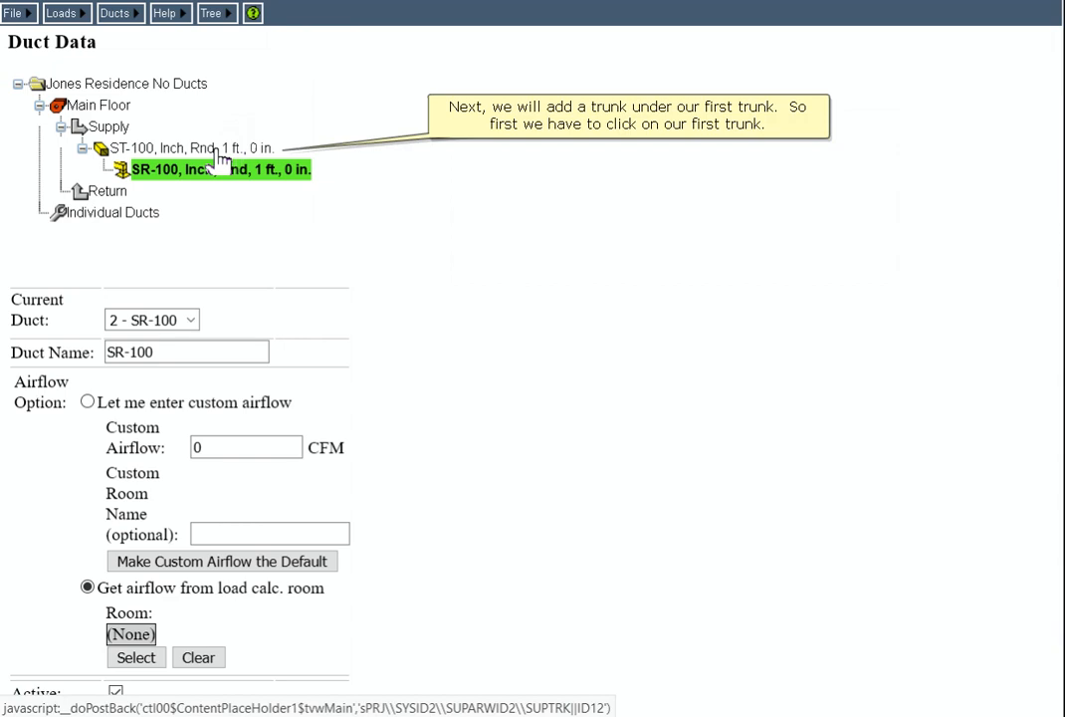
pyautogui.click(217, 151)
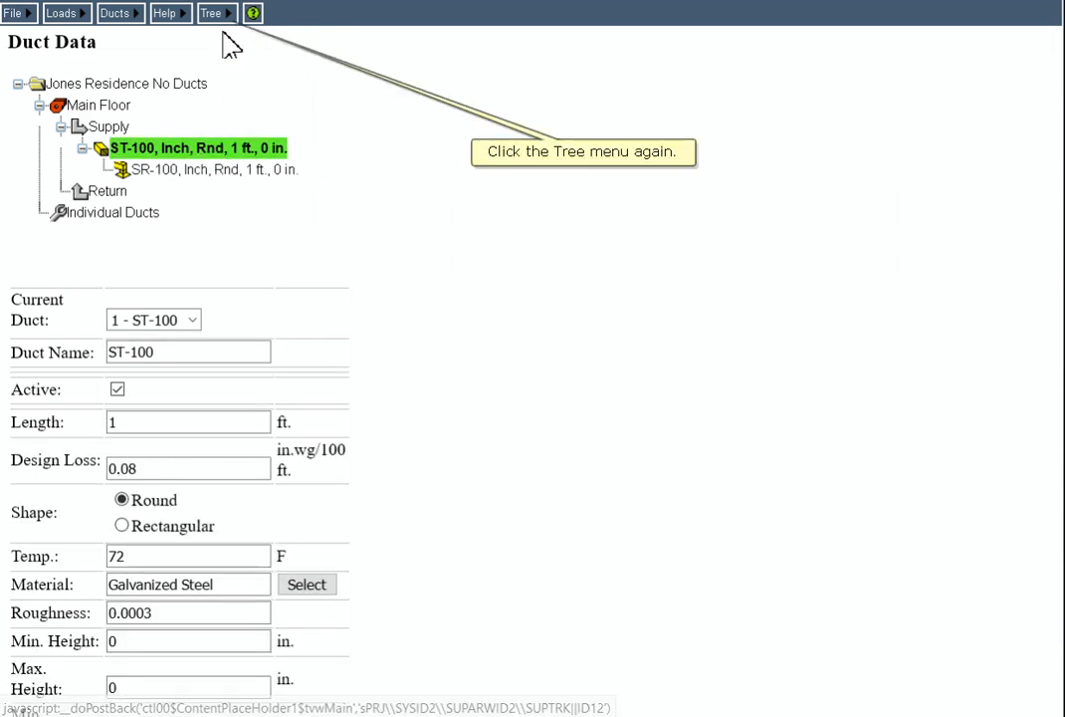
pyautogui.click(214, 13)
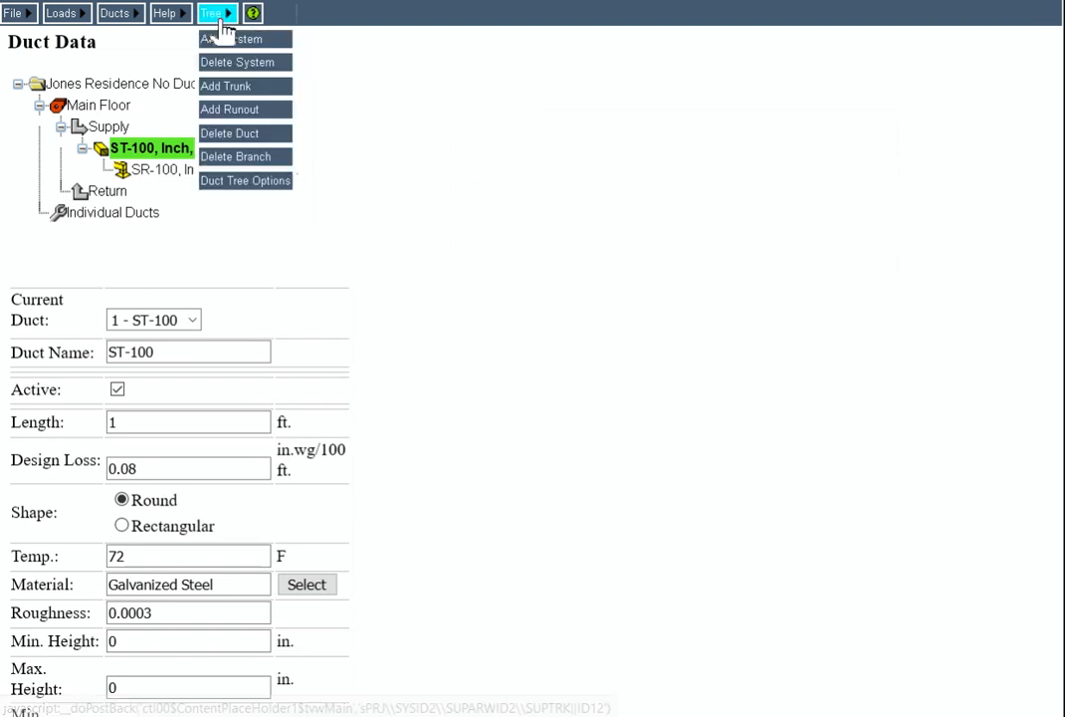
pyautogui.click(230, 90)
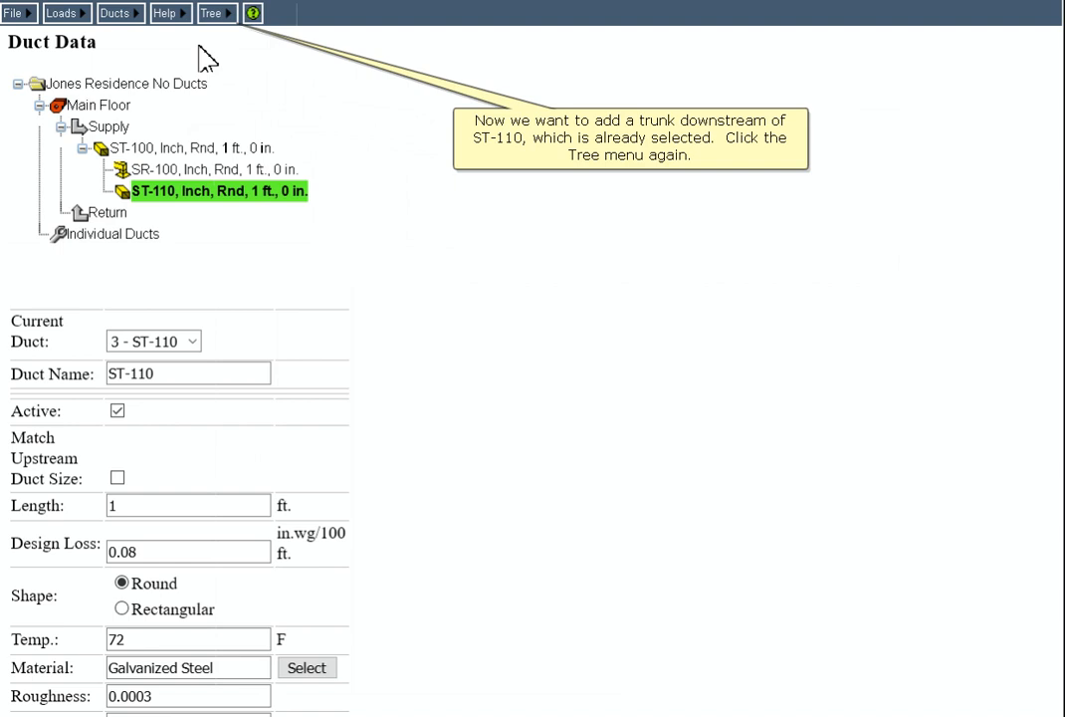
# Add two trunks directly downstream of trunk ST-110.
pyautogui.click(214, 13)
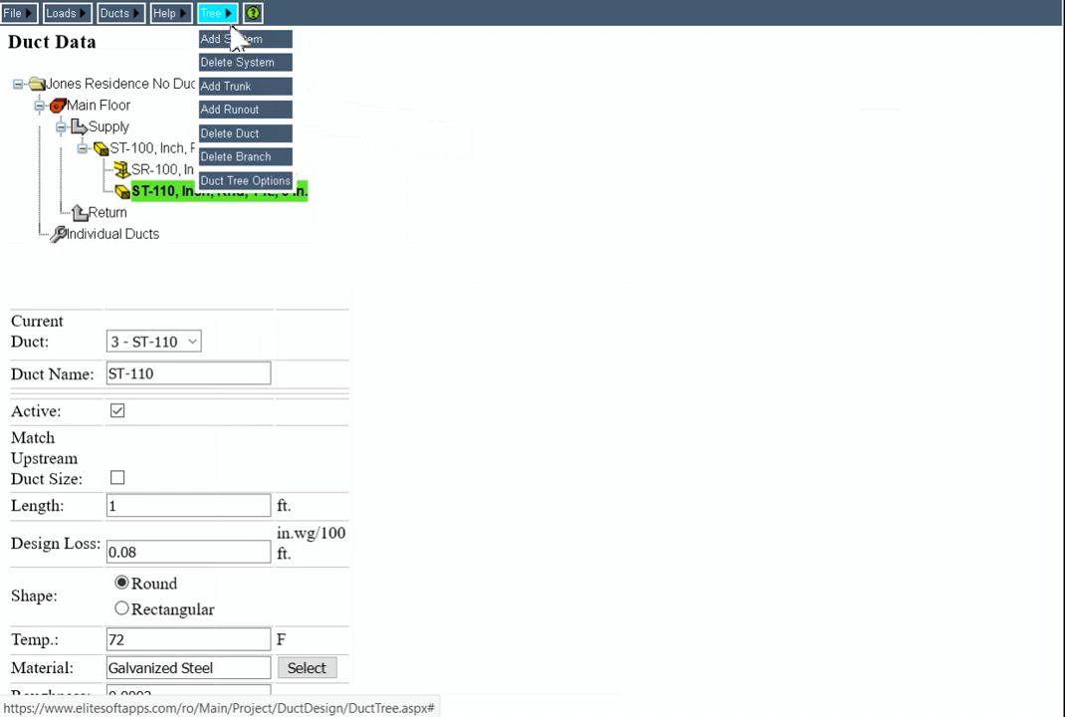
pyautogui.click(286, 94)
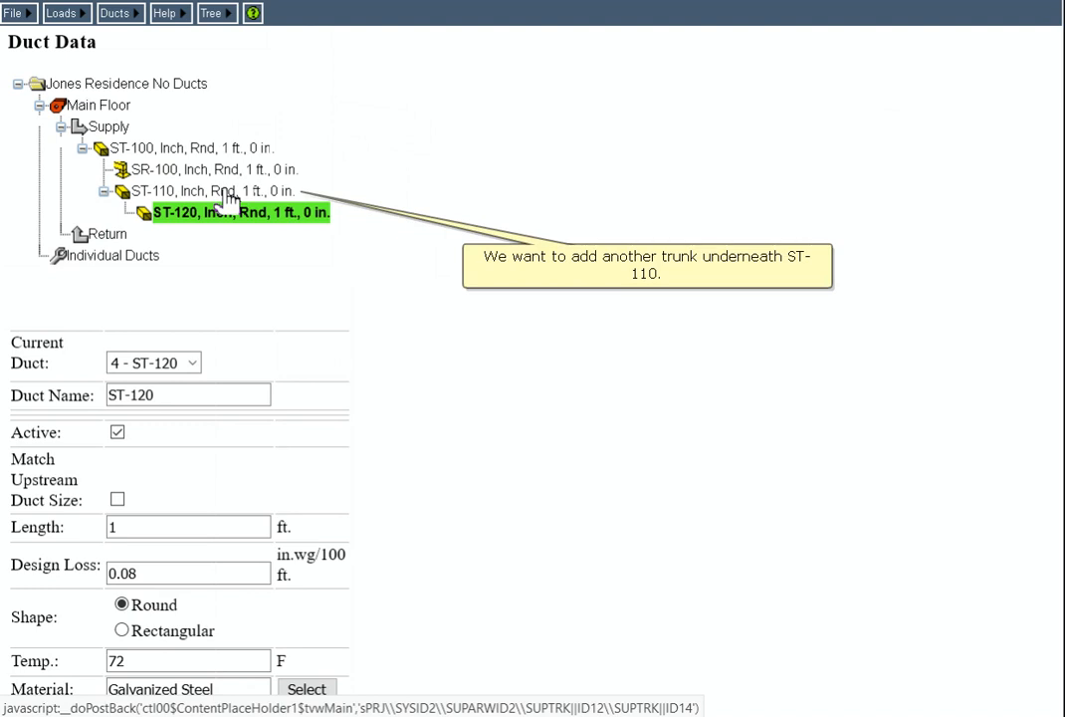
pyautogui.click(227, 190)
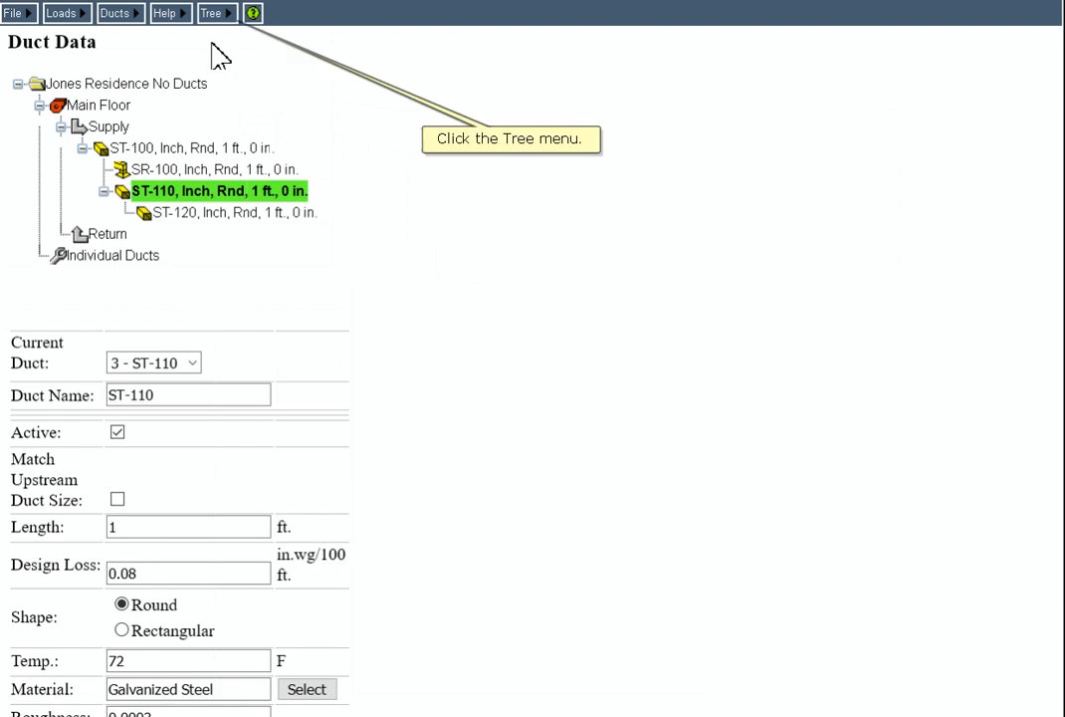
pyautogui.click(212, 13)
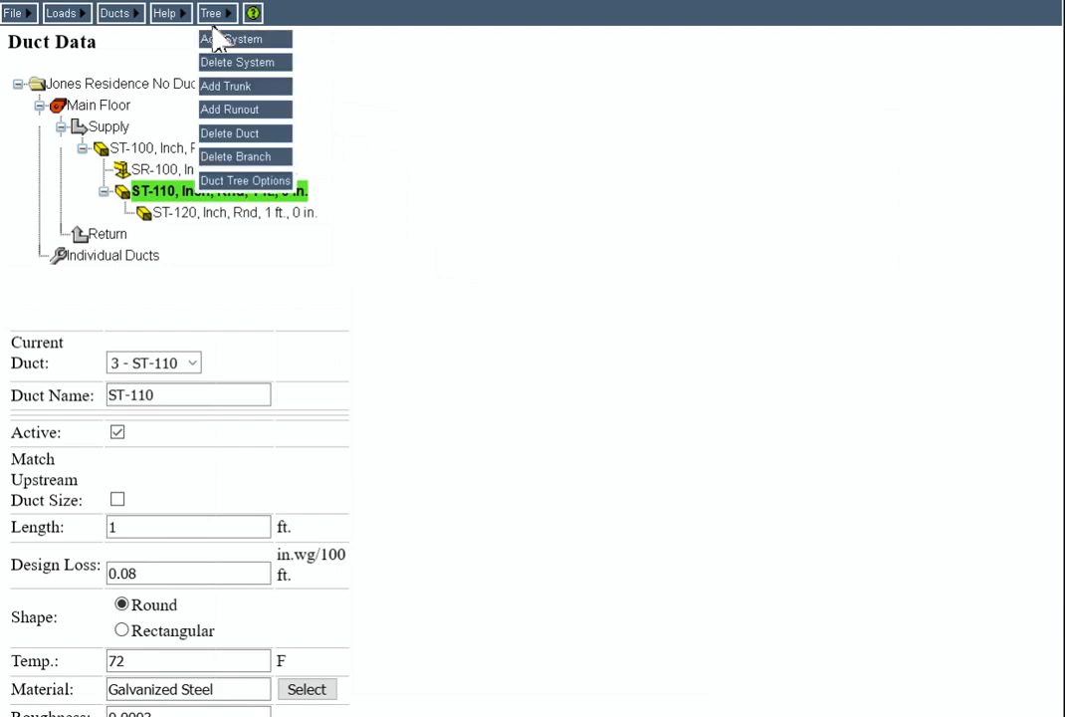
pyautogui.click(221, 96)
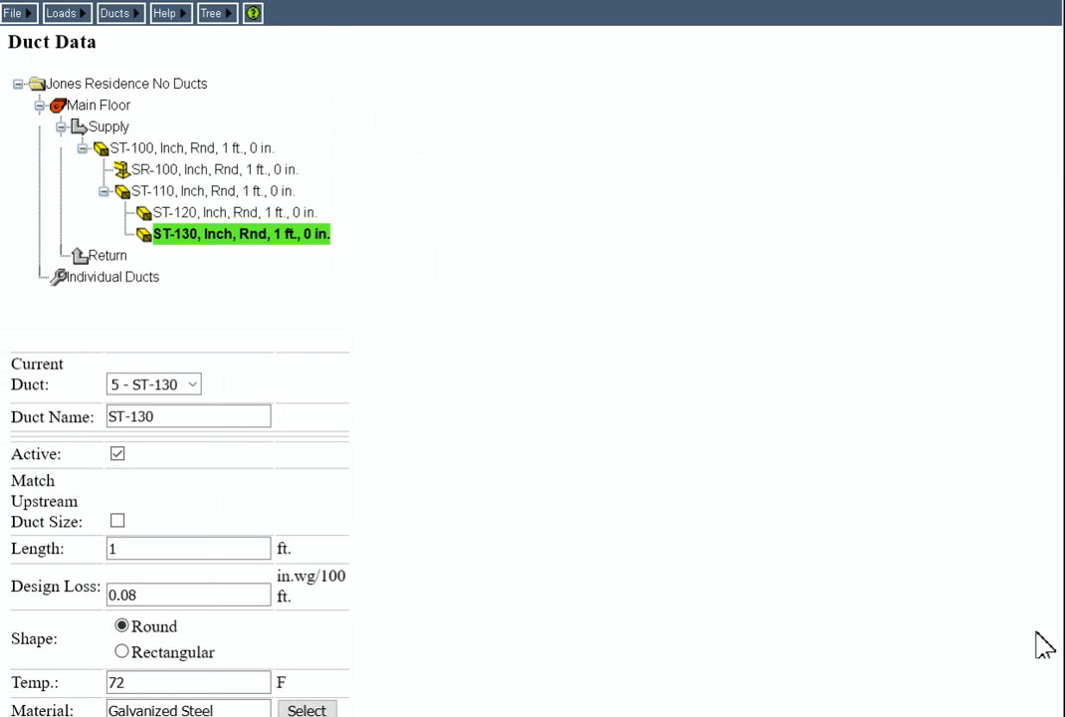
# Add a runout downstream of trunk ST-120.
pyautogui.click(217, 212)
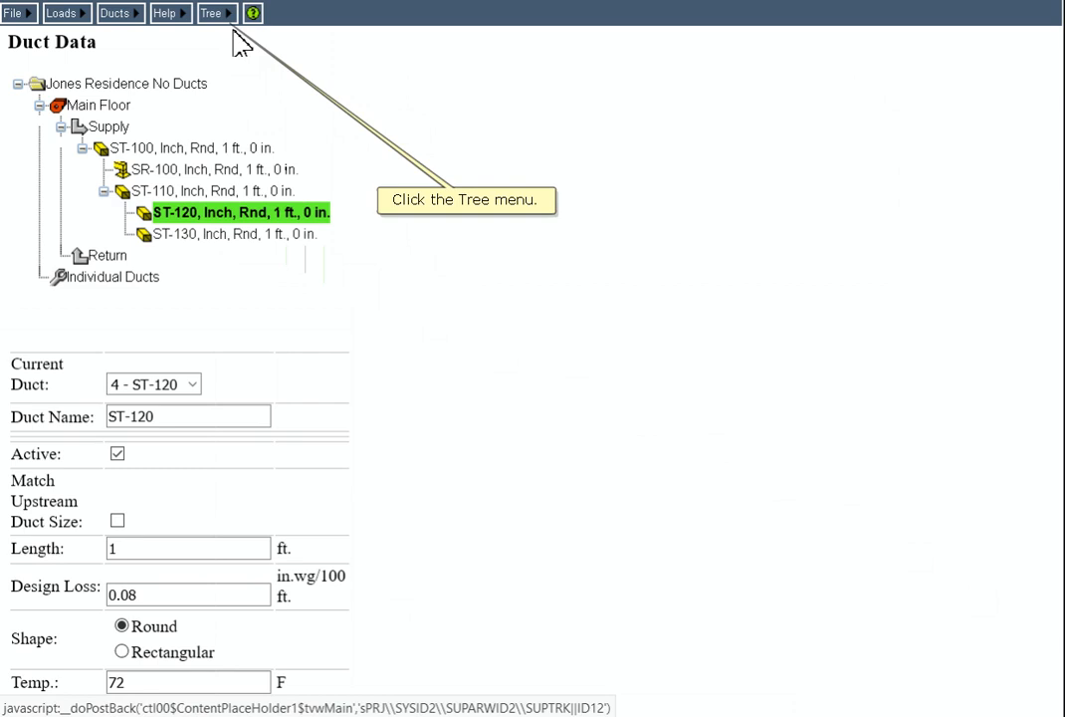
pyautogui.click(214, 13)
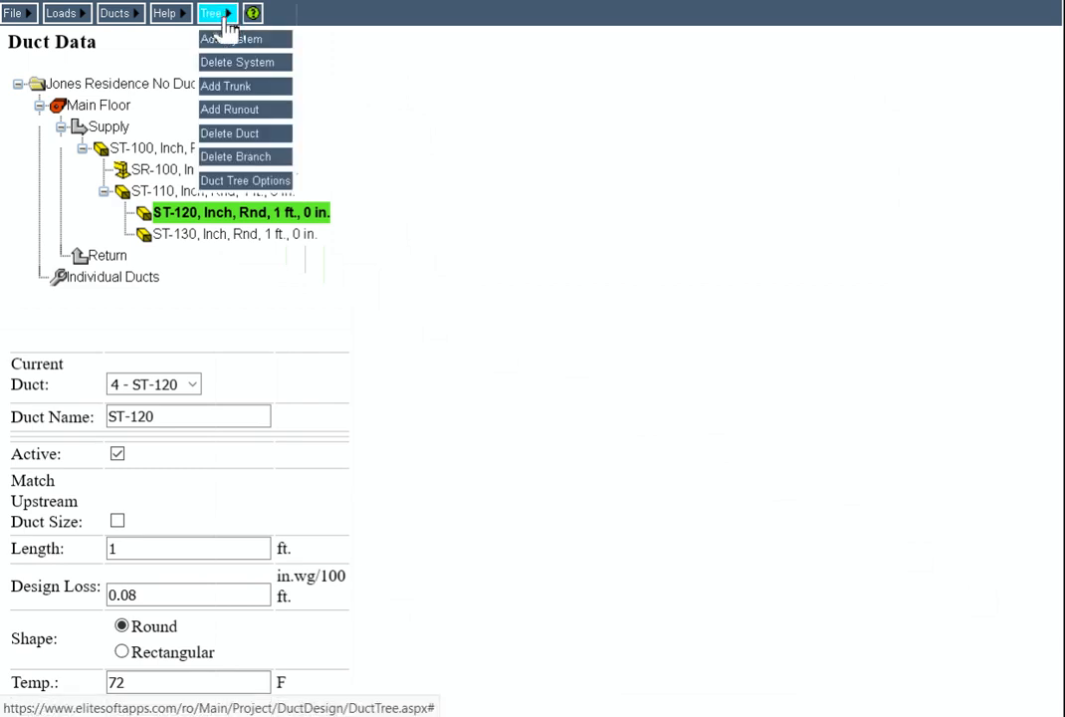
pyautogui.click(254, 112)
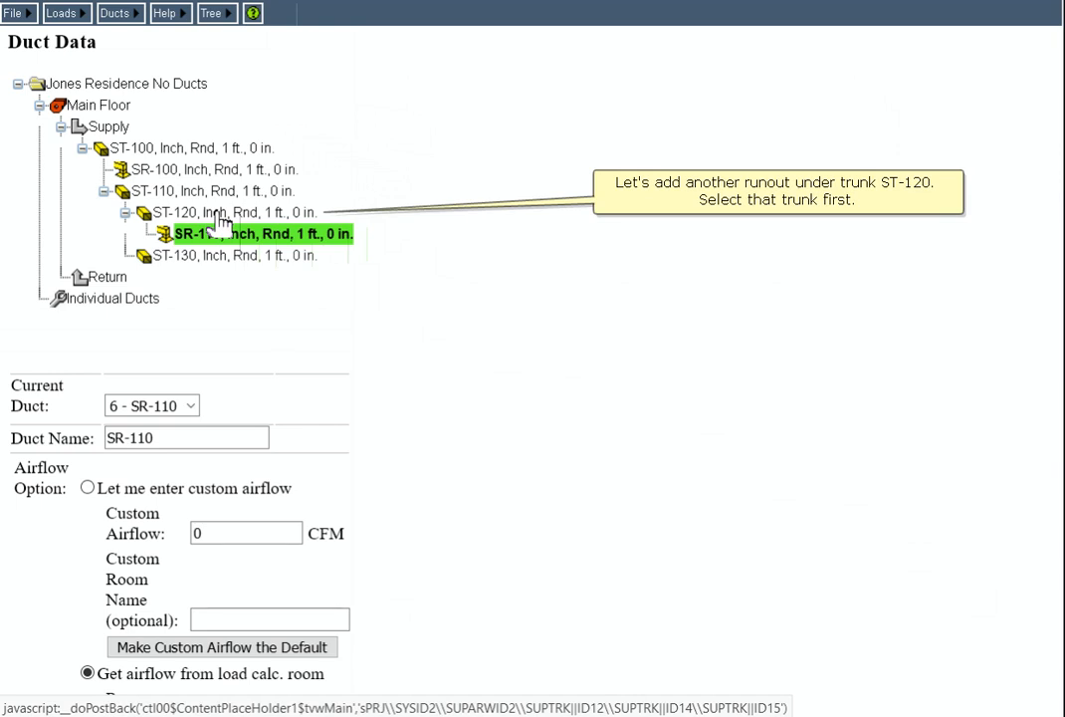
# Add another runout directly downstream of supply trunk ST-120.
pyautogui.click(219, 214)
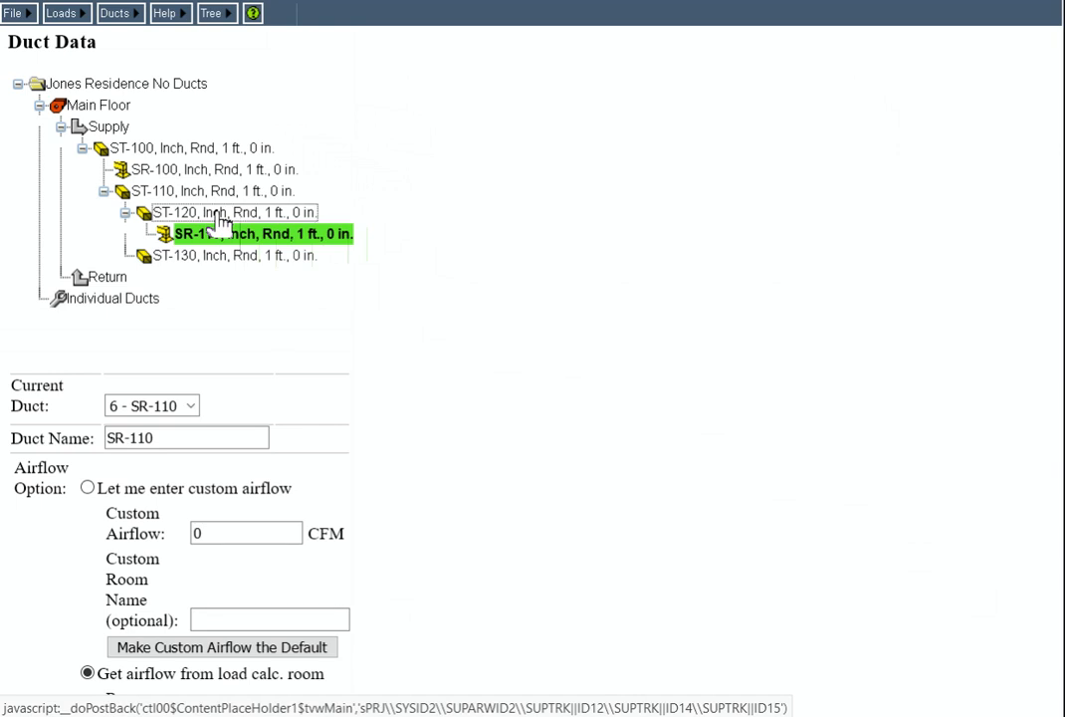
pyautogui.click(213, 14)
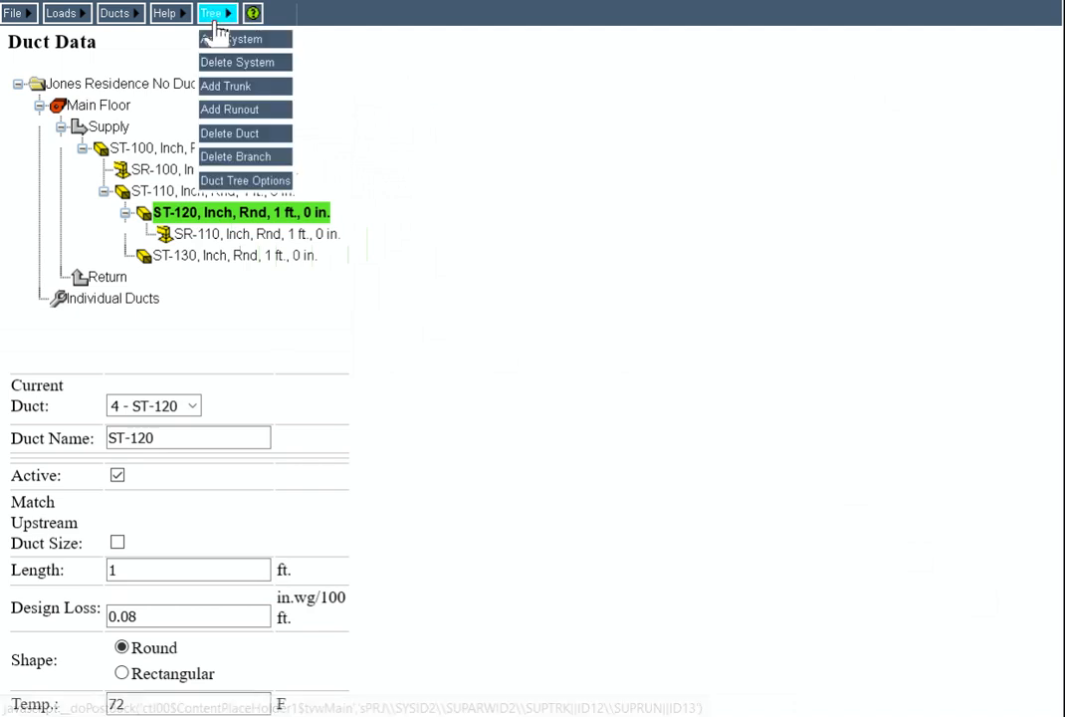
pyautogui.click(243, 117)
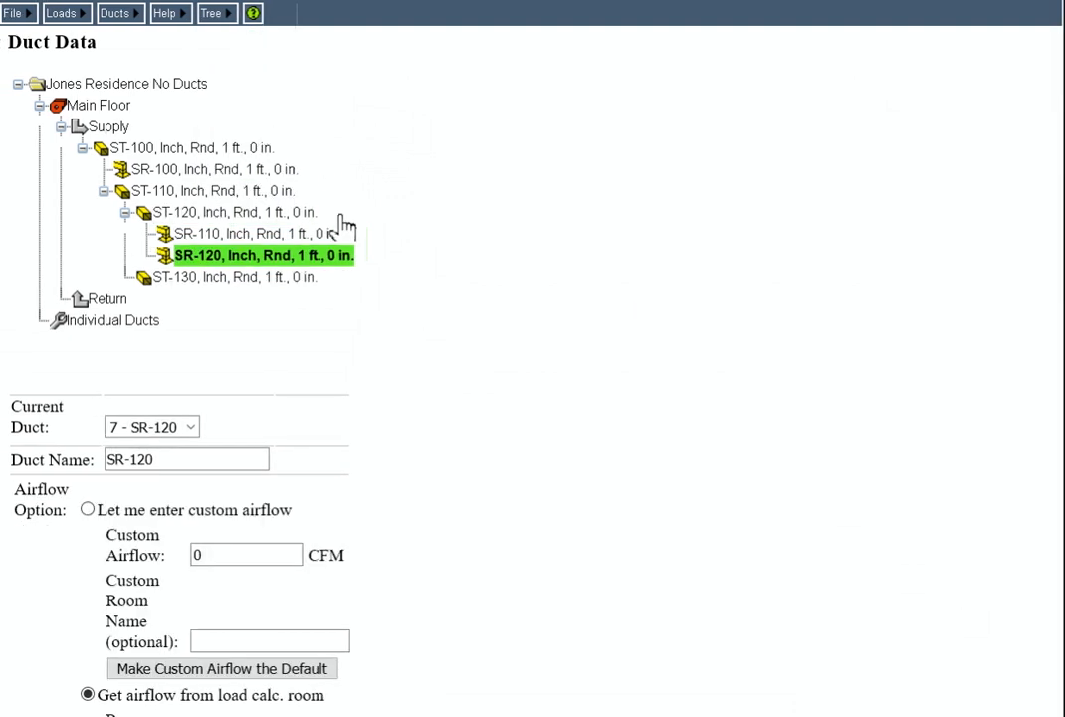
# Add two runouts directly downstream of supply trunk ST-130.
pyautogui.click(270, 279)
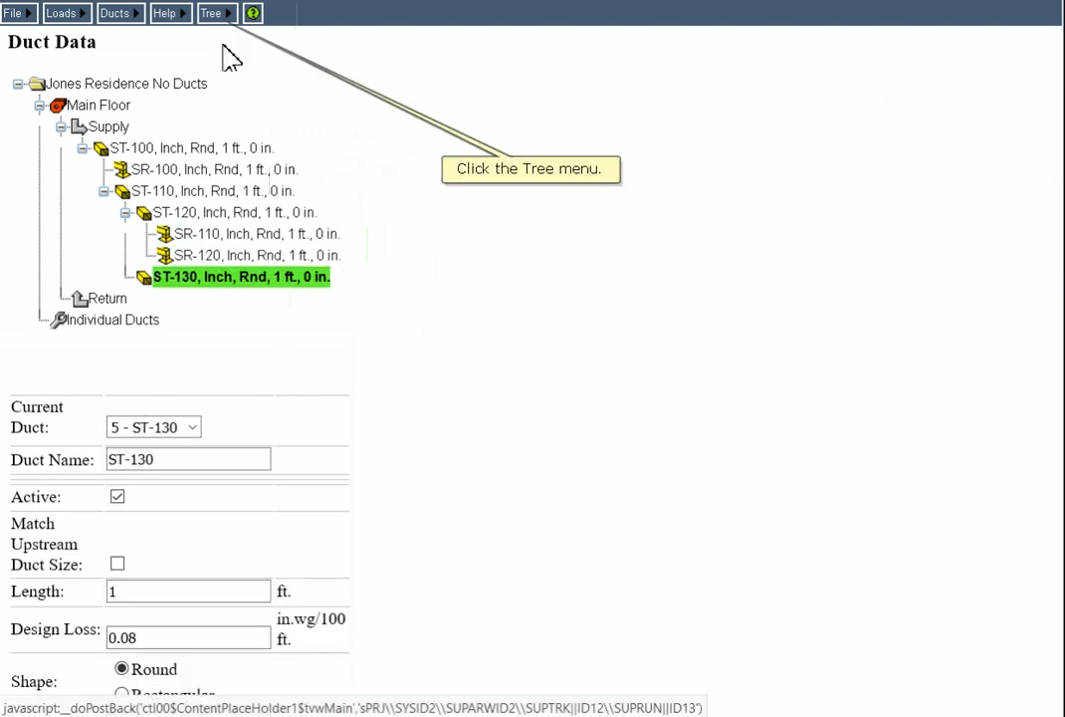
pyautogui.click(213, 15)
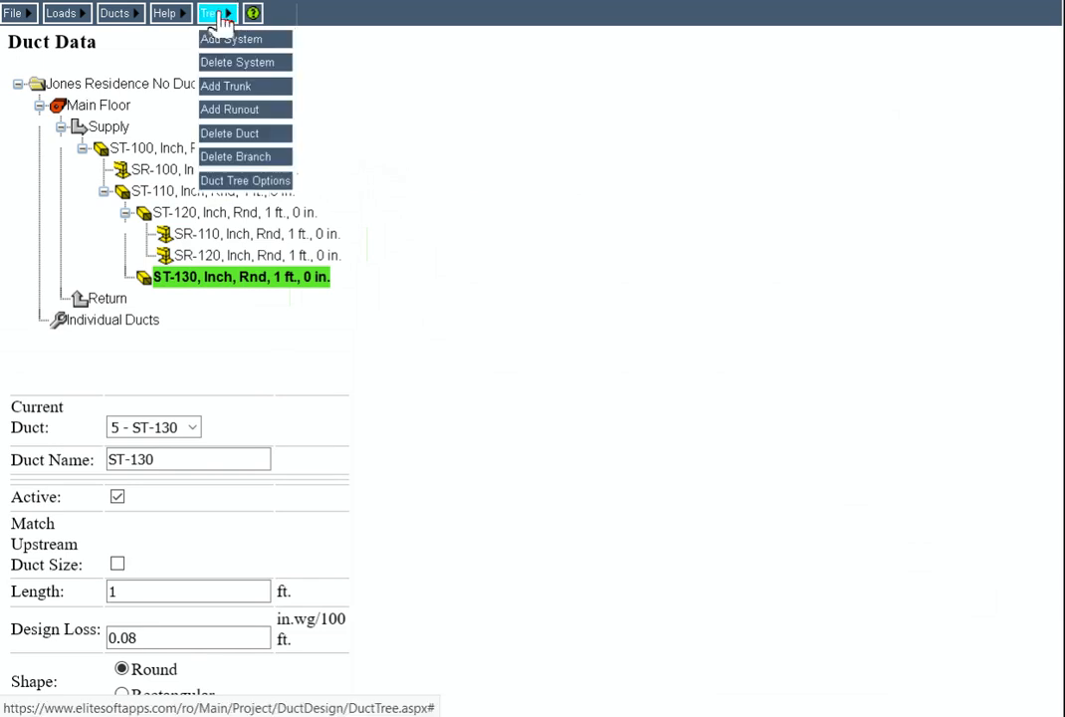
pyautogui.click(245, 112)
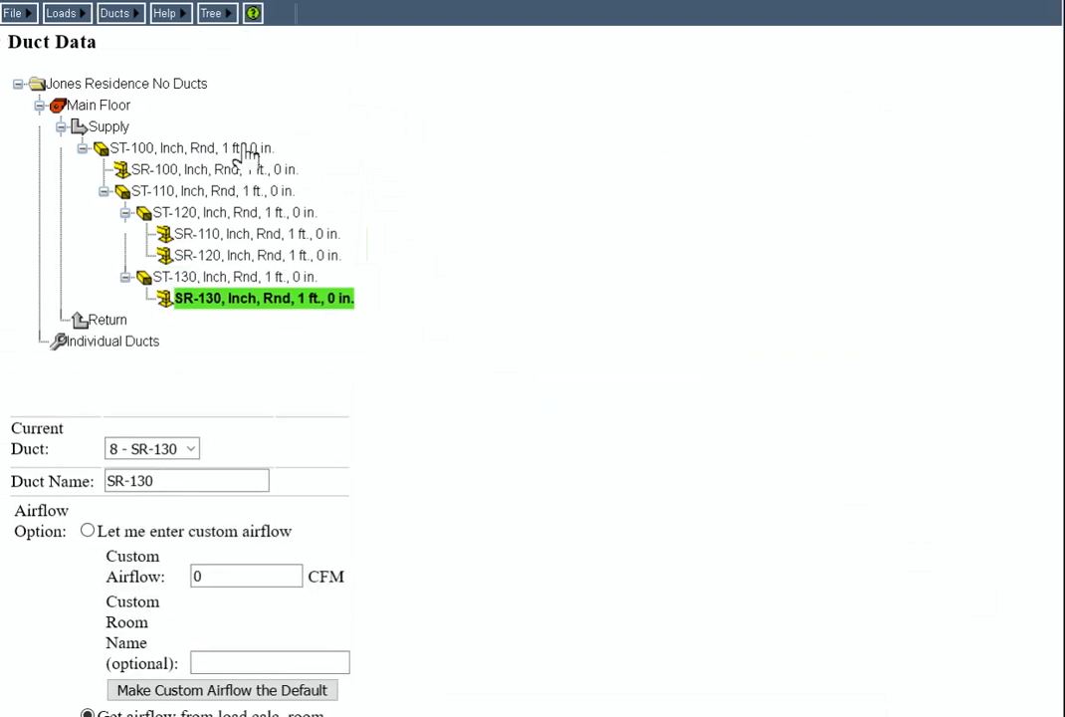
pyautogui.click(236, 279)
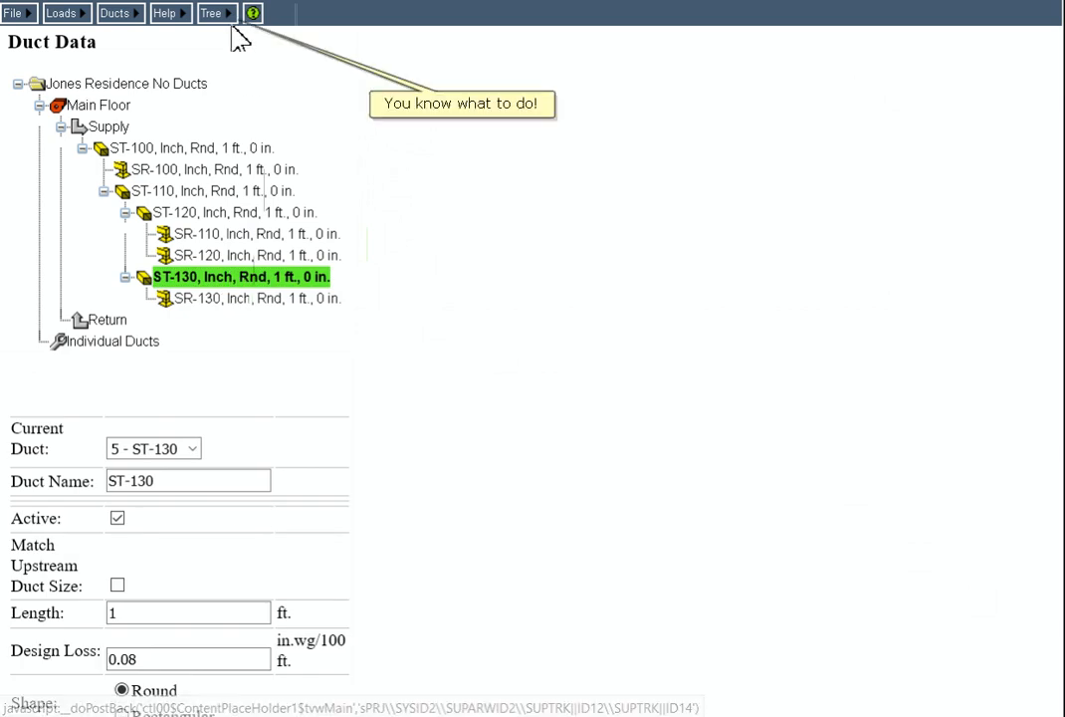
pyautogui.moveTo(231, 18)
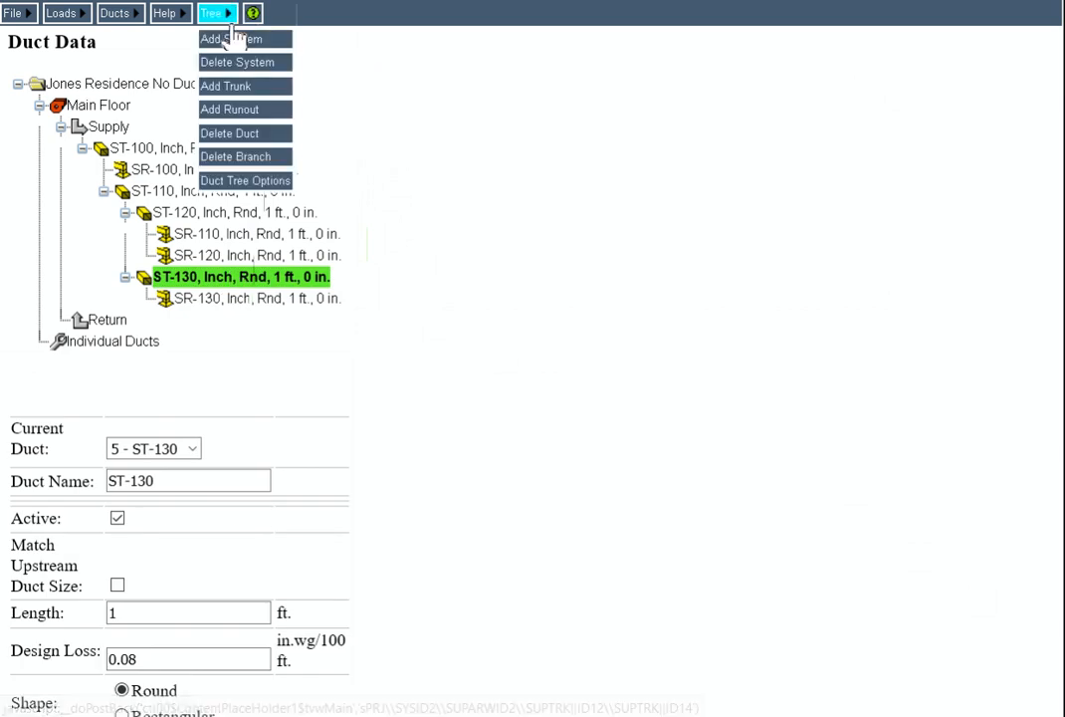
pyautogui.click(235, 113)
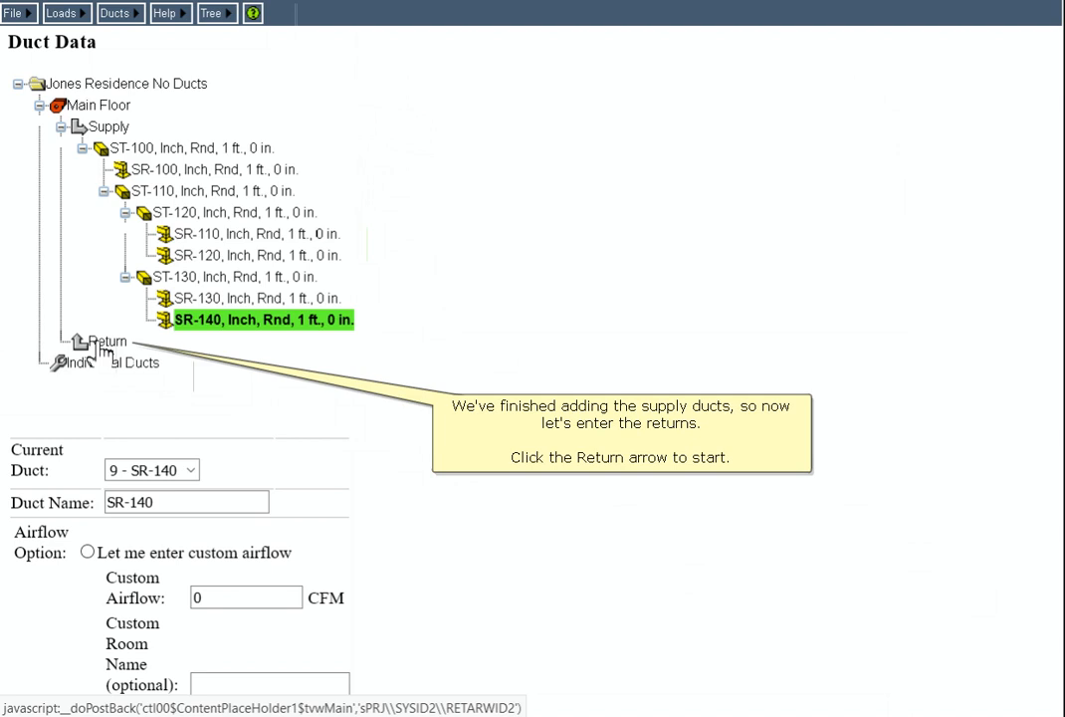
# Add a main trunk under the Main Floor system's Return node and a runout directly connected to that trunk.
pyautogui.click(105, 343)
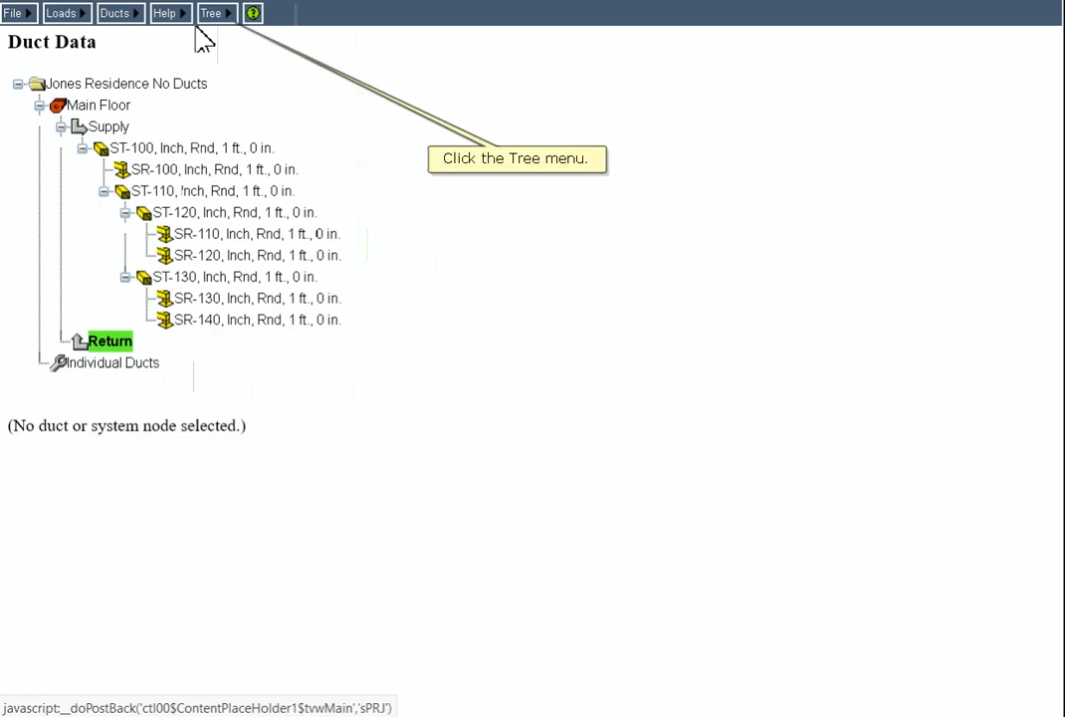
pyautogui.click(210, 14)
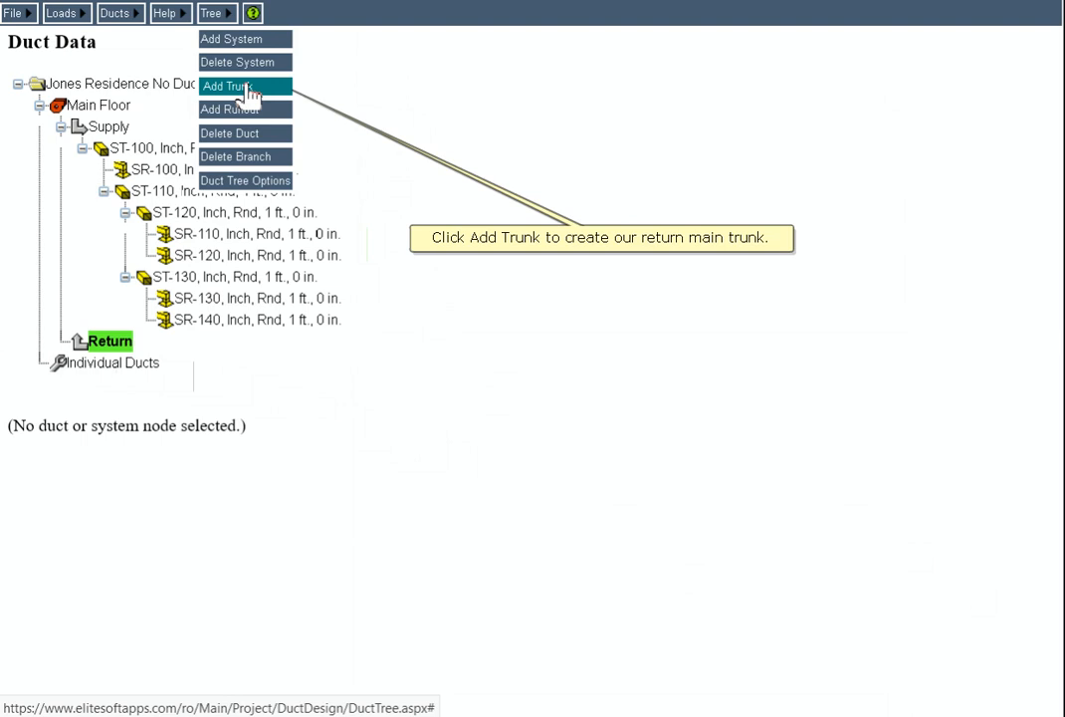
pyautogui.click(246, 88)
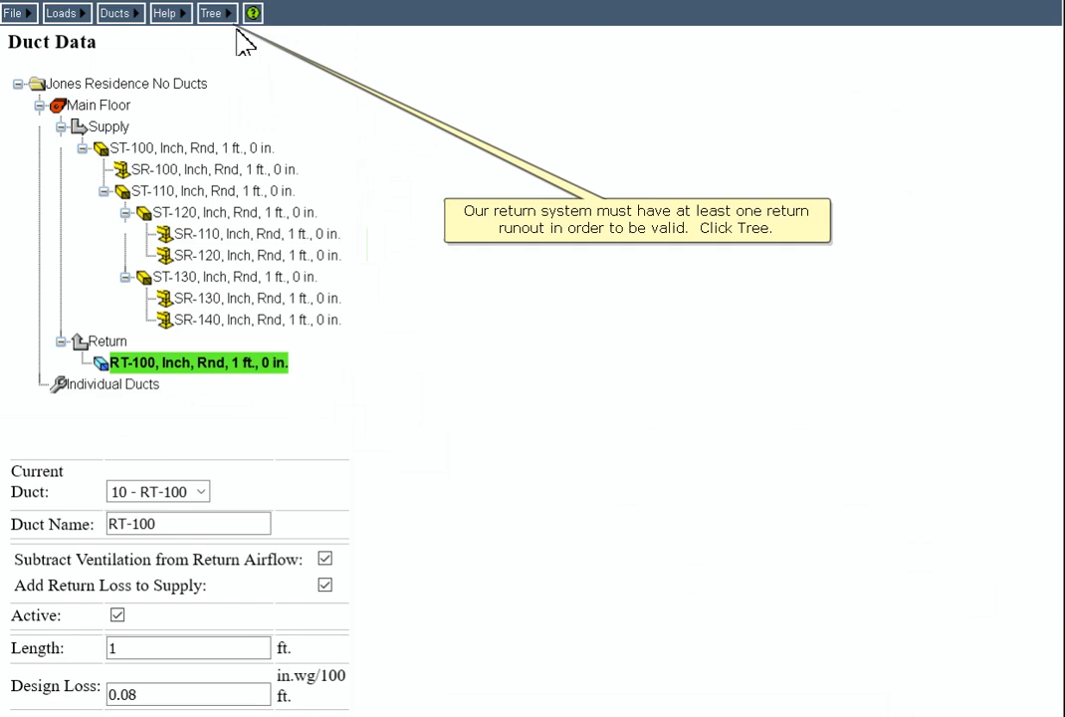
pyautogui.click(221, 14)
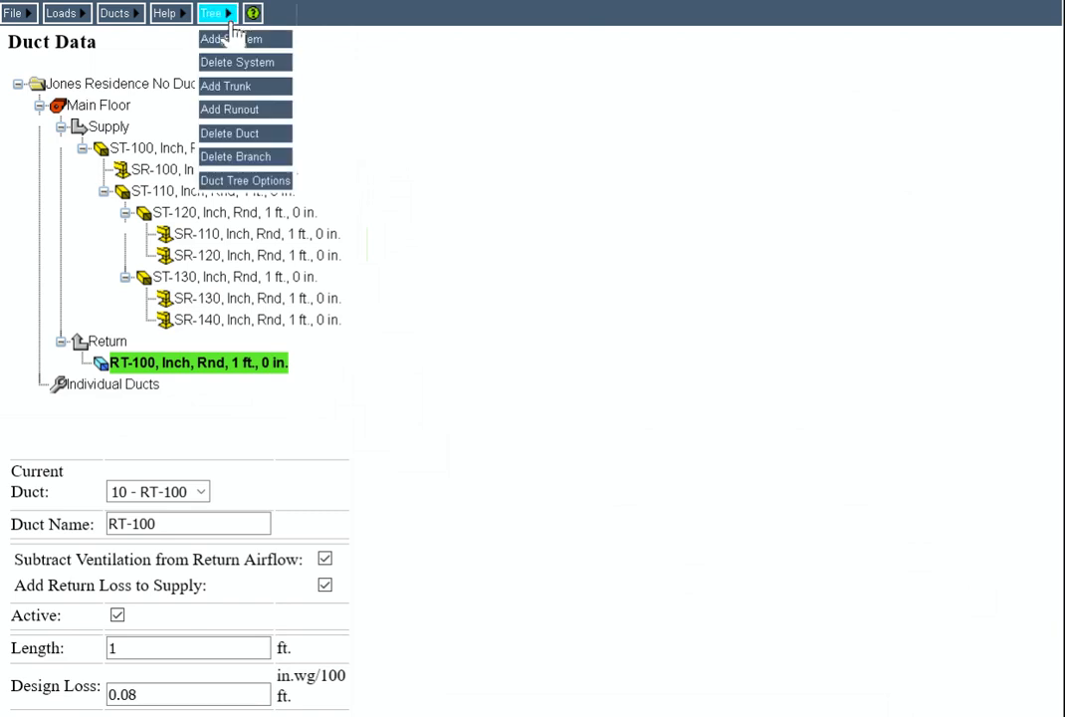
pyautogui.click(237, 124)
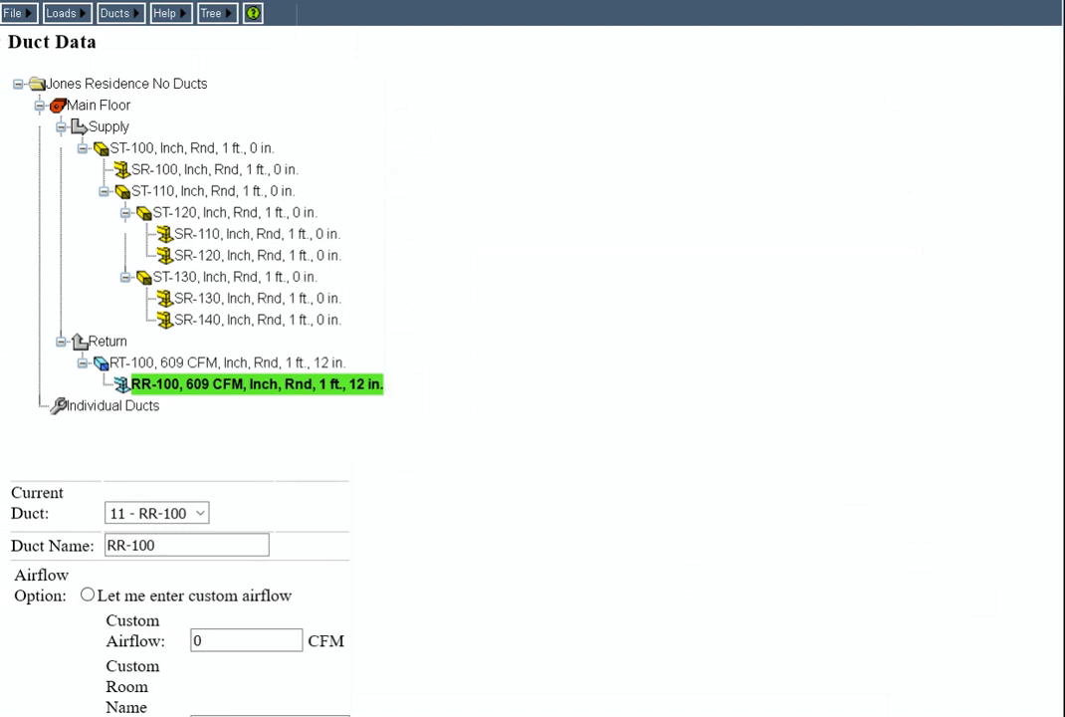
# Set the length of the main supply trunk ST-100 to 2.5 ft.
pyautogui.click(199, 151)
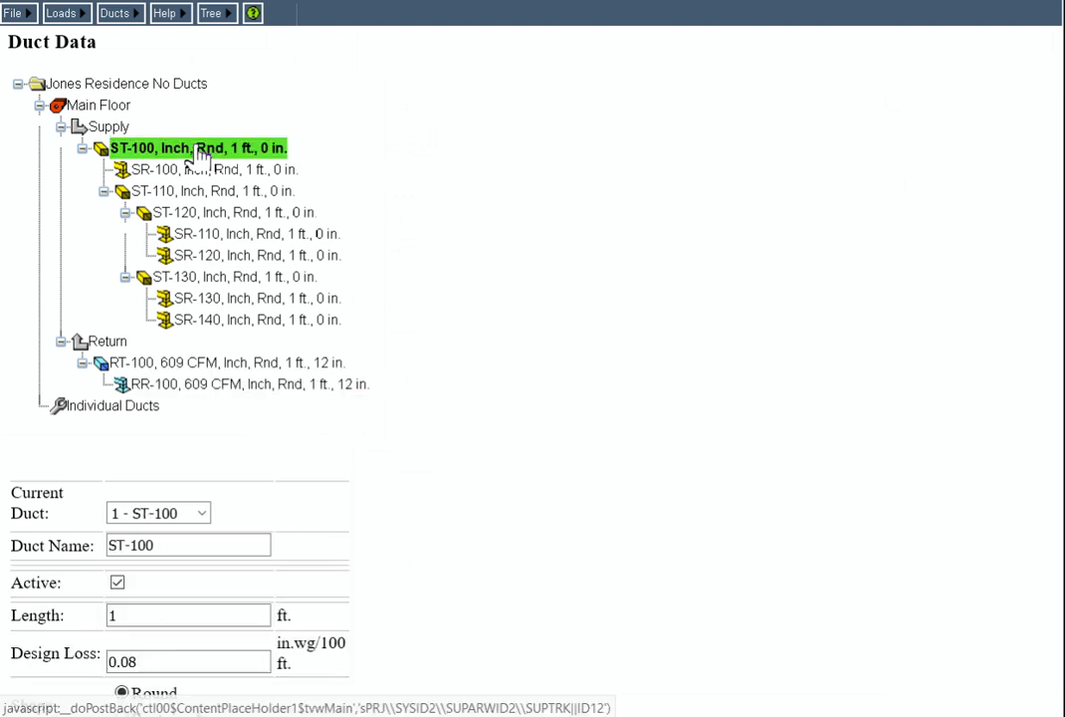
pyautogui.click(249, 614)
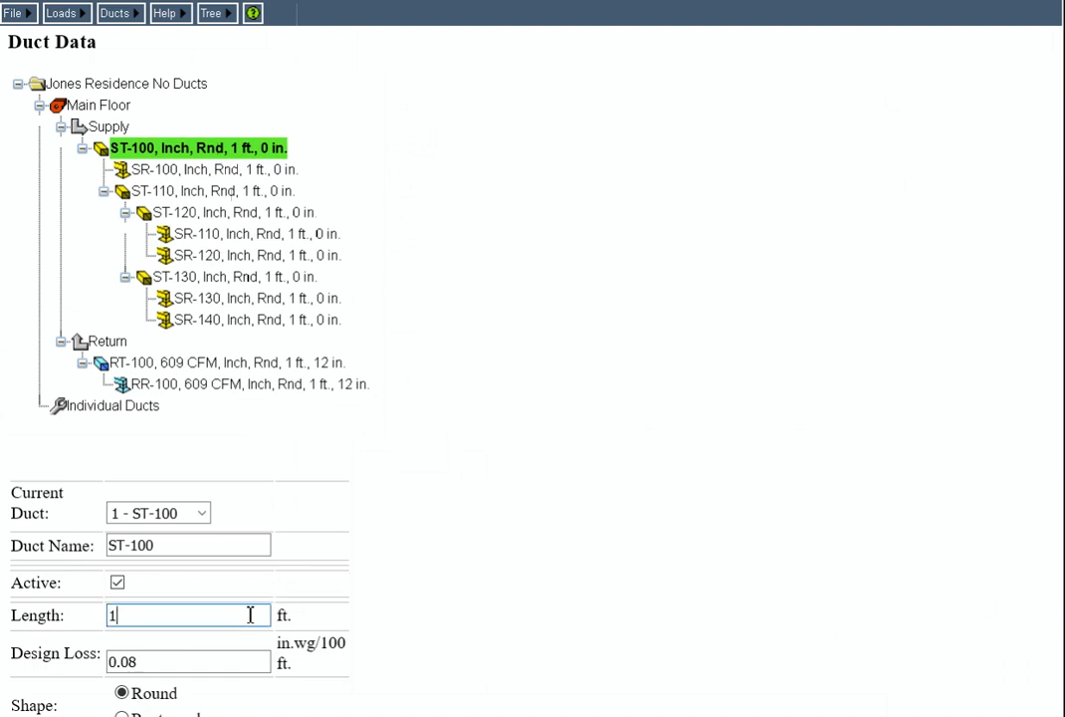
pyautogui.press('BackSpace')
pyautogui.write('2.5')
pyautogui.press('Tab')
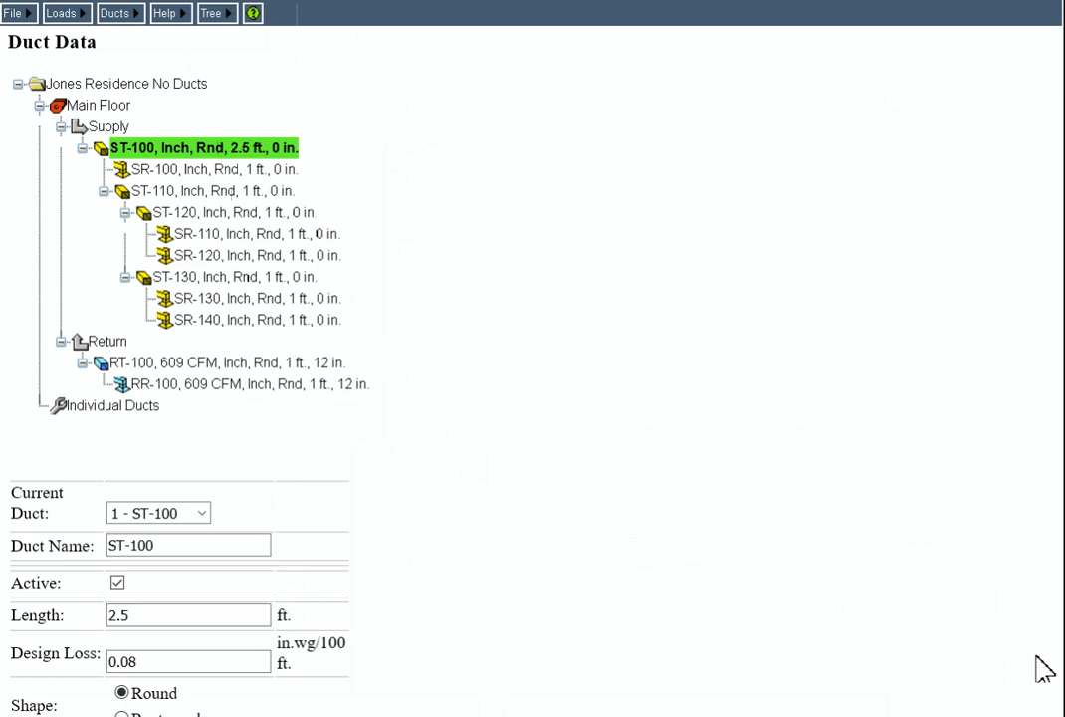
# Set the length of supply runout SR-100 to 8.5 ft.
pyautogui.click(219, 171)
pyautogui.scroll(-4, 399, 393)
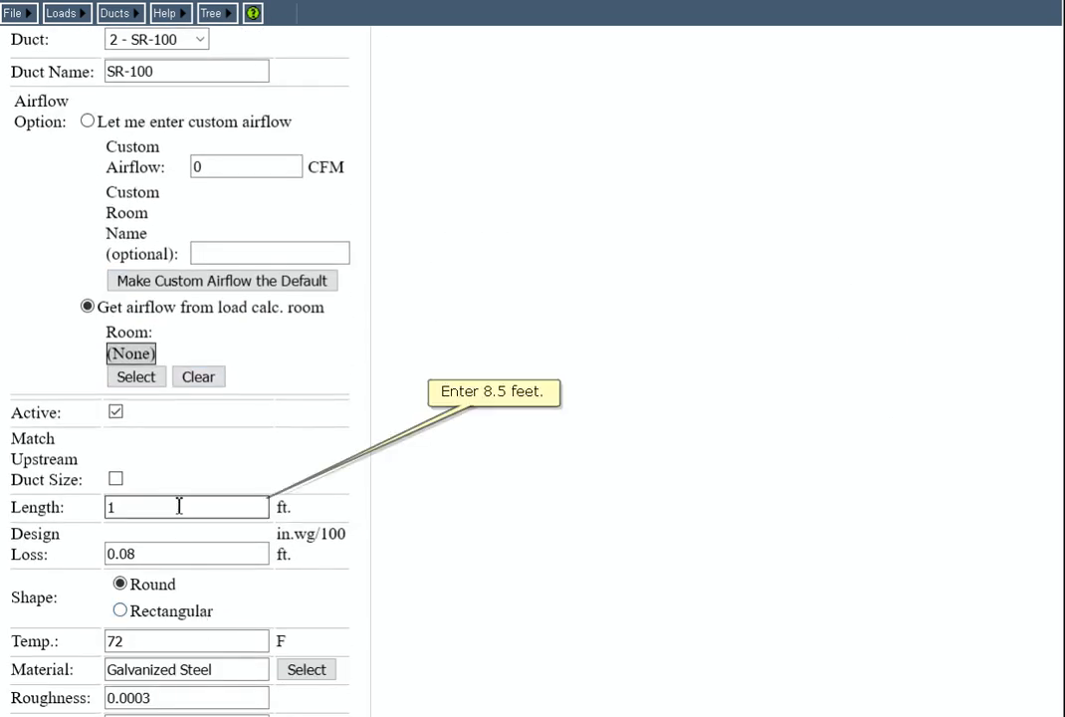
pyautogui.click(179, 505)
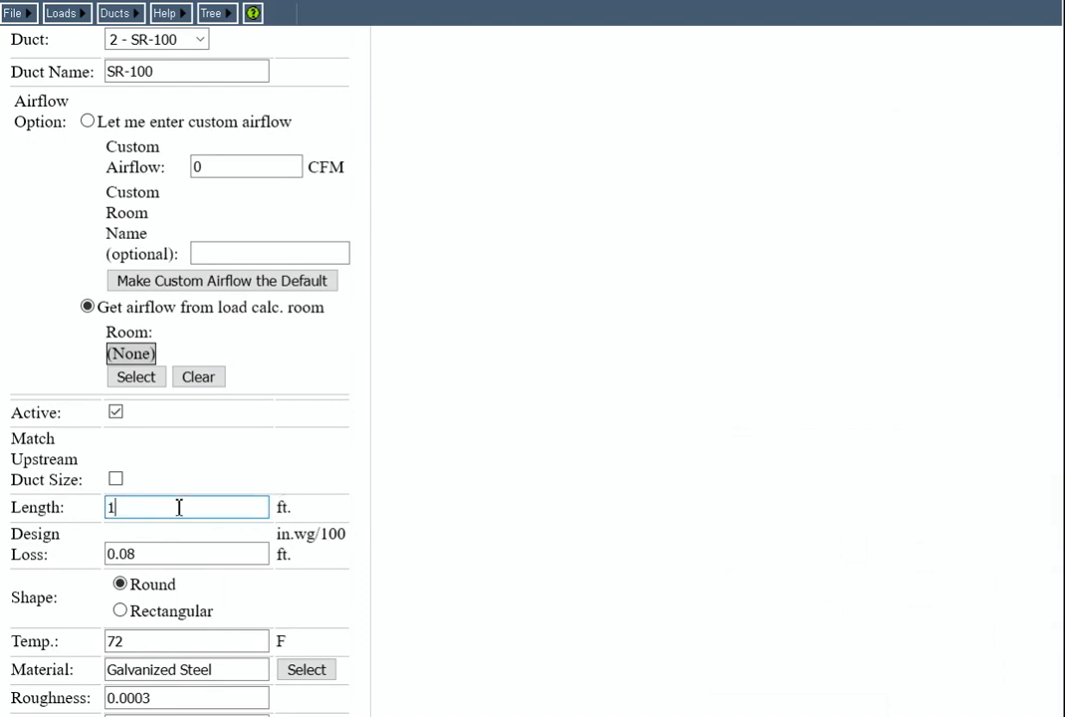
pyautogui.press('BackSpace')
pyautogui.write('8.5')
pyautogui.press('Return')
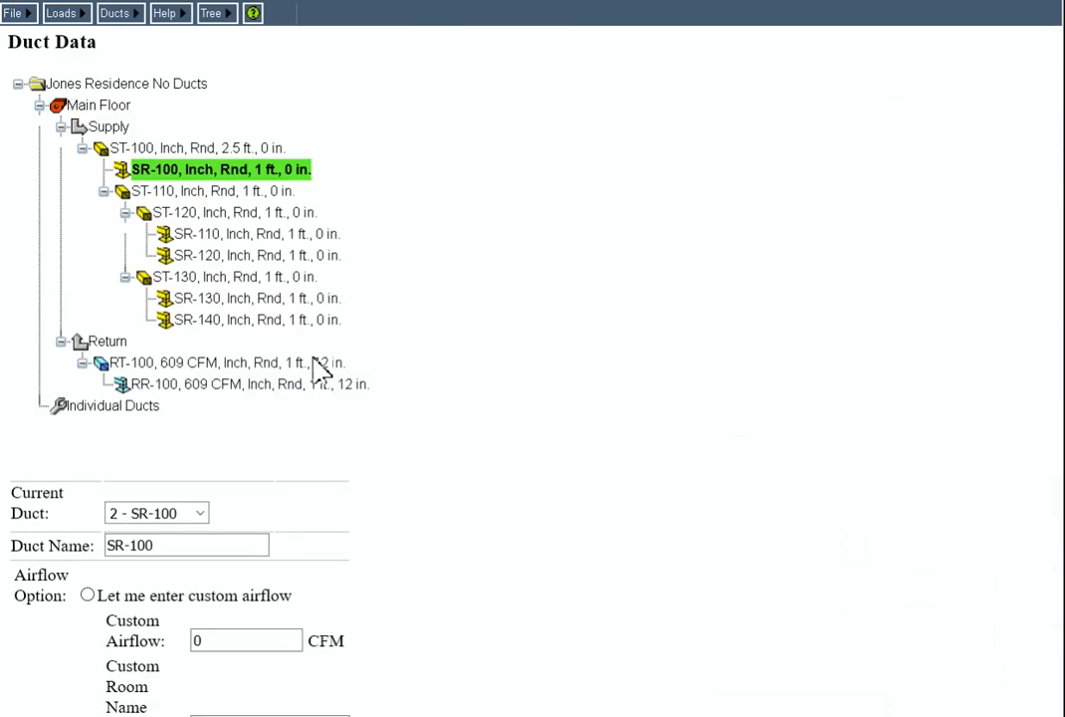
# Set the length of supply trunk ST-110 to 5 ft.
pyautogui.click(227, 192)
pyautogui.scroll(-1, 215, 325)
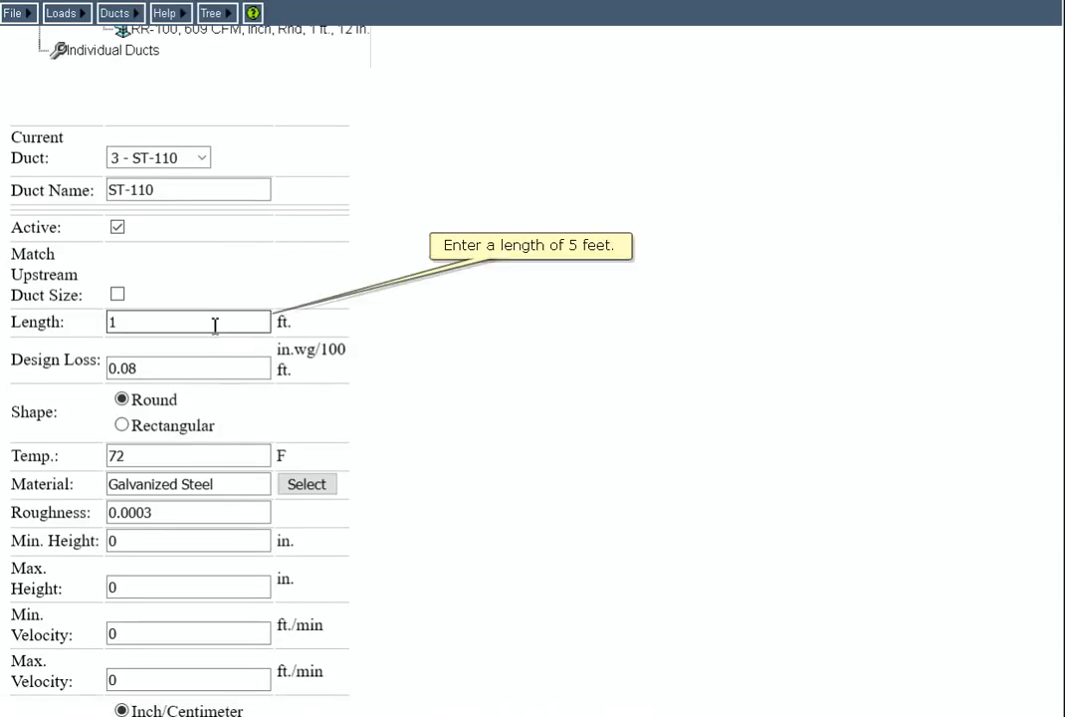
pyautogui.click(215, 325)
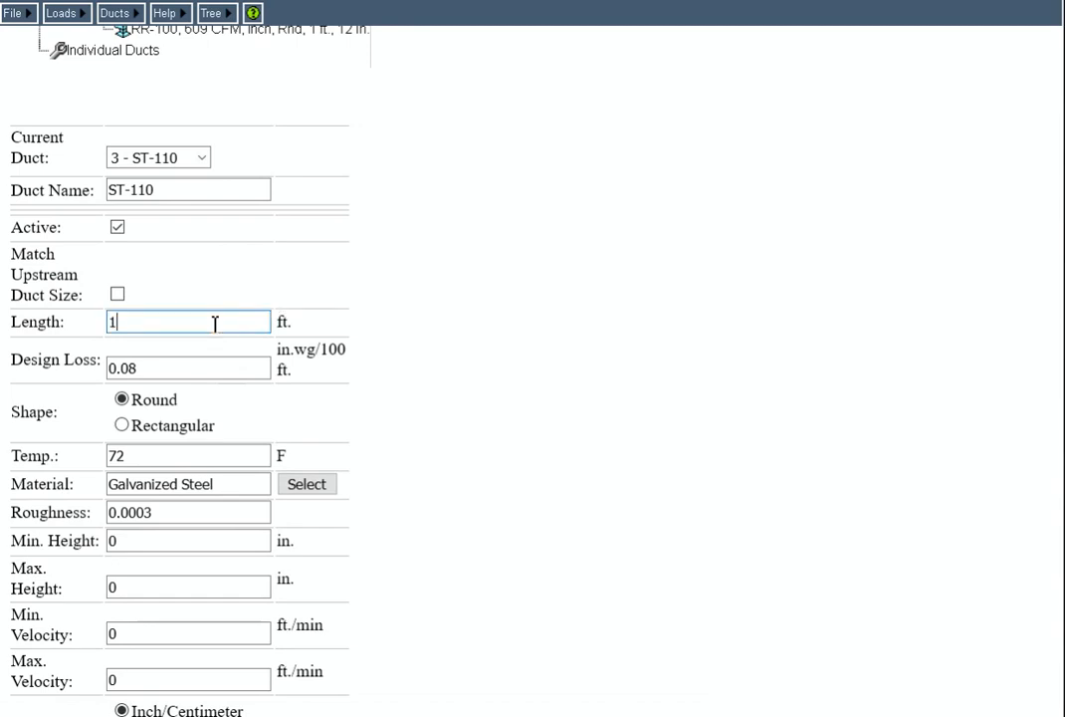
pyautogui.press('BackSpace')
pyautogui.write('5')
pyautogui.scroll(3, 214, 298)
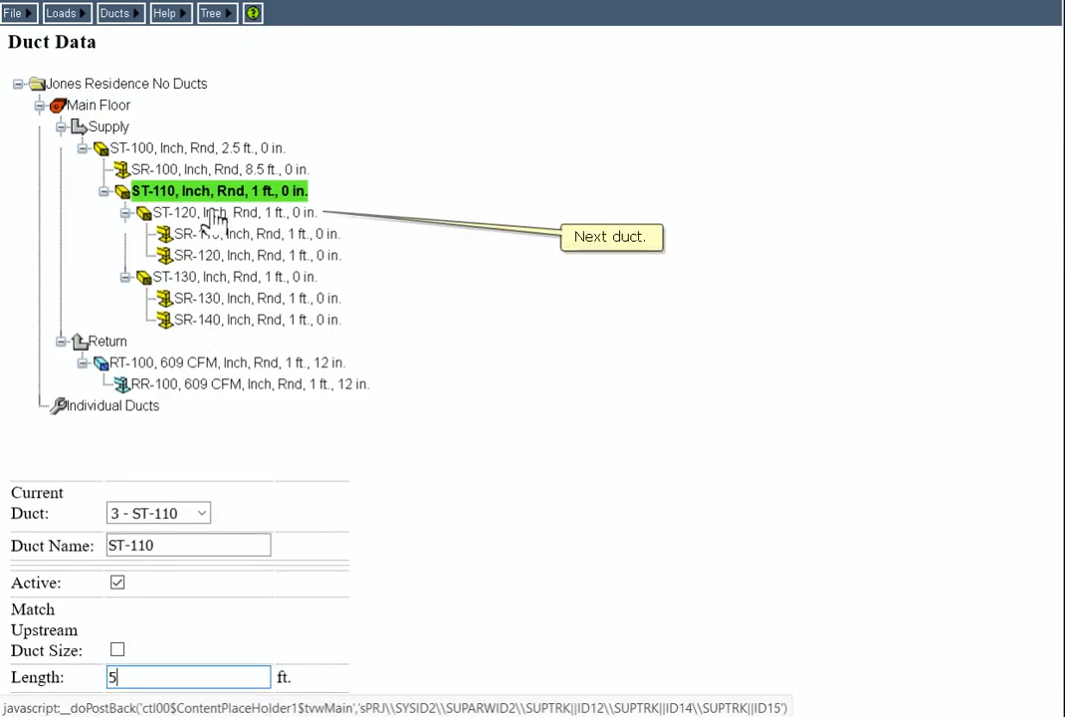
# Set the length of supply trunk ST-120 to 7 ft.
pyautogui.click(214, 213)
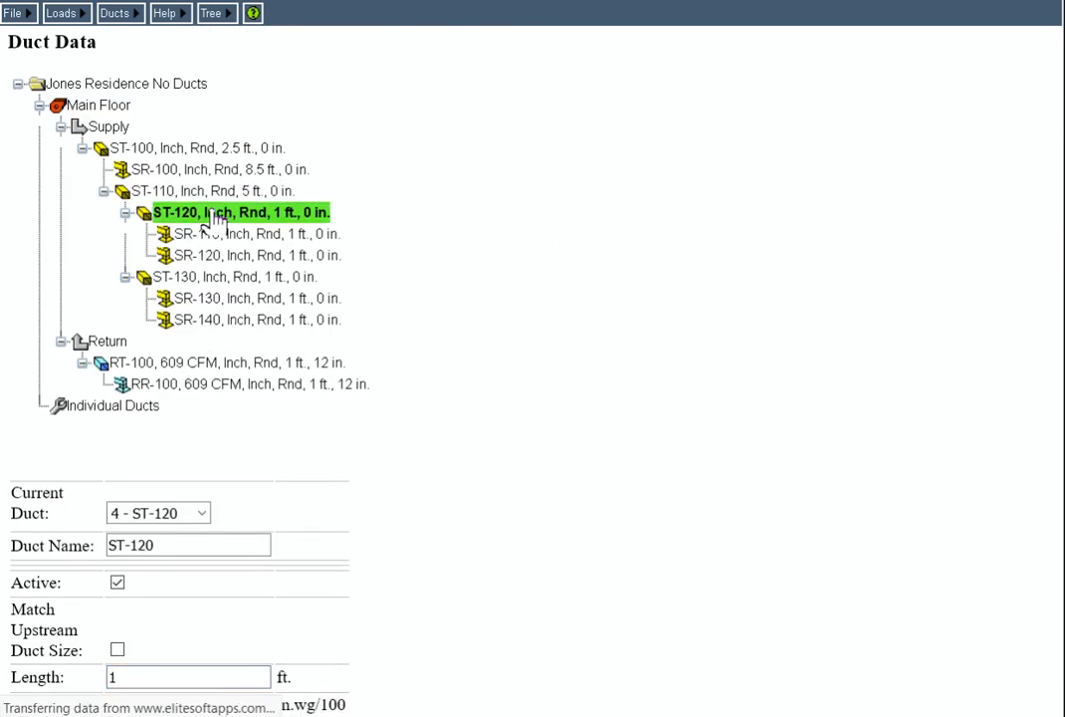
pyautogui.scroll(-2, 233, 423)
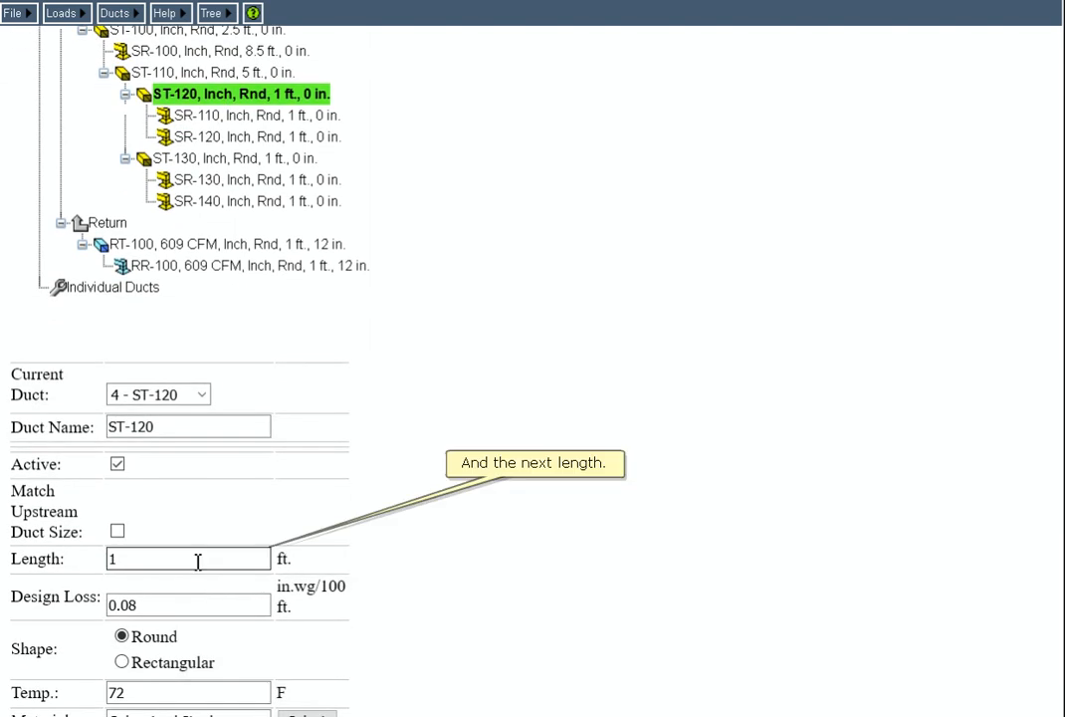
pyautogui.click(198, 561)
pyautogui.press('BackSpace')
pyautogui.write('7')
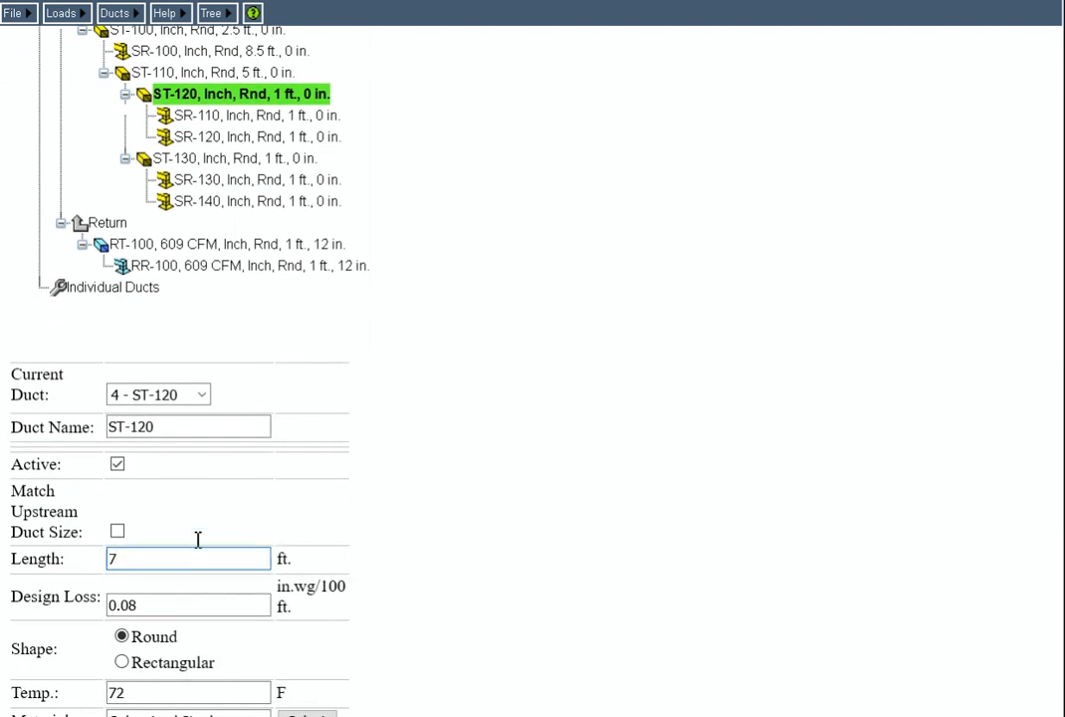
# Set the length of supply runout SR-110 to 7 ft.
pyautogui.click(220, 120)
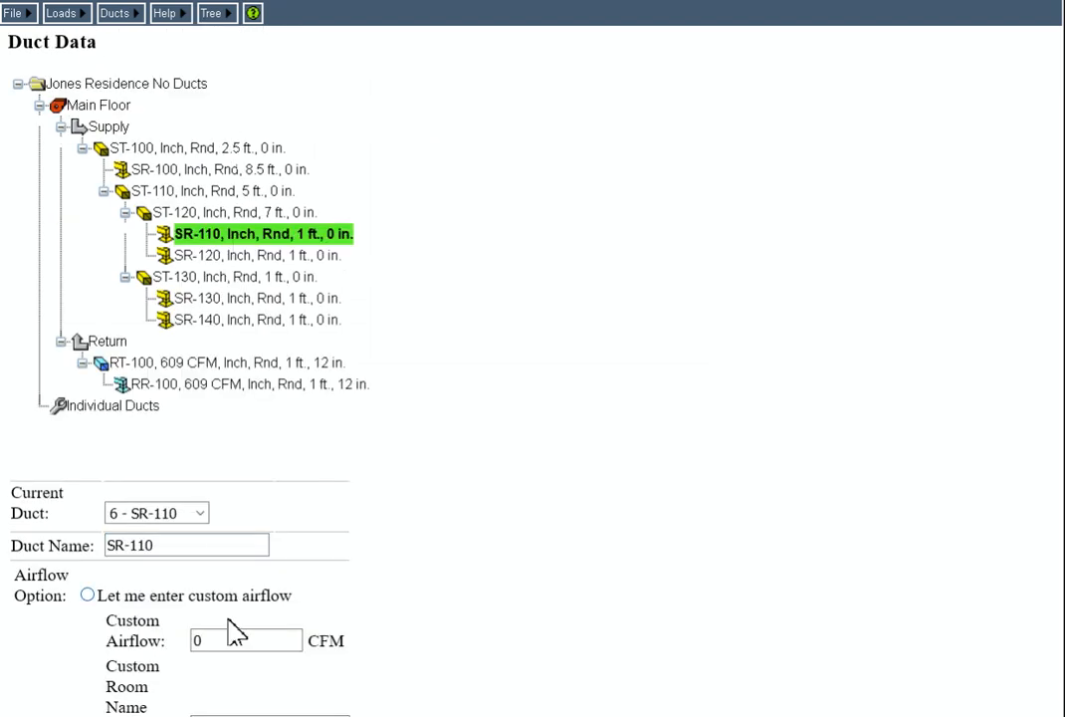
pyautogui.scroll(-5, 231, 630)
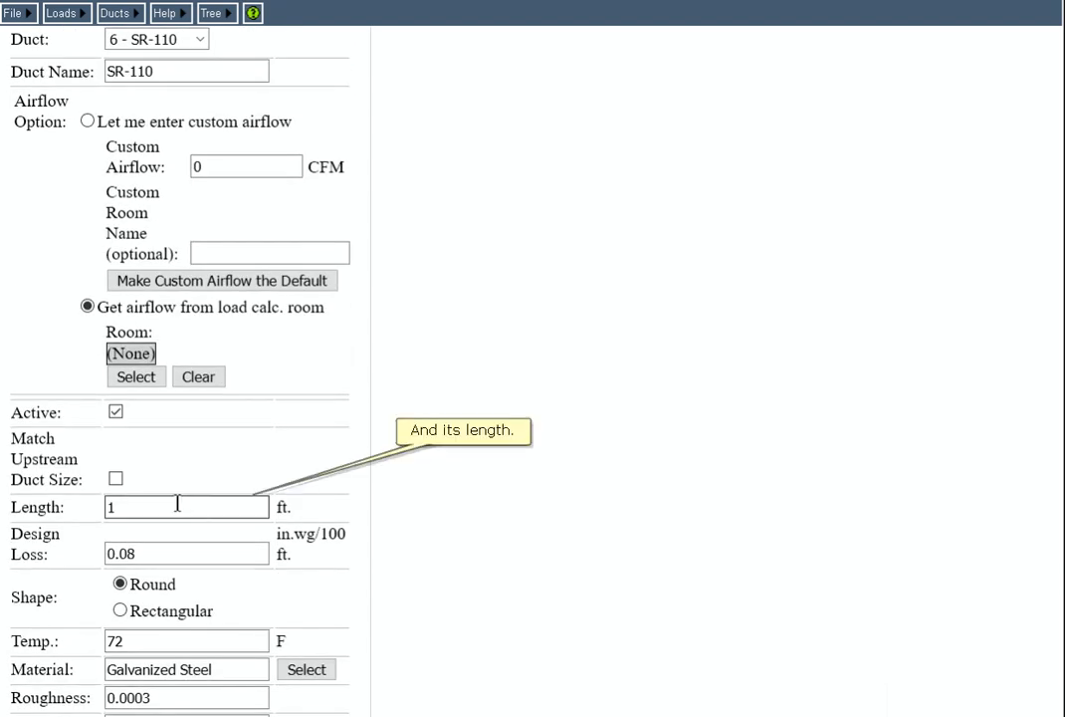
pyautogui.click(177, 504)
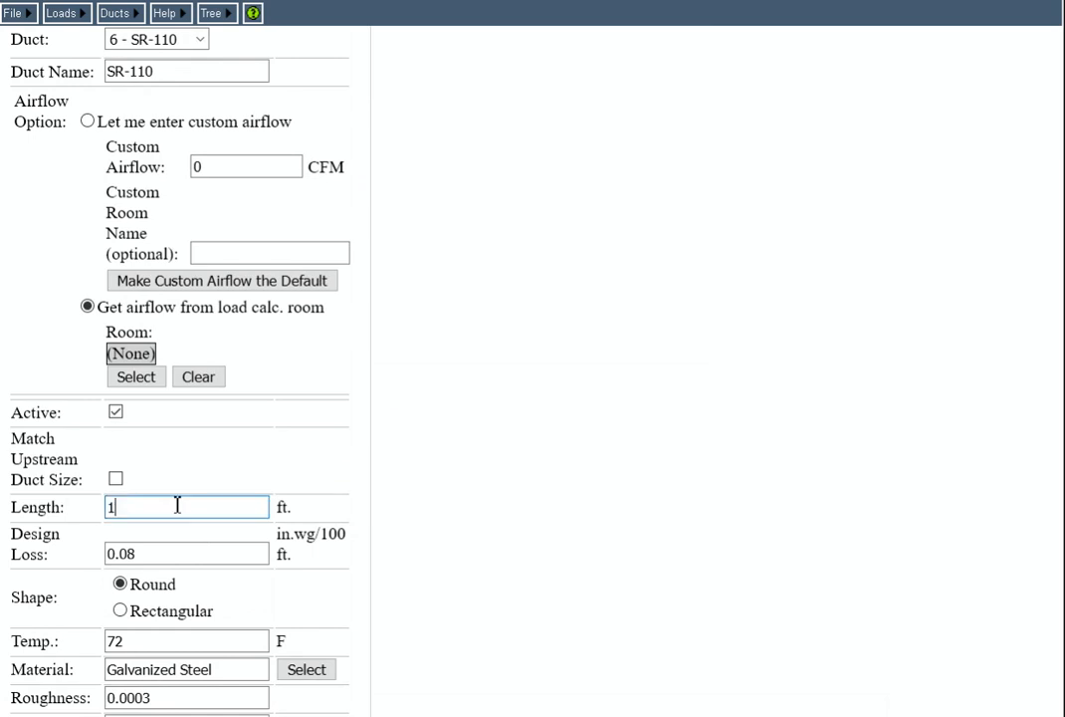
pyautogui.press('BackSpace')
pyautogui.write('7')
pyautogui.scroll(5, 352, 490)
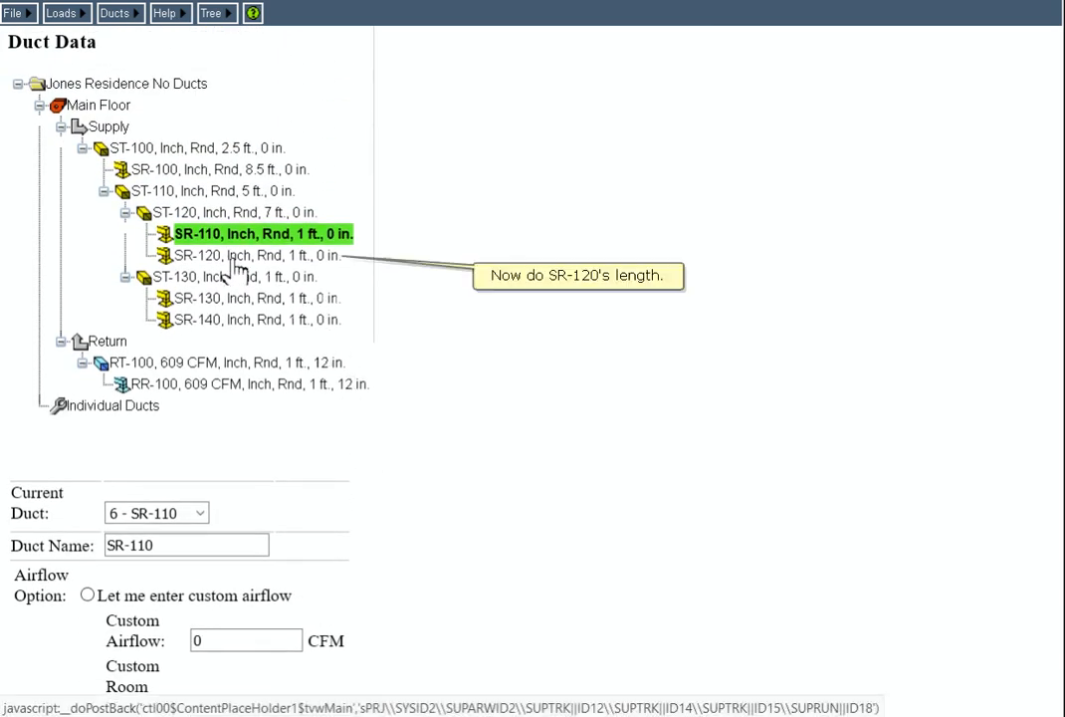
# Set the length of supply runout SR-120 to 8 ft.
pyautogui.click(235, 259)
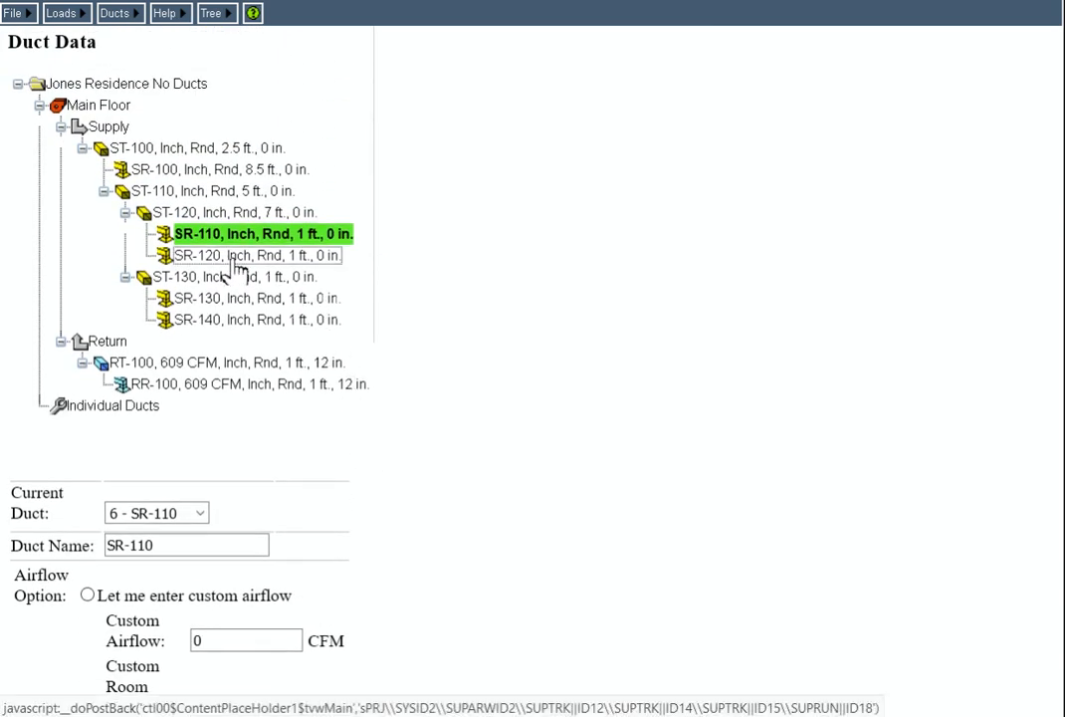
pyautogui.scroll(-6, 350, 296)
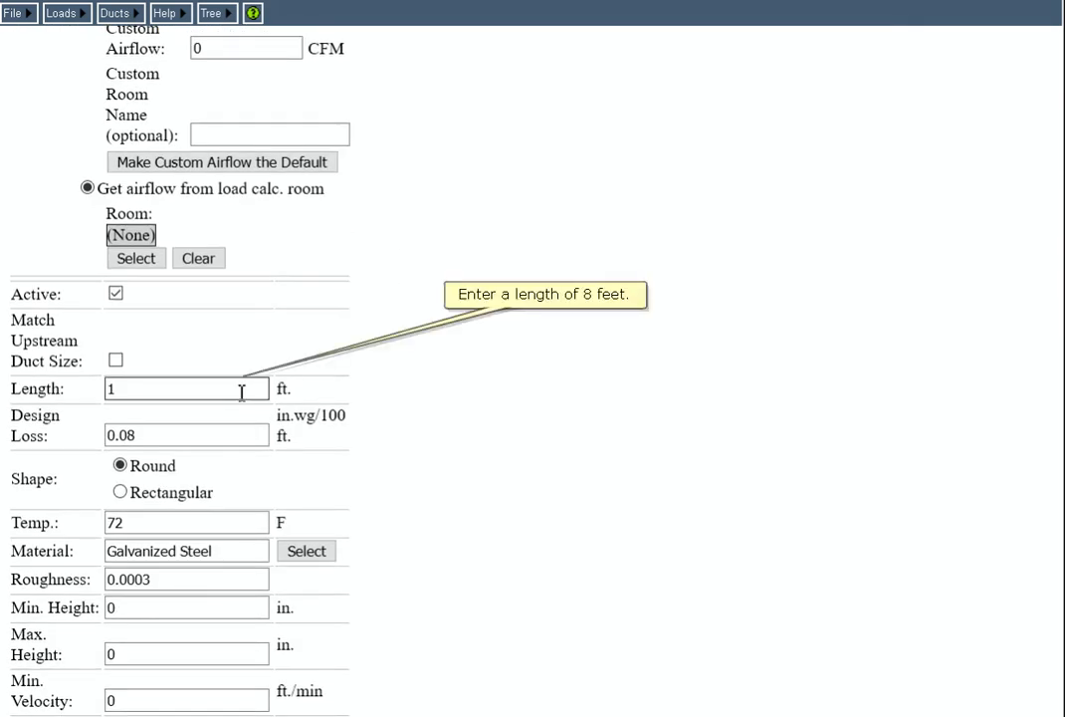
pyautogui.click(241, 392)
pyautogui.doubleClick(238, 392)
pyautogui.write('8')
pyautogui.scroll(5, 238, 392)
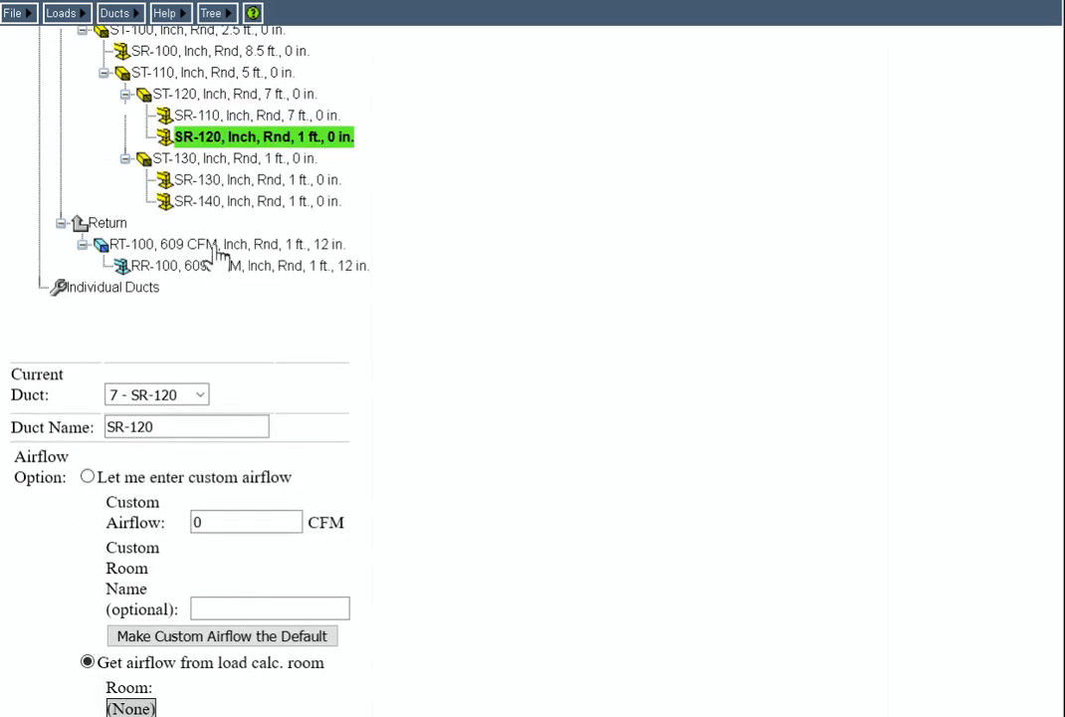
# Set the length of supply trunk ST-130 to 9.5 ft.
pyautogui.click(220, 165)
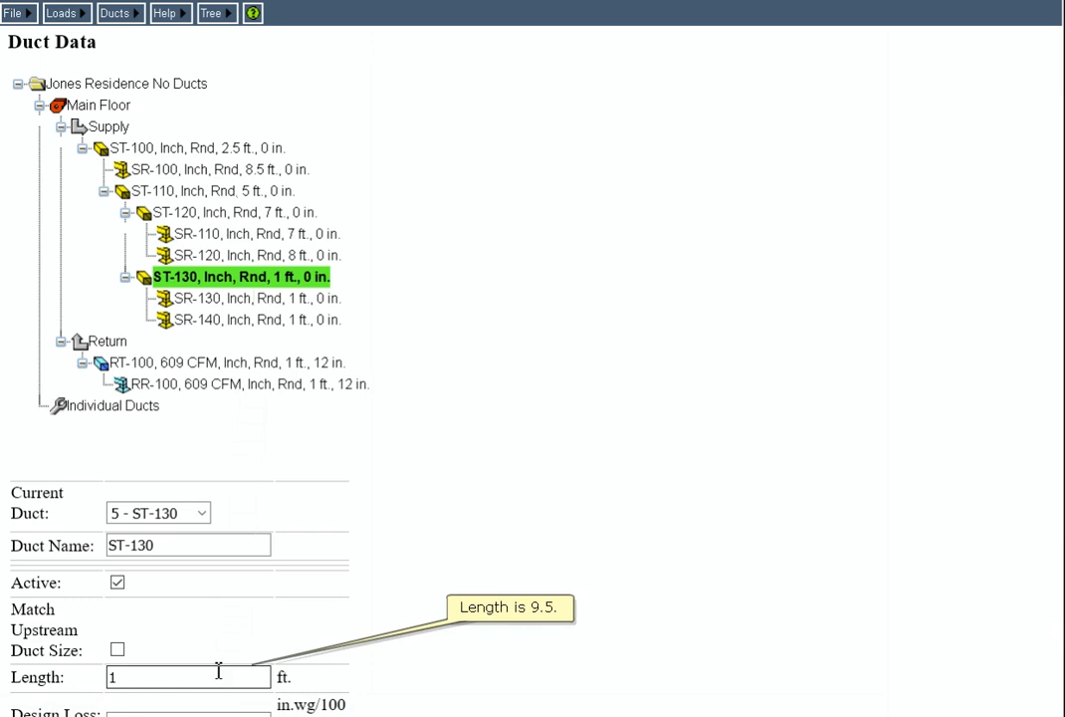
pyautogui.doubleClick(218, 671)
pyautogui.write('9.5')
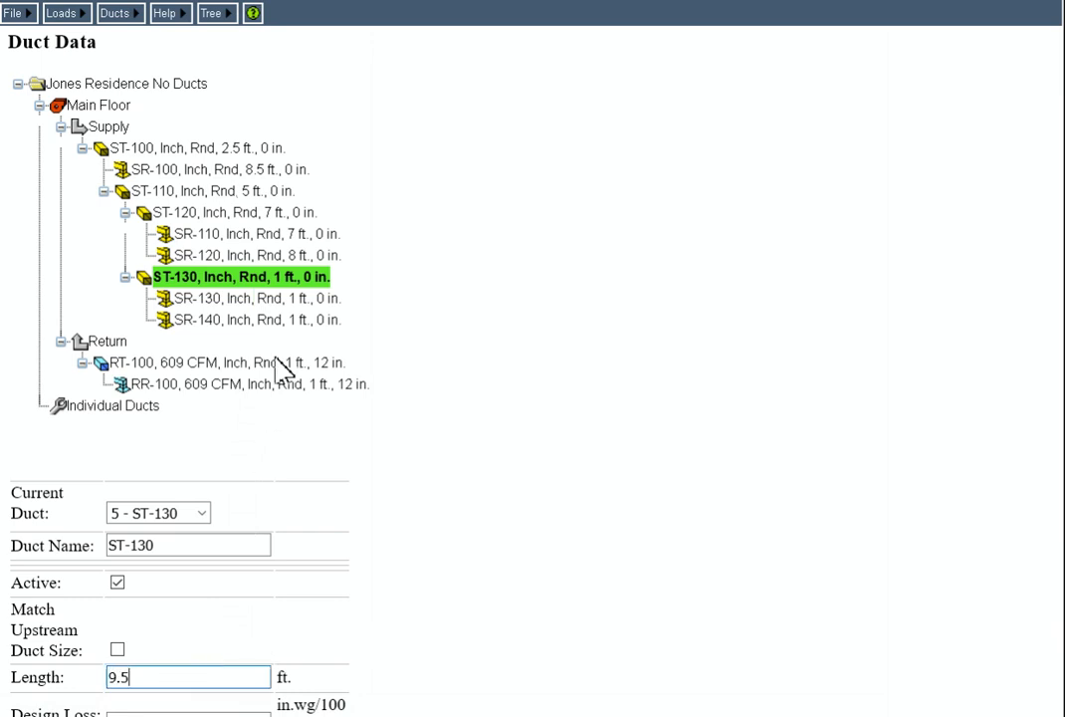
# Set the length of supply runout SR-130 to 12.3 ft.
pyautogui.click(246, 304)
pyautogui.scroll(-4, 211, 392)
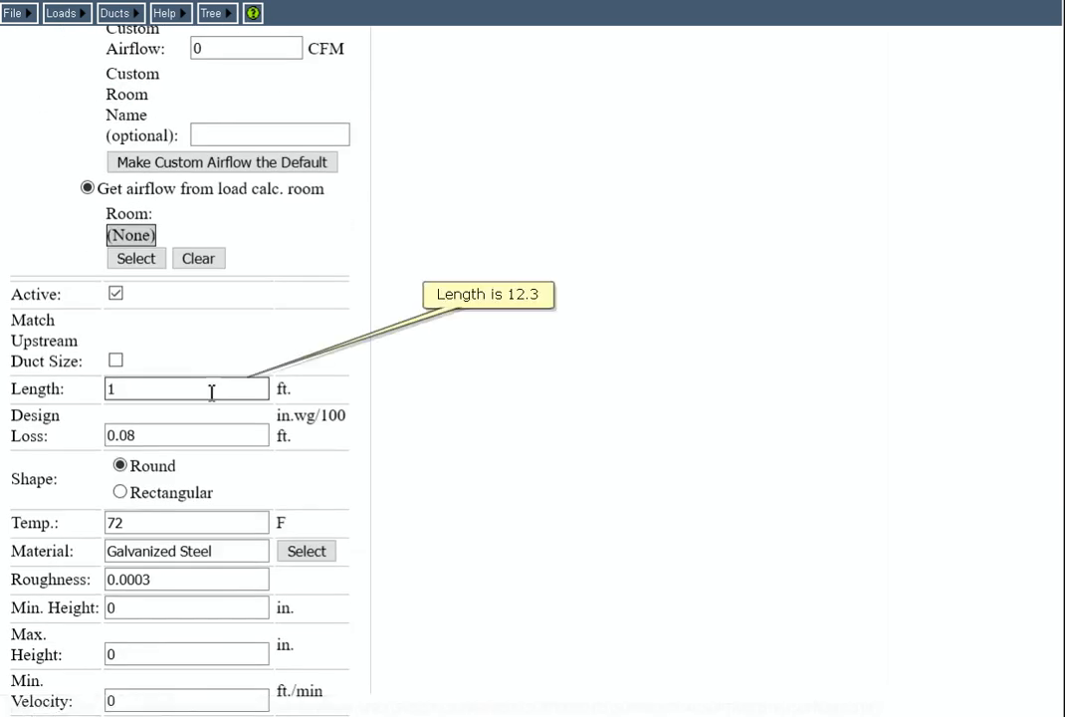
pyautogui.click(211, 392)
pyautogui.write('2.3')
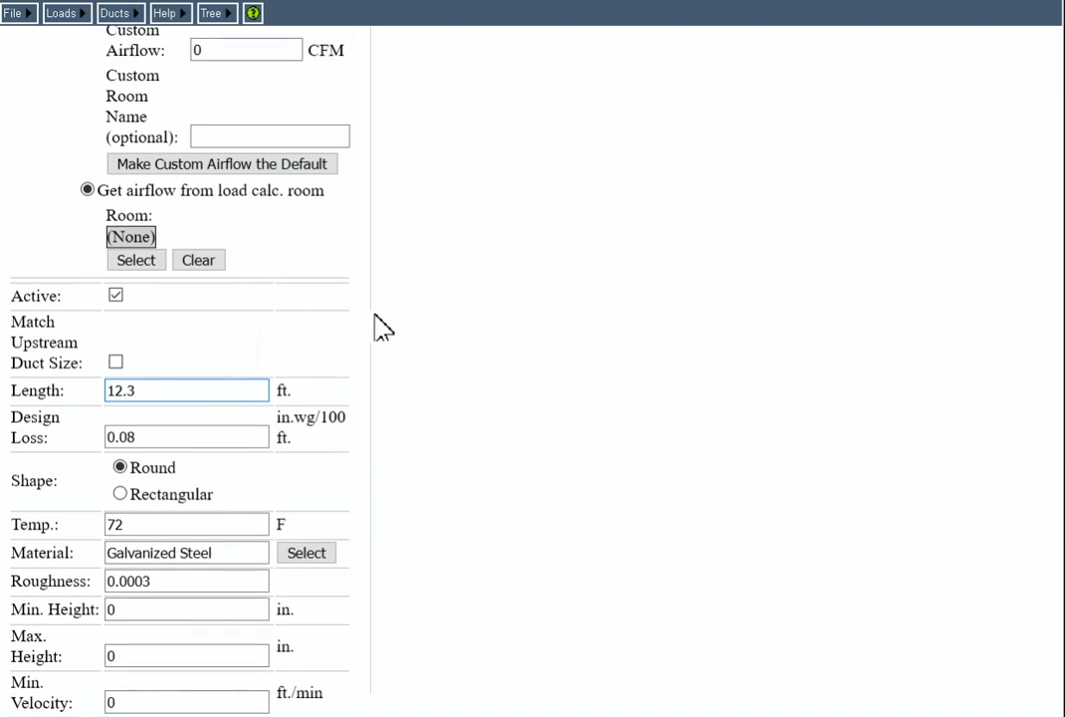
pyautogui.click(374, 325)
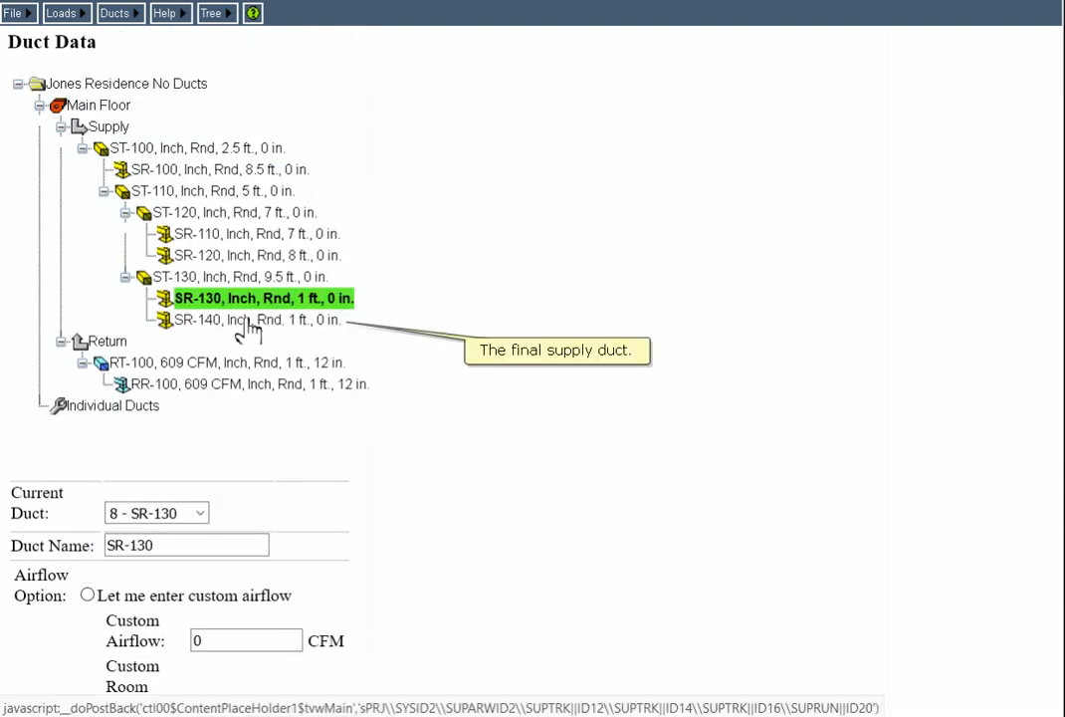
# Set the length of supply runout SR-140 to 6.3 ft.
pyautogui.click(249, 329)
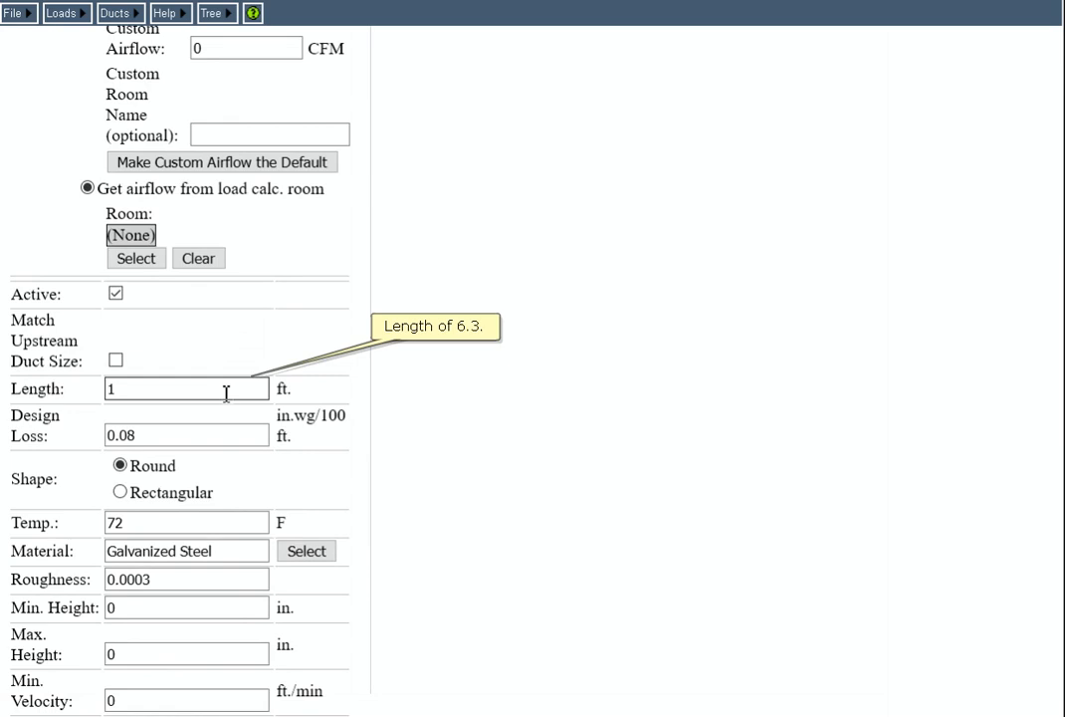
pyautogui.press('BackSpace')
pyautogui.write('6.3')
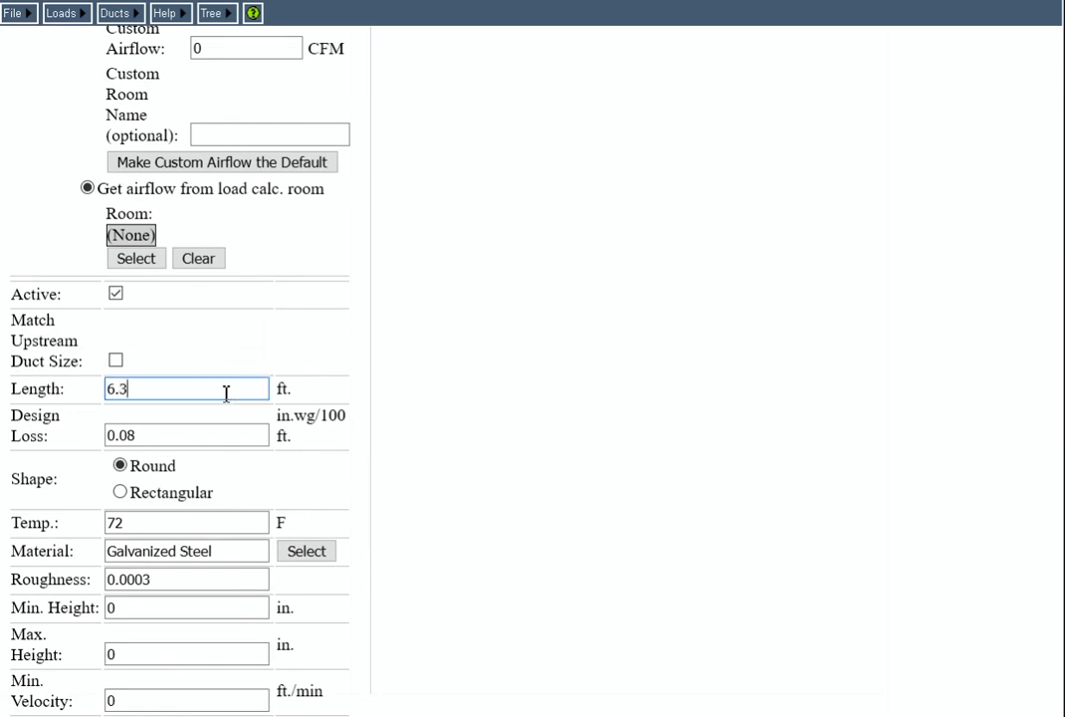
pyautogui.click(309, 340)
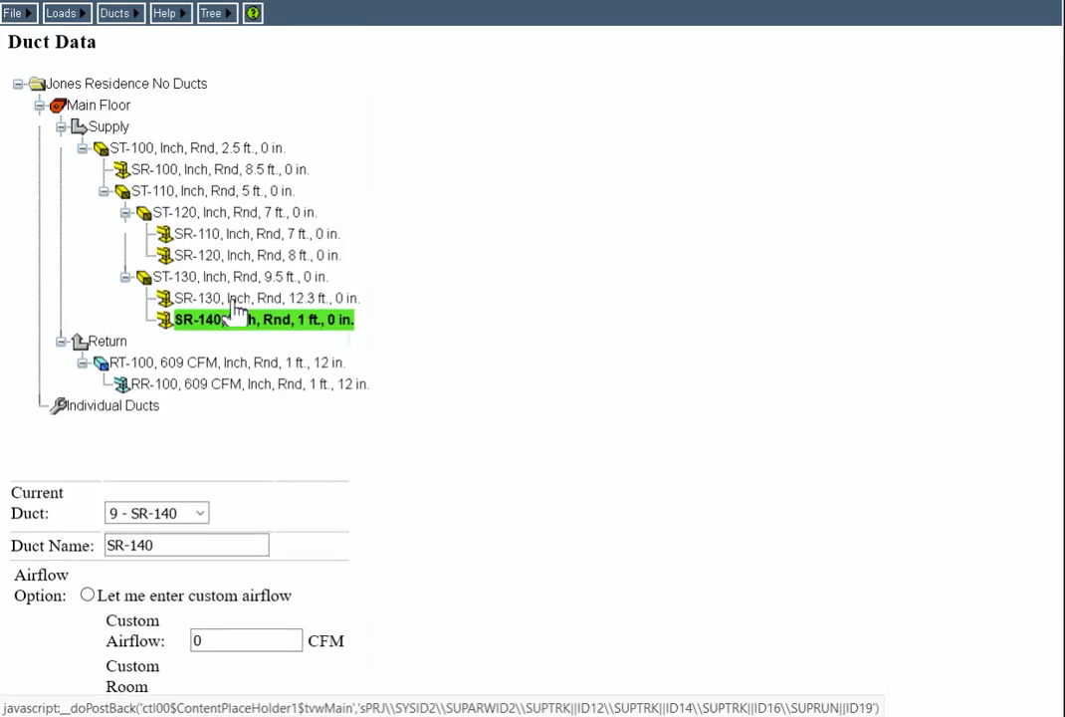
# Set the length of return trunk RT-100 to 2.5 ft.
pyautogui.click(189, 365)
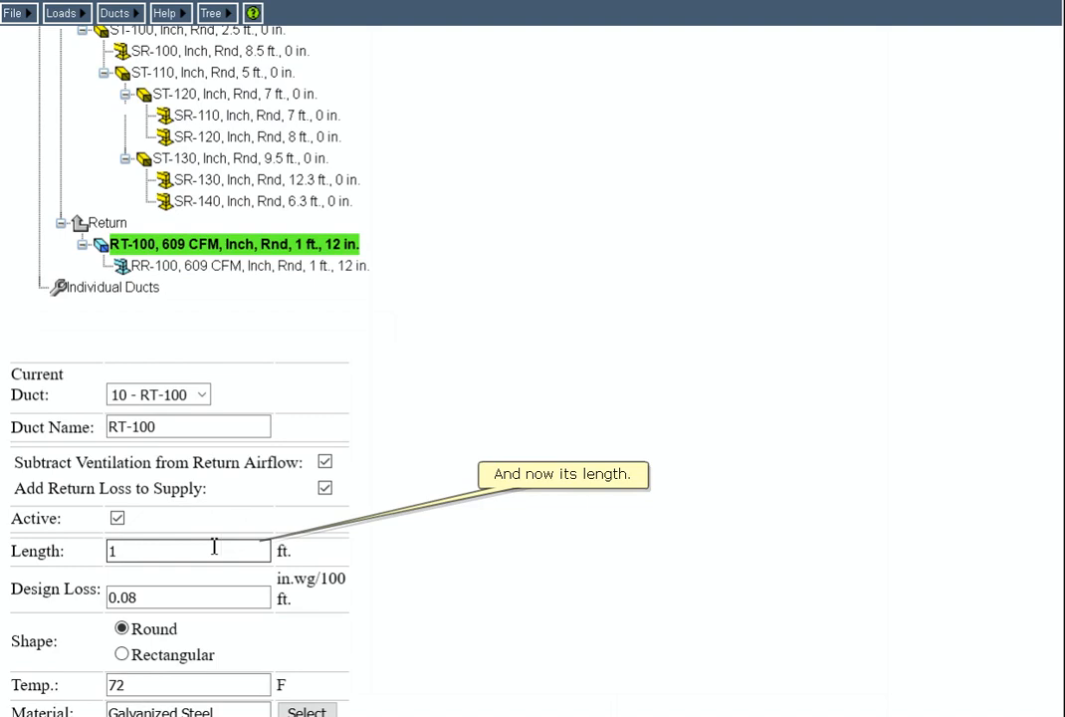
pyautogui.click(214, 547)
pyautogui.press('BackSpace')
pyautogui.write('2.5')
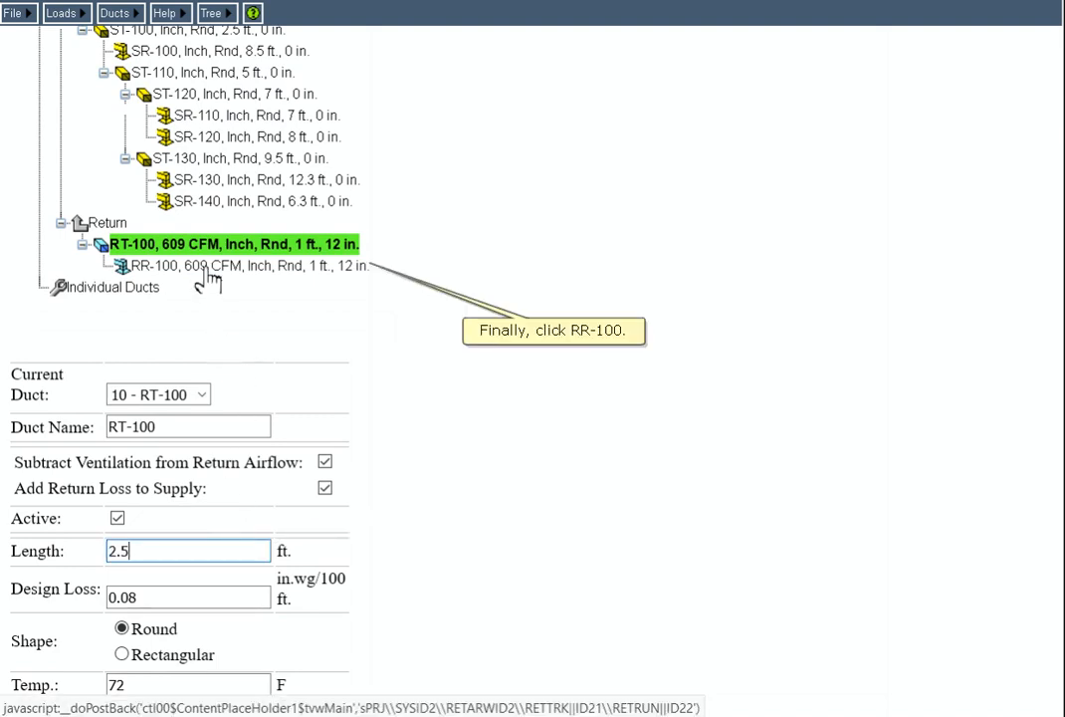
# Set the length of return runout RR-100 to 6 ft.
pyautogui.click(206, 277)
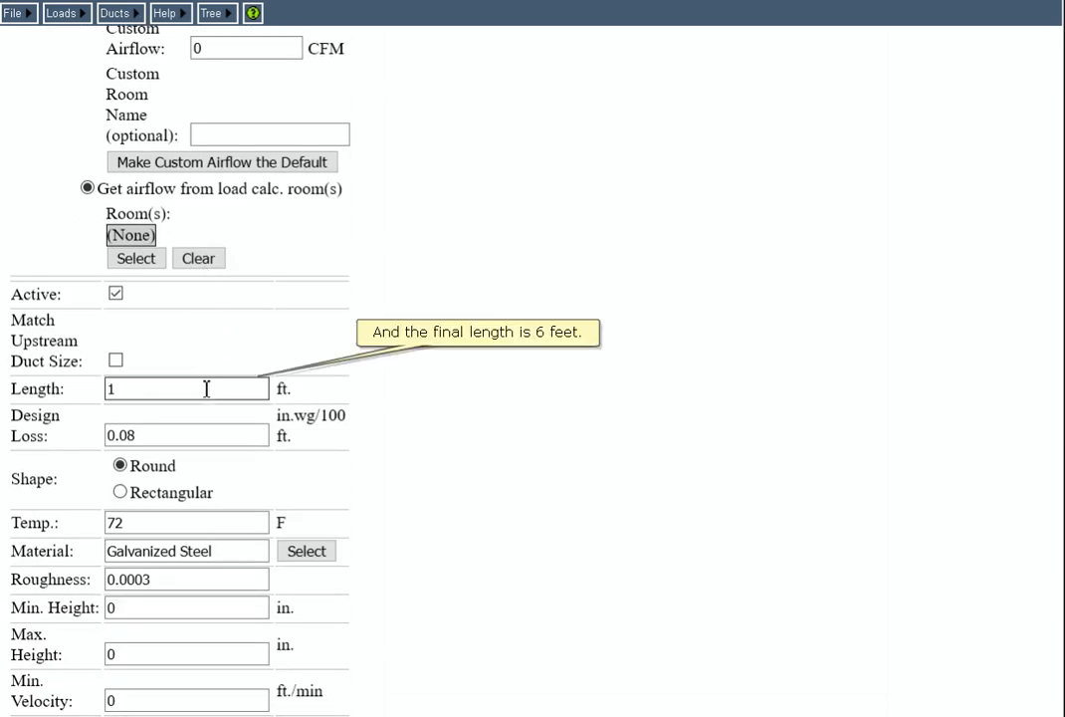
pyautogui.click(207, 390)
pyautogui.press('BackSpace')
pyautogui.write('6')
pyautogui.scroll(6, 348, 366)
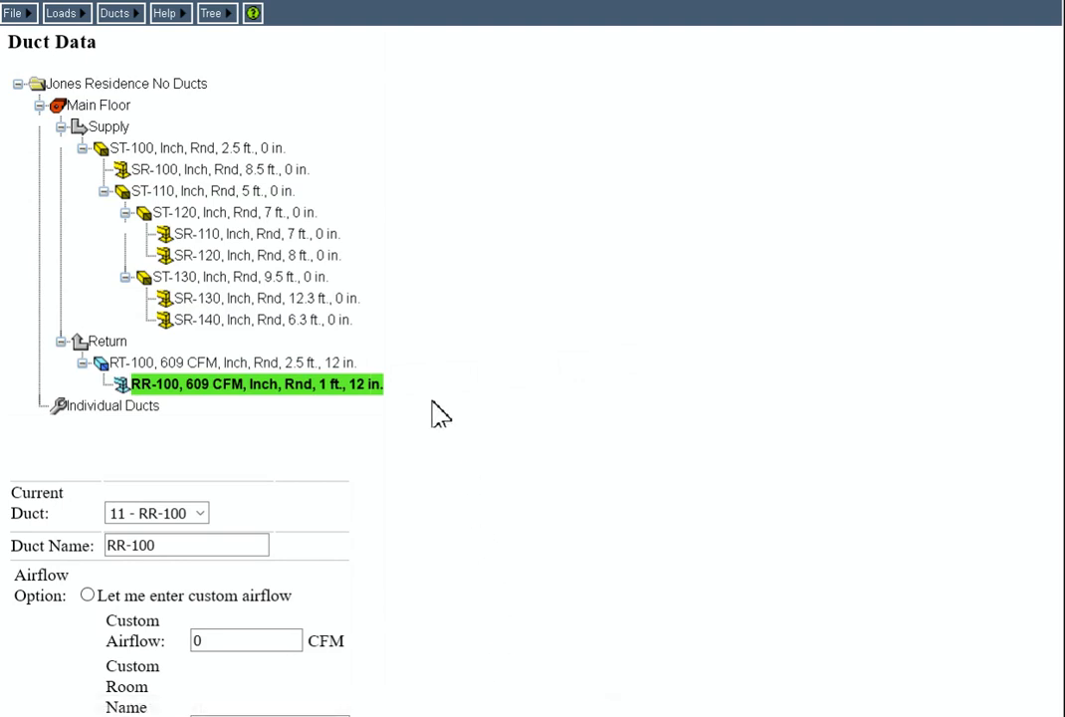
# Give supply runout SR-100 a custom airflow of 139 CFM with the custom room name Kitchen.
pyautogui.click(221, 172)
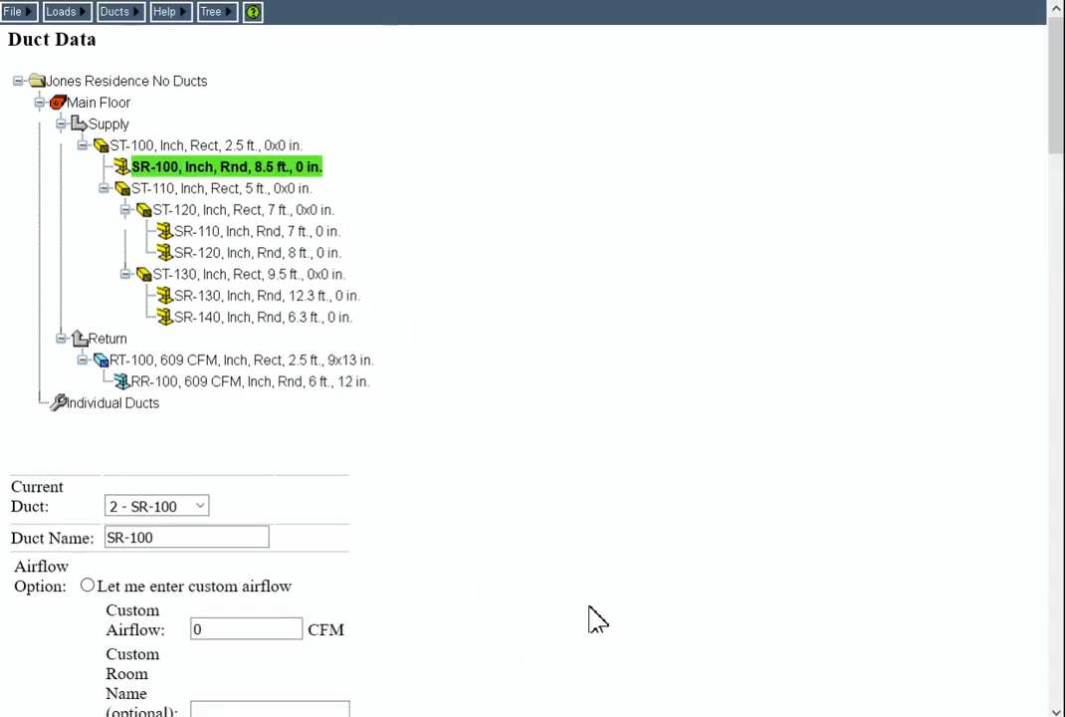
pyautogui.scroll(-1, 287, 612)
pyautogui.scroll(-1, 287, 612)
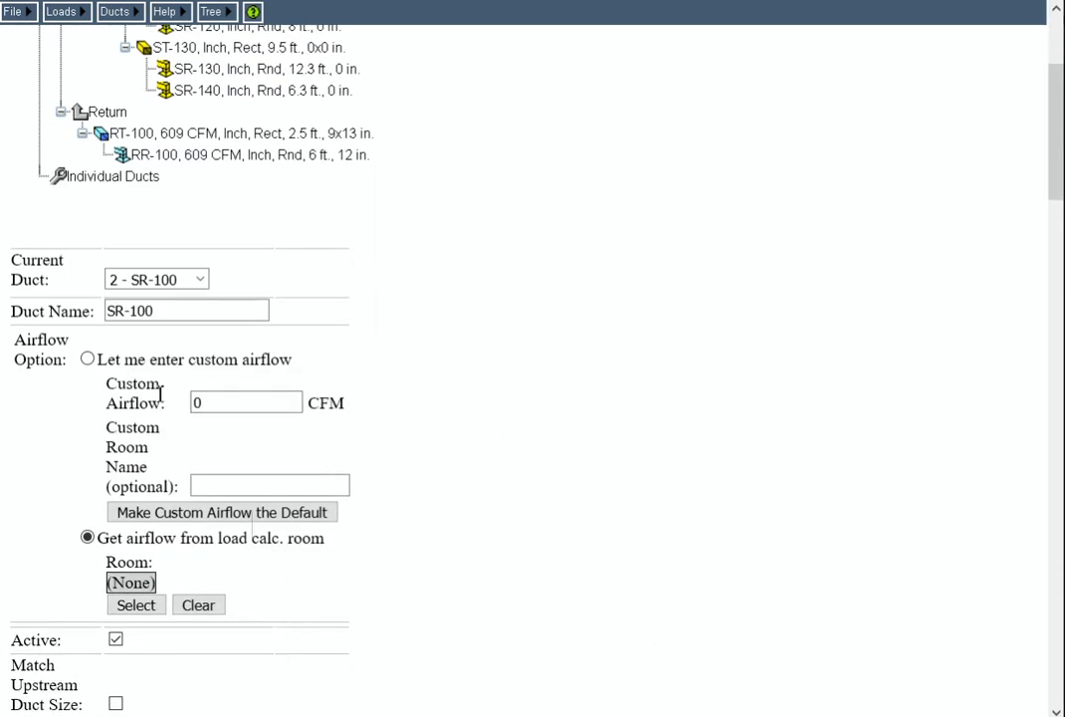
pyautogui.click(88, 360)
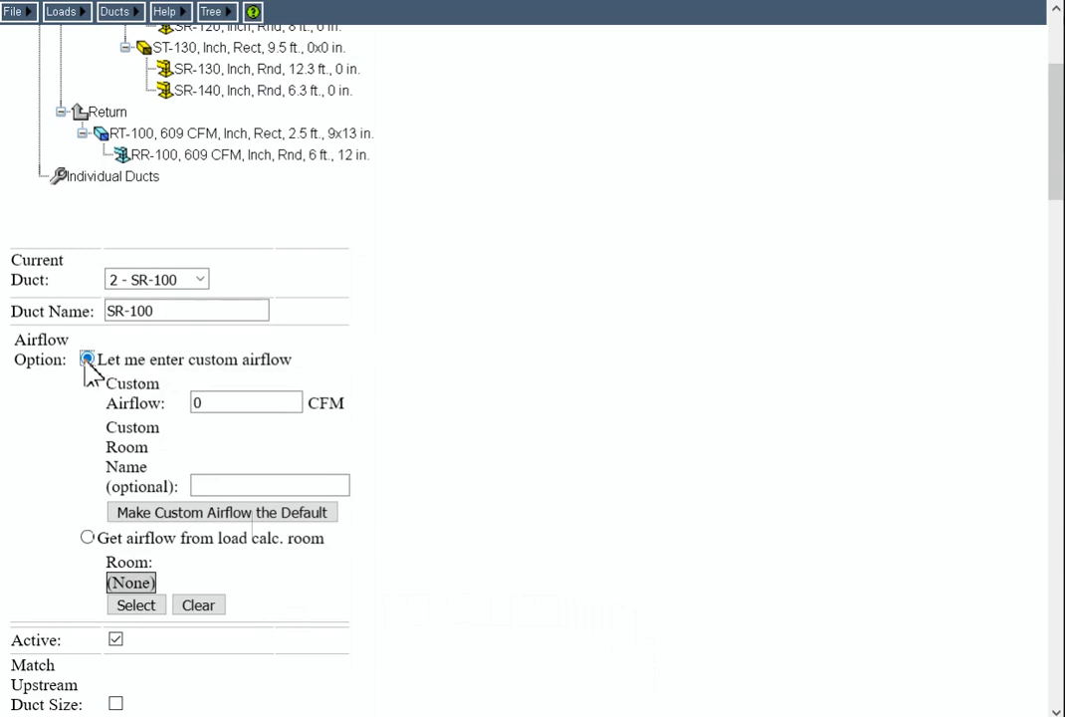
pyautogui.click(243, 404)
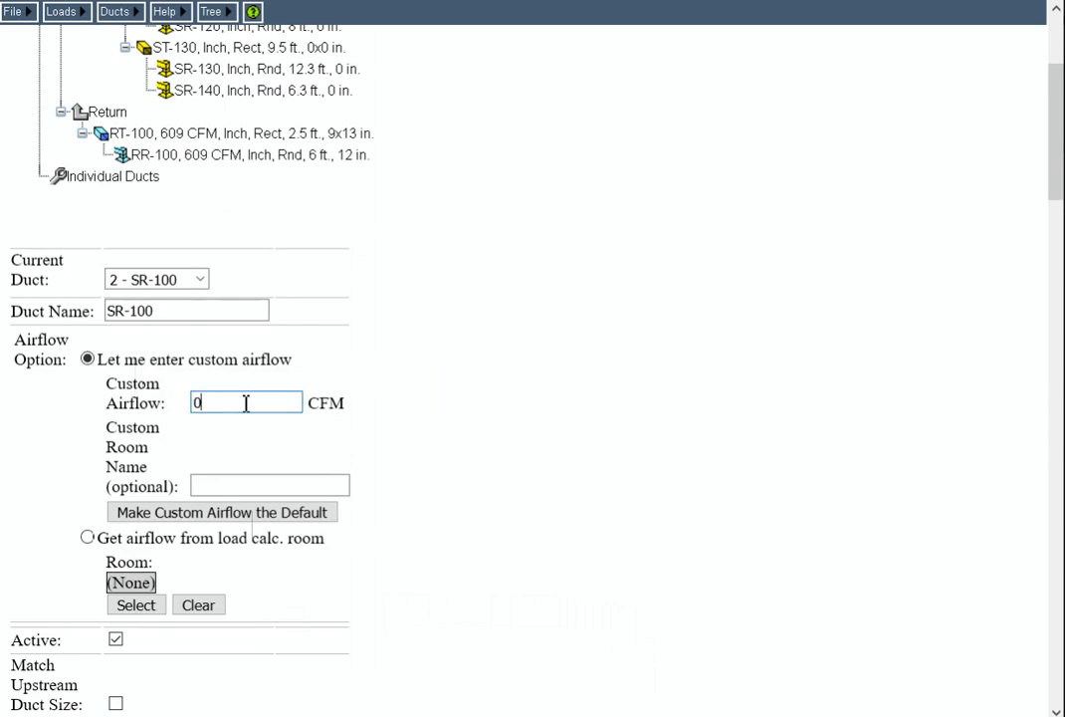
pyautogui.press('BackSpace')
pyautogui.write('139')
pyautogui.click(255, 485)
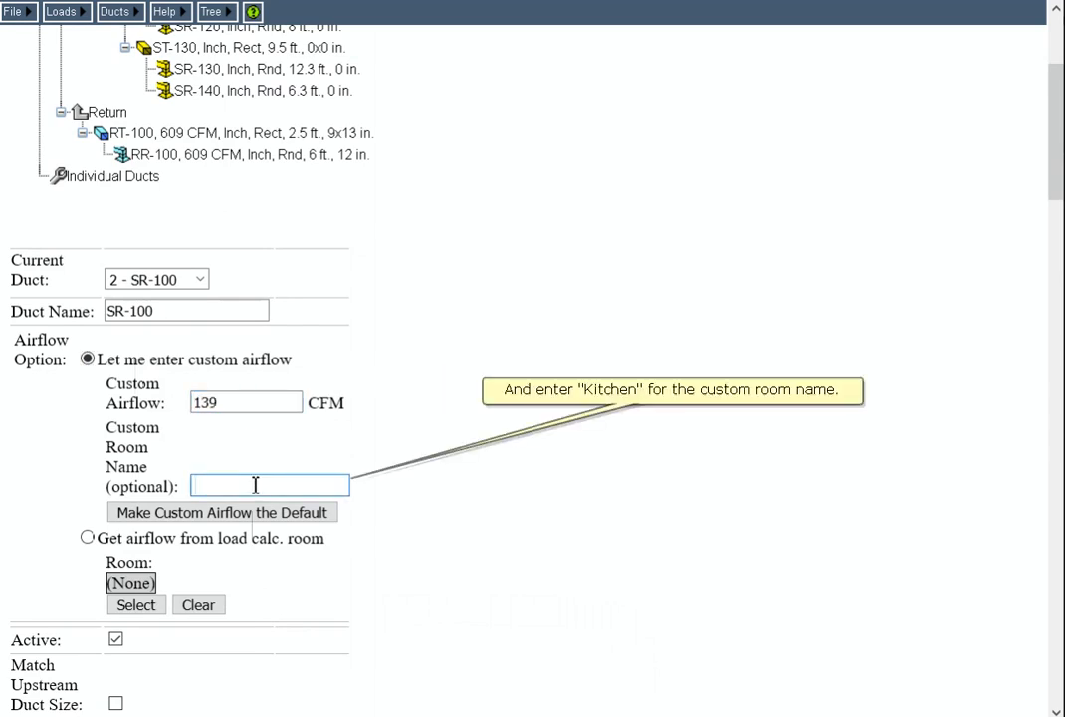
pyautogui.write('Kitchen')
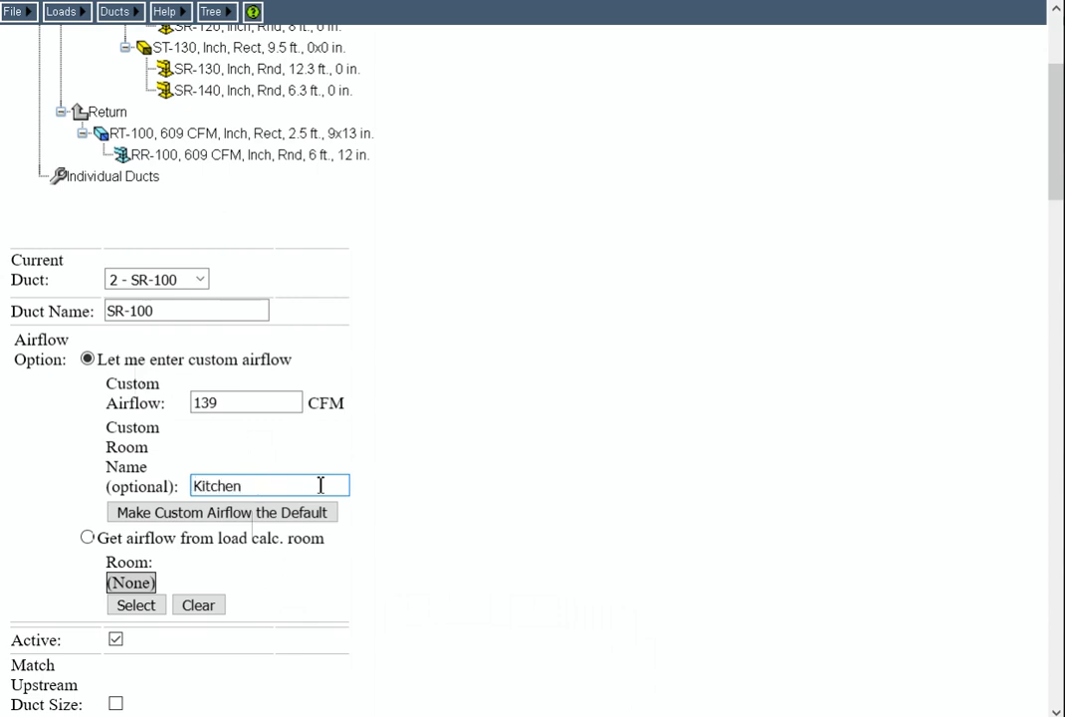
pyautogui.scroll(3, 459, 485)
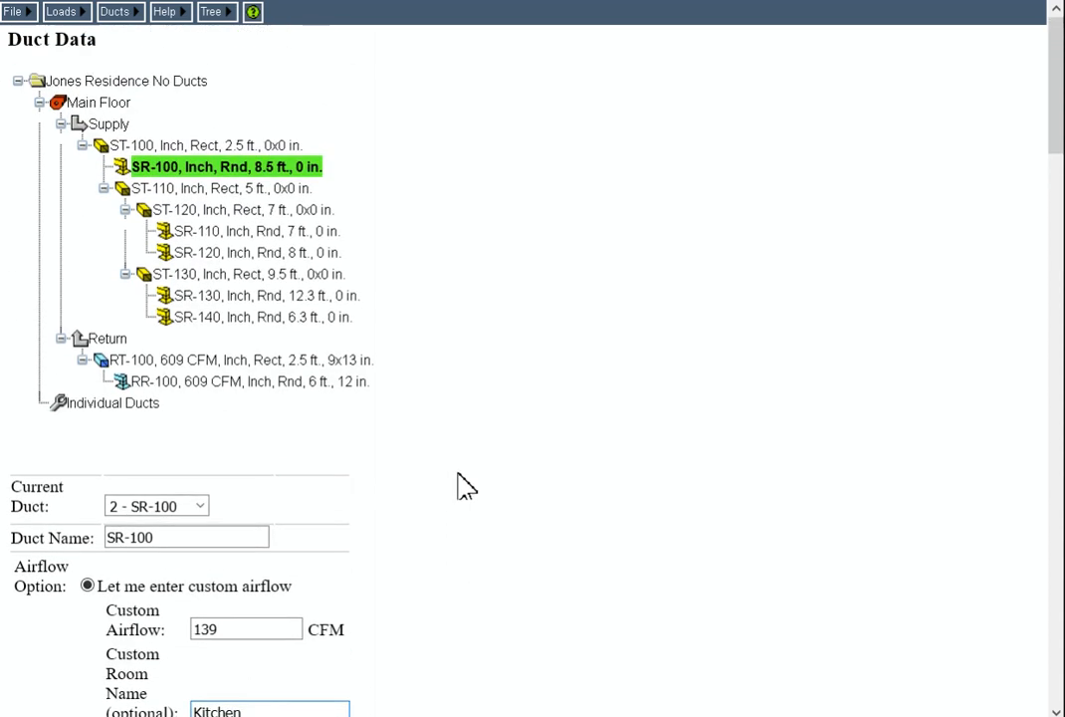
# Give supply runout SR-110 a custom airflow of 146 CFM with the custom room name Living Room.
pyautogui.click(214, 232)
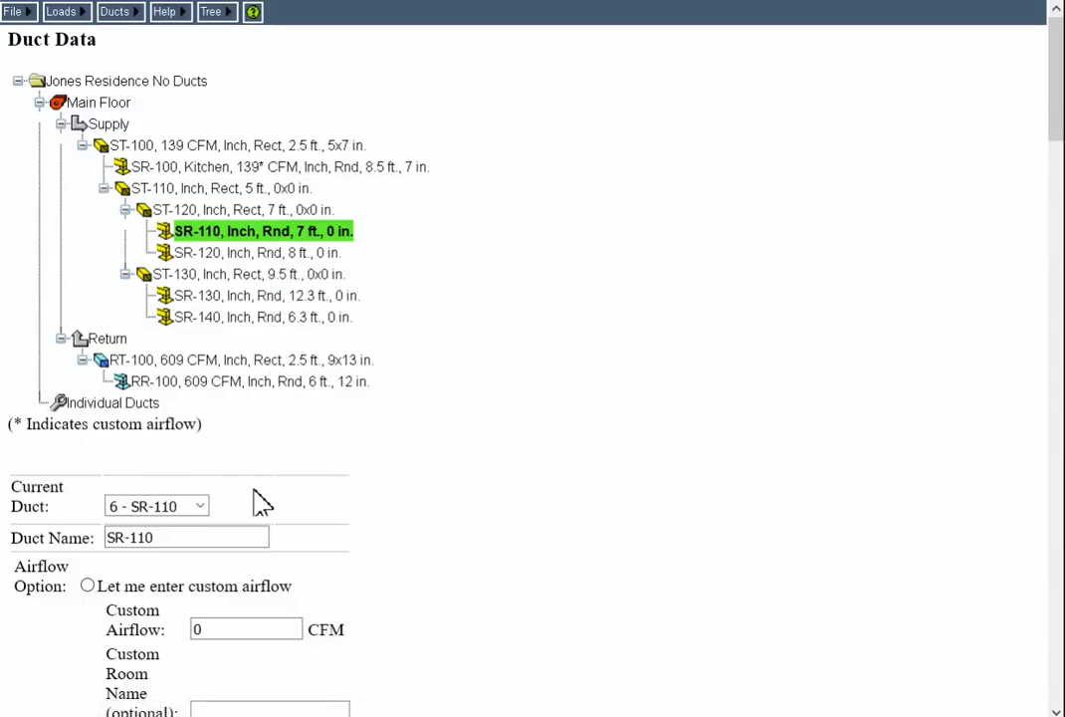
pyautogui.scroll(-3, 261, 499)
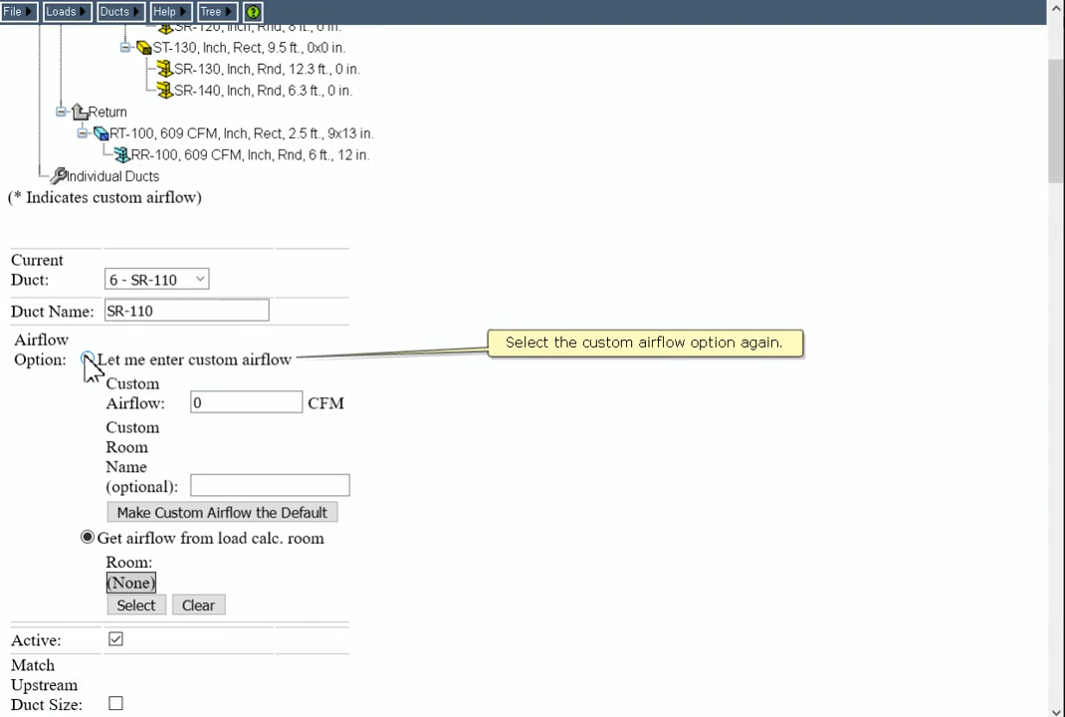
pyautogui.click(88, 359)
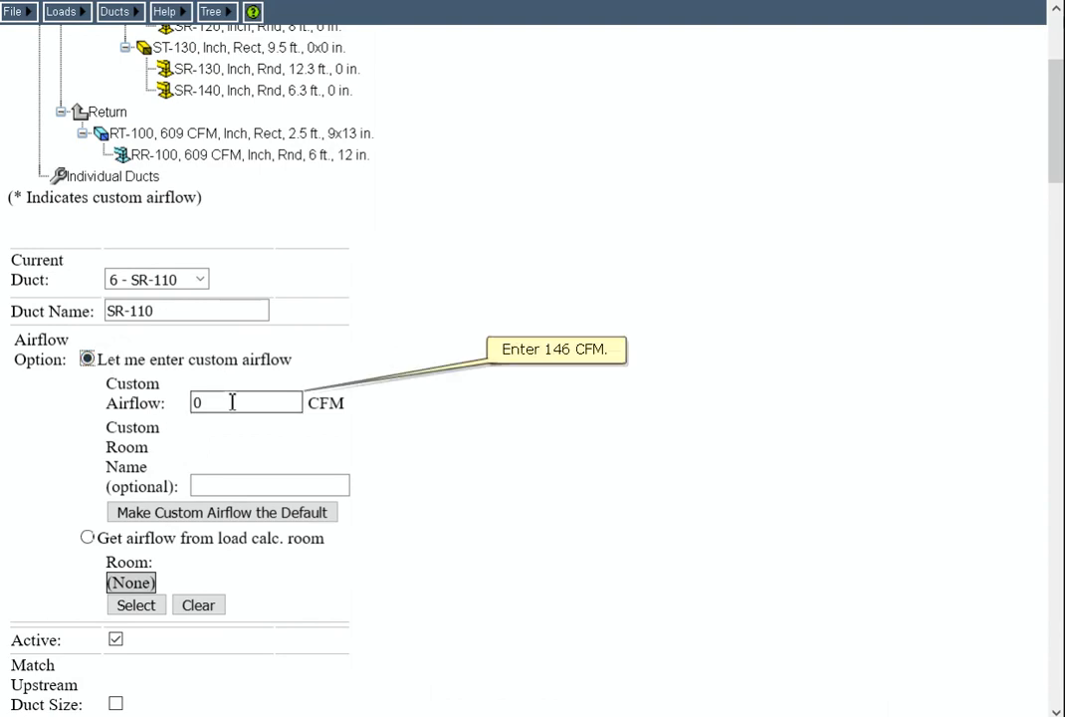
pyautogui.click(232, 401)
pyautogui.write('146')
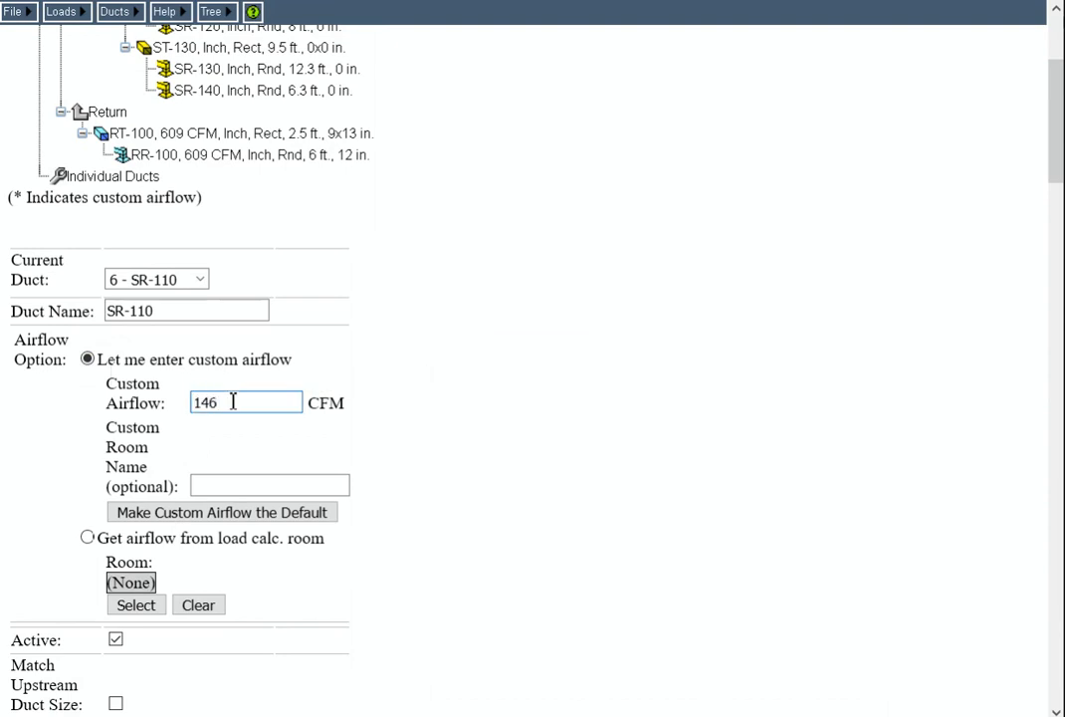
pyautogui.click(266, 484)
pyautogui.write('Living Room')
pyautogui.scroll(2, 474, 388)
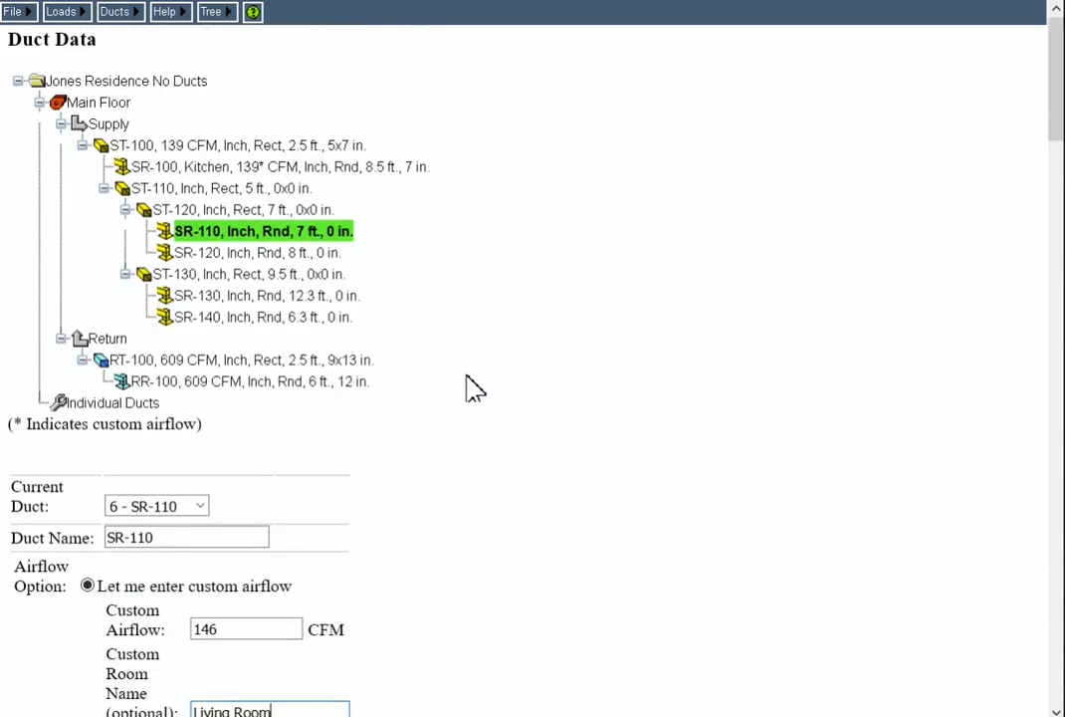
# Give supply runout SR-120 a custom airflow of 146 CFM with the custom room name Living Room.
pyautogui.click(268, 257)
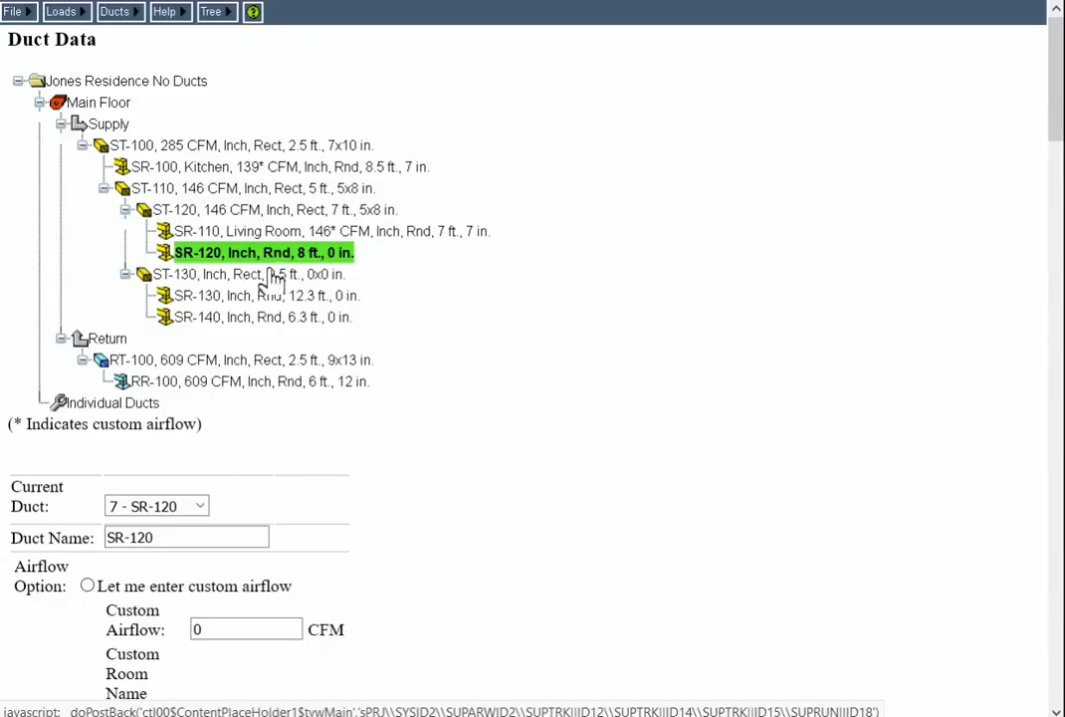
pyautogui.scroll(-3, 269, 269)
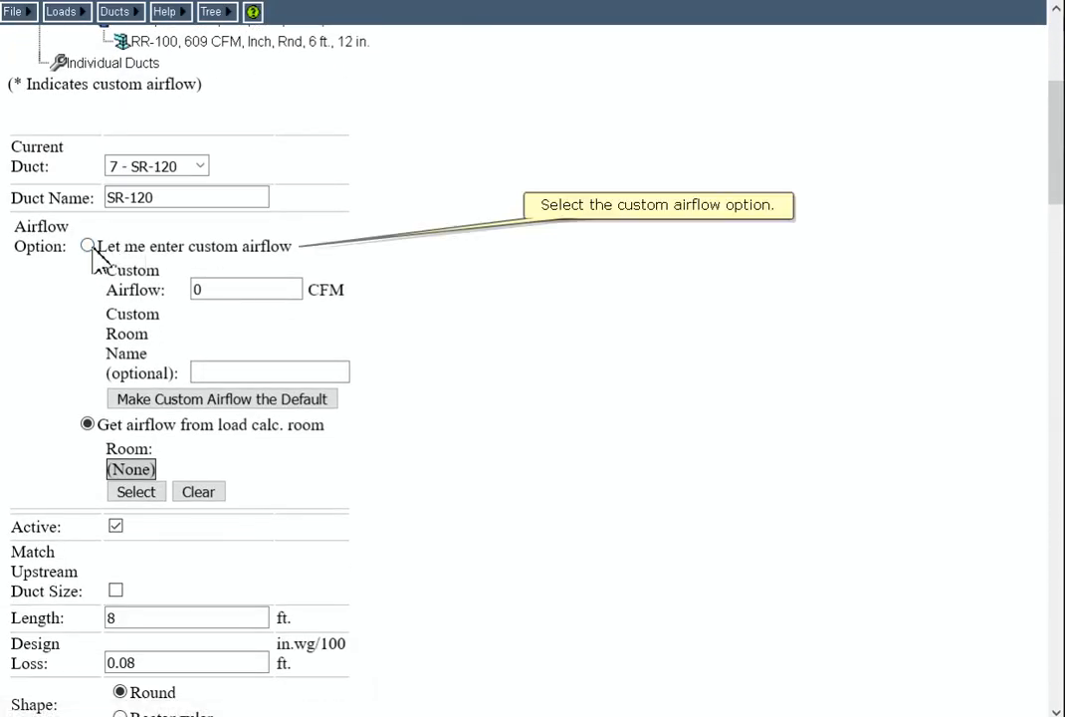
pyautogui.click(89, 246)
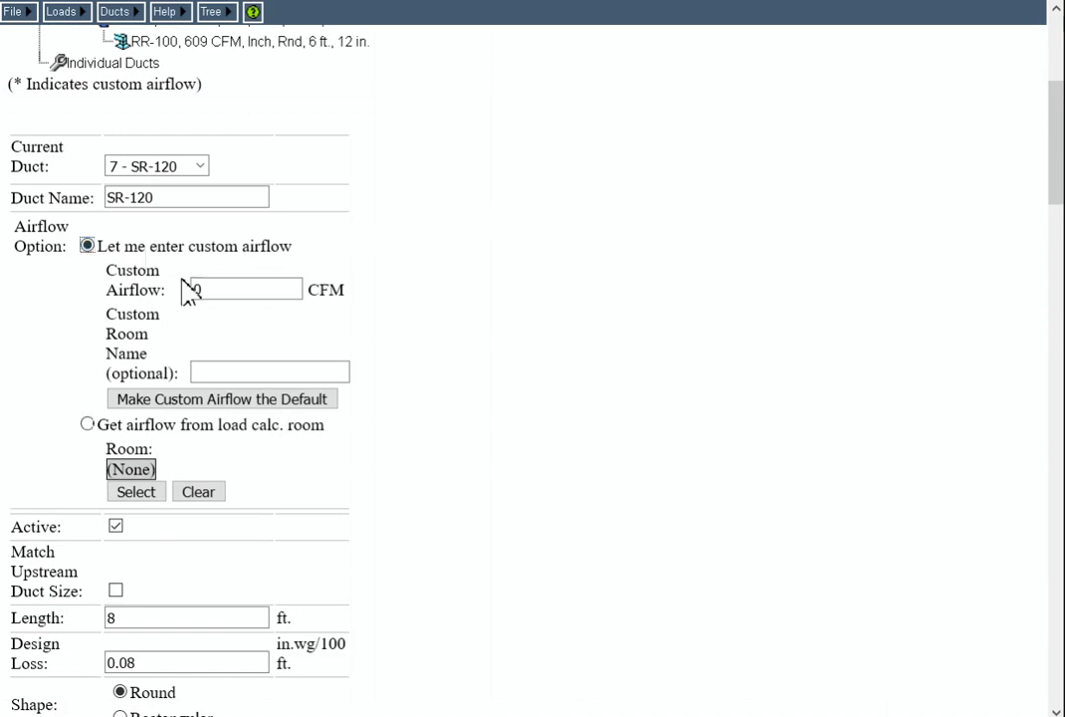
pyautogui.doubleClick(266, 291)
pyautogui.write('146')
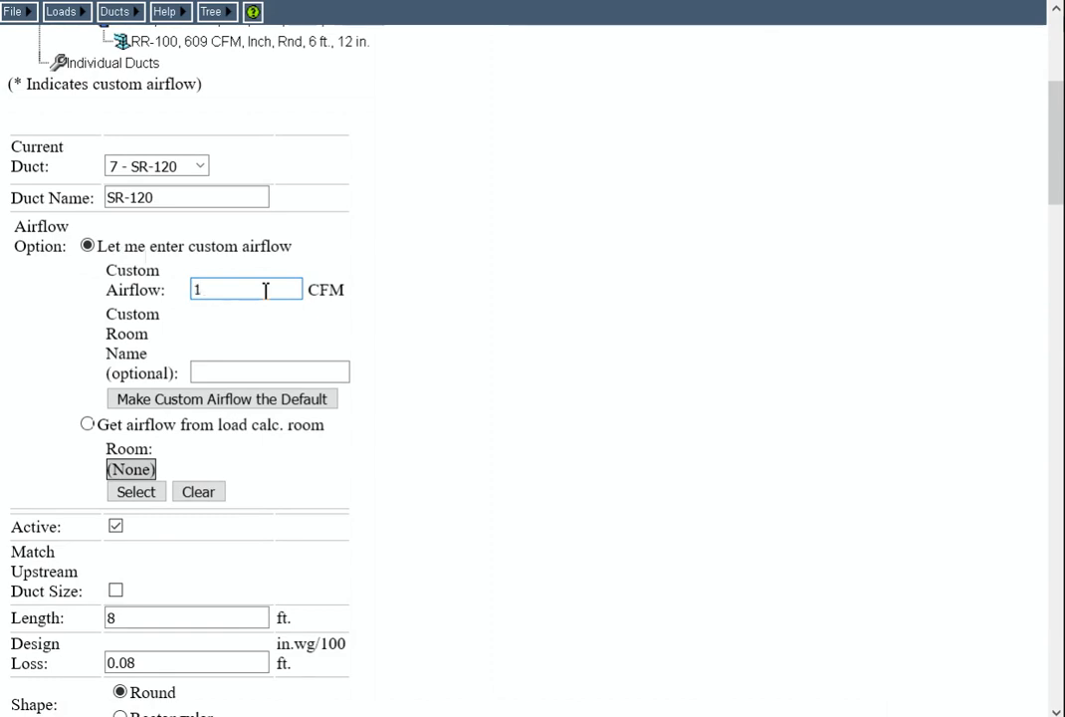
pyautogui.click(286, 370)
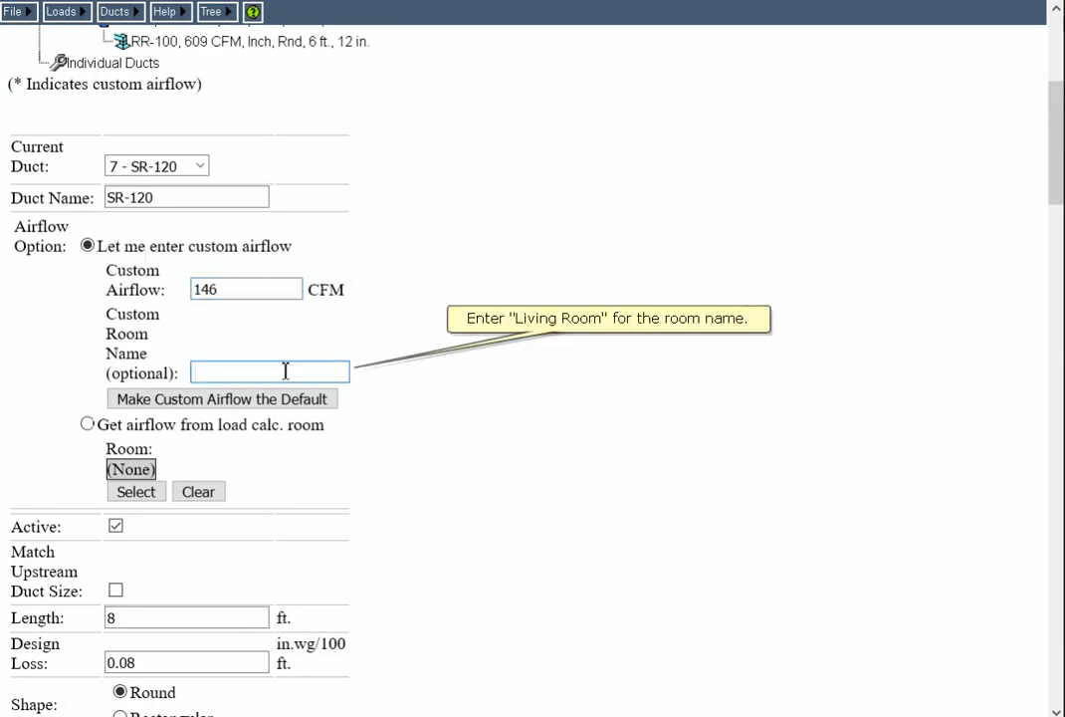
pyautogui.write('Living Room')
pyautogui.scroll(5, 368, 345)
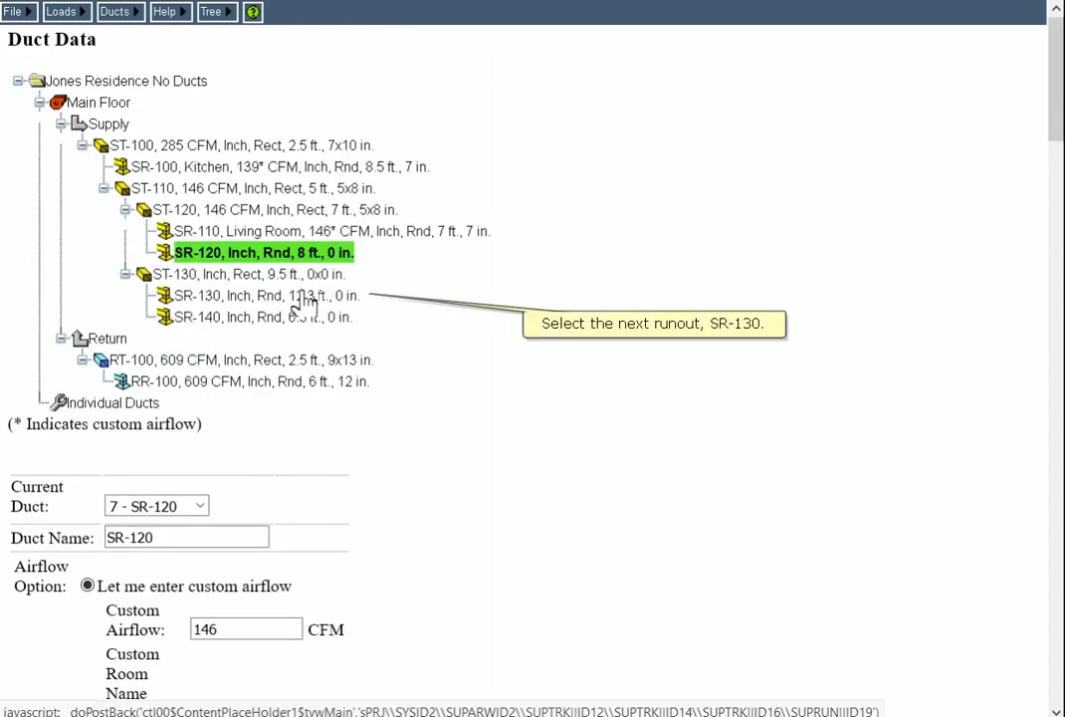
# Give supply runout SR-130 a custom airflow of 89 CFM with the custom room name Bedroom.
pyautogui.click(299, 297)
pyautogui.scroll(-2, 302, 303)
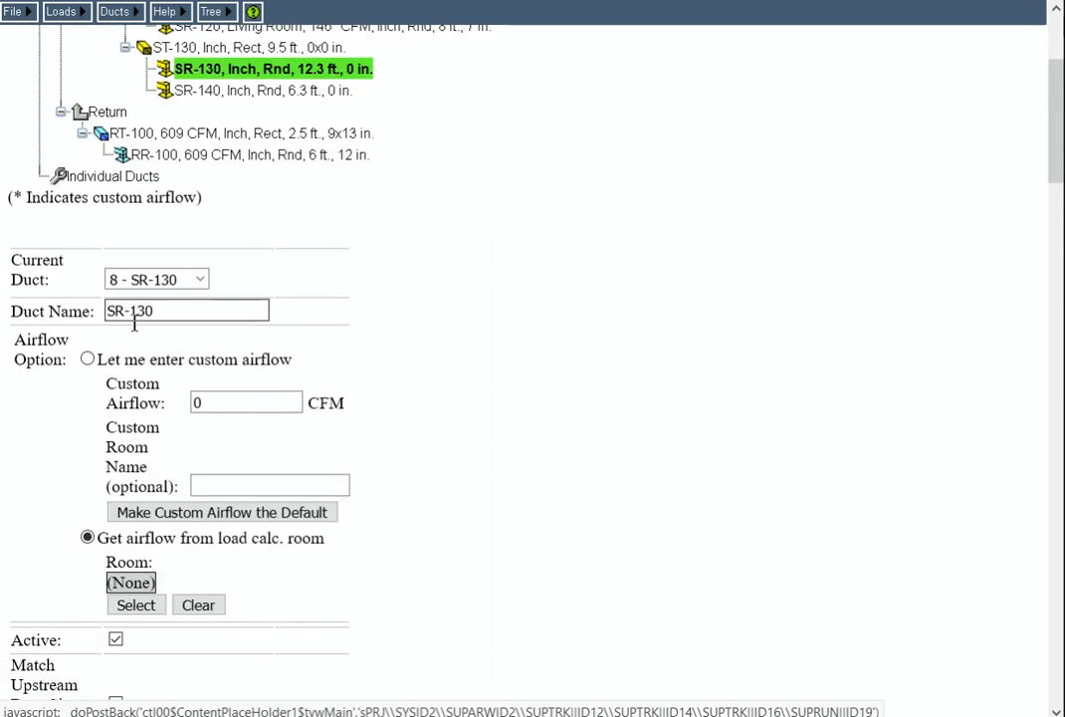
pyautogui.click(89, 360)
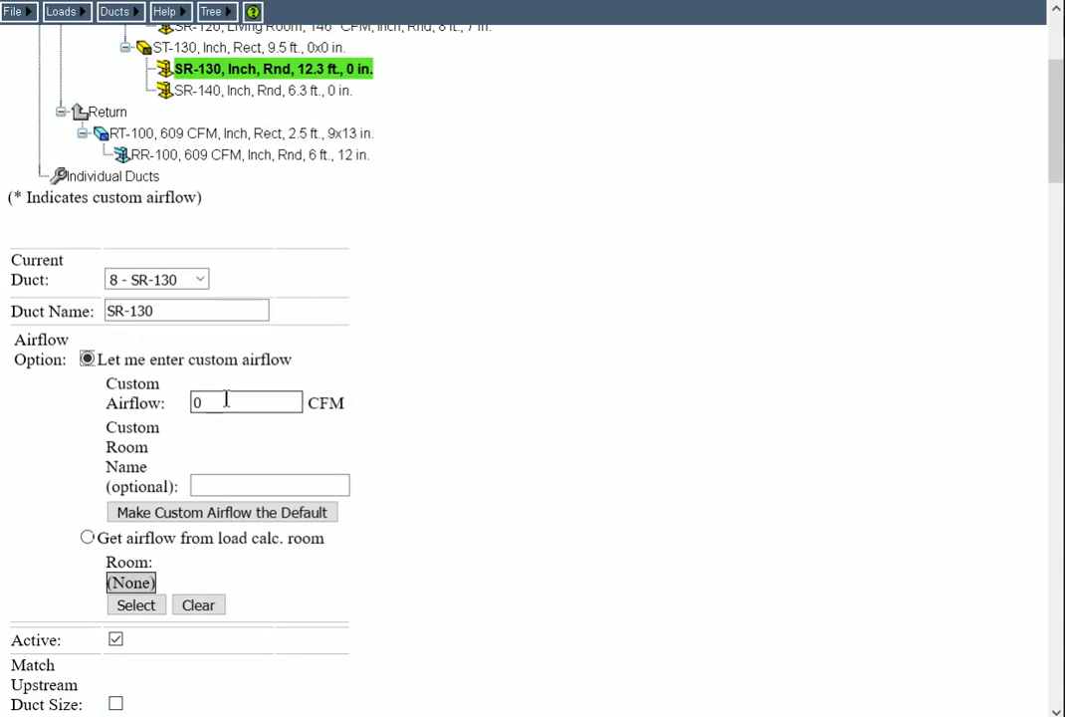
pyautogui.write('89')
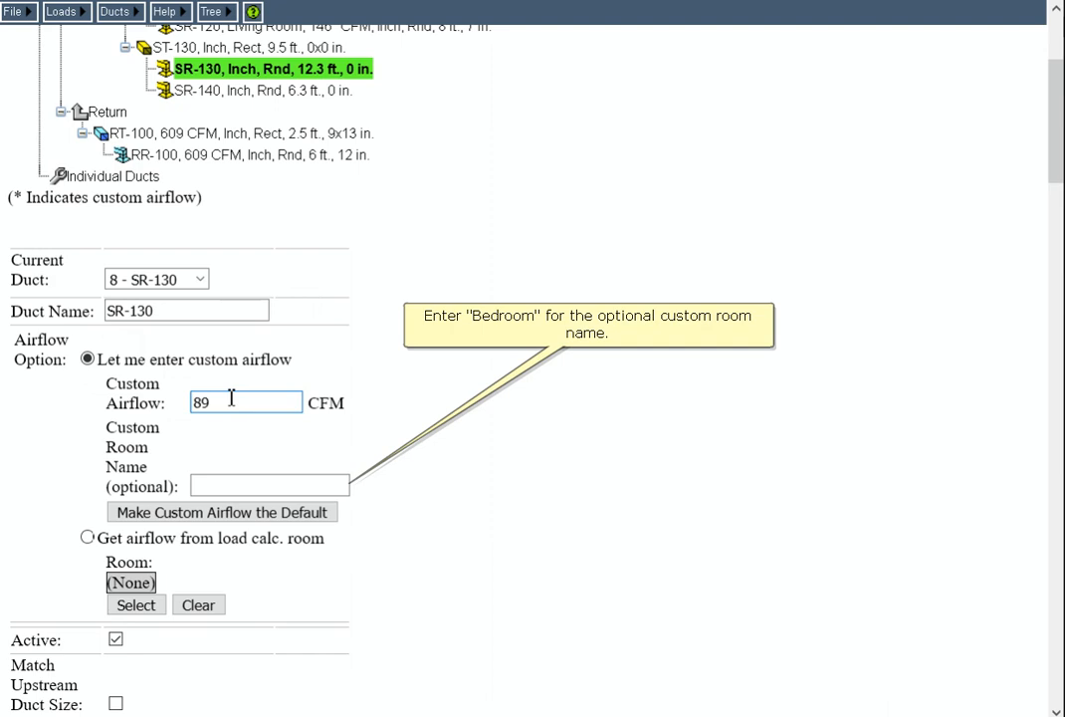
pyautogui.press('Tab')
pyautogui.write('Bedroom')
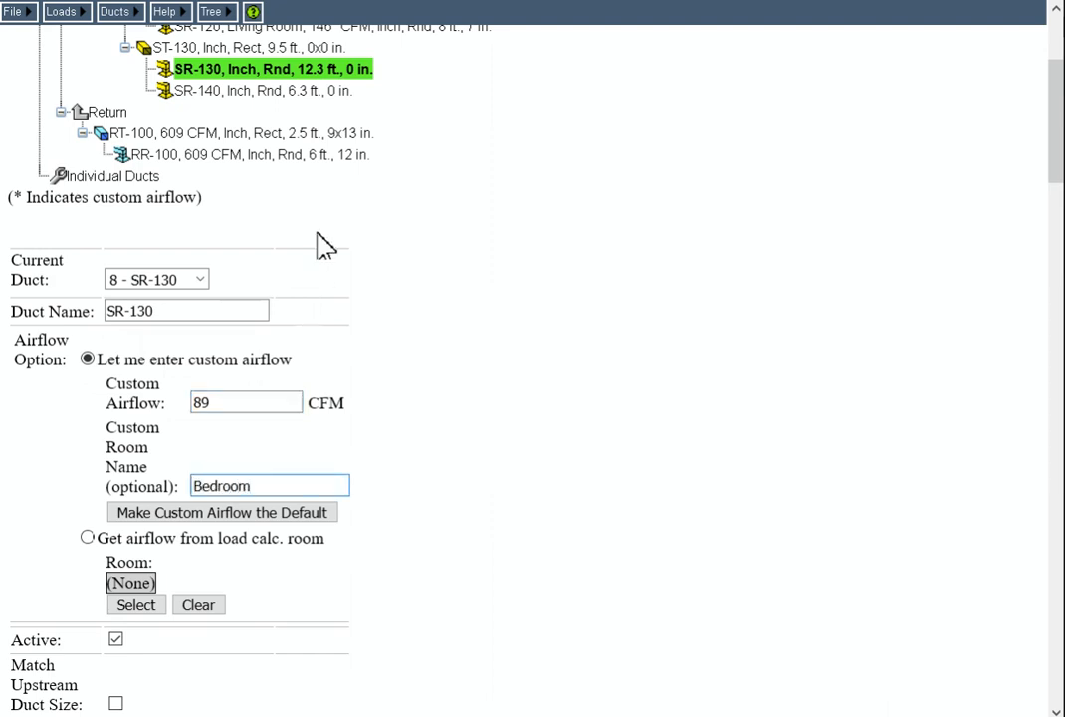
# Give supply runout SR-140 a custom airflow of 89 CFM with the custom room name Bedroom.
pyautogui.click(292, 92)
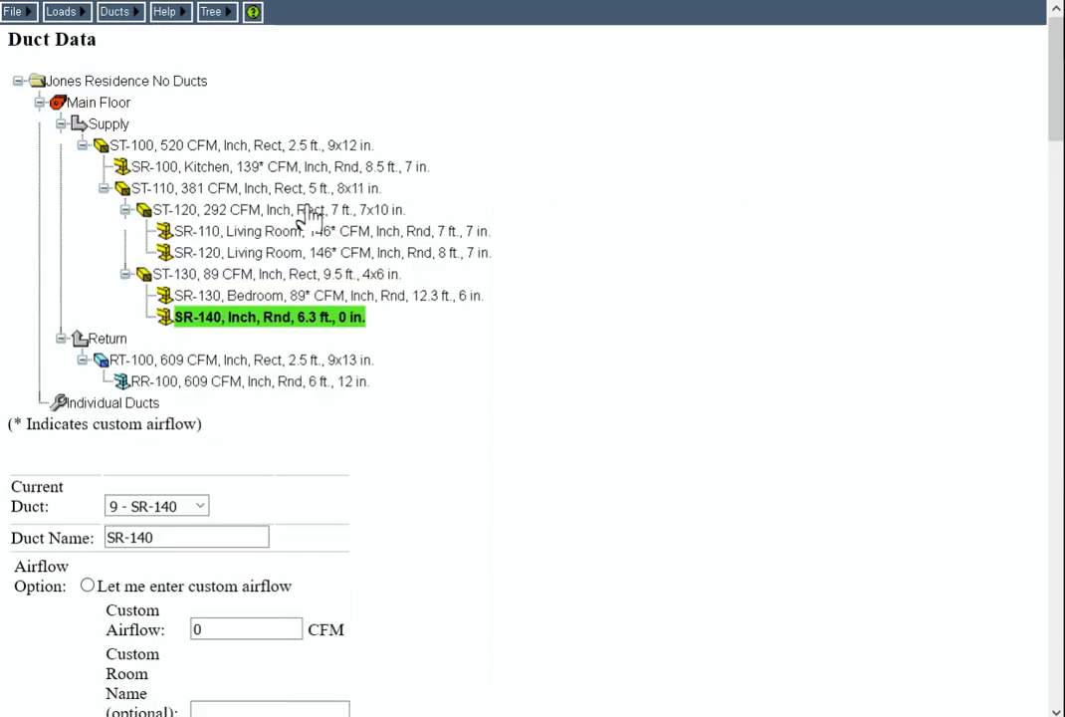
pyautogui.scroll(-5, 541, 281)
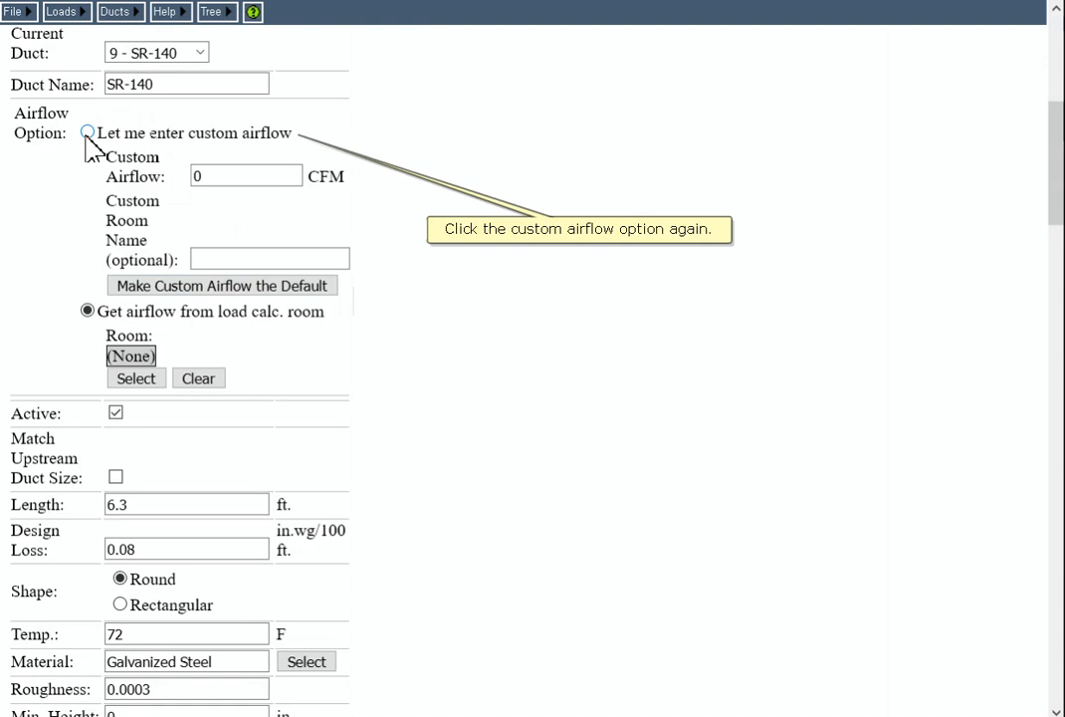
pyautogui.click(88, 133)
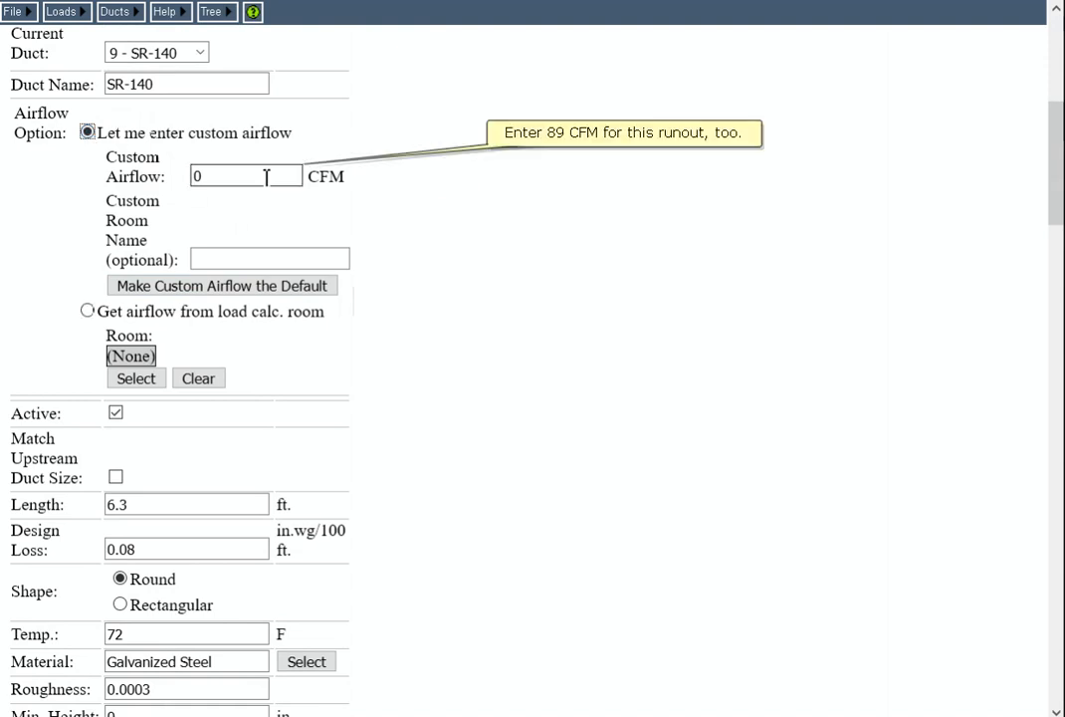
pyautogui.click(266, 177)
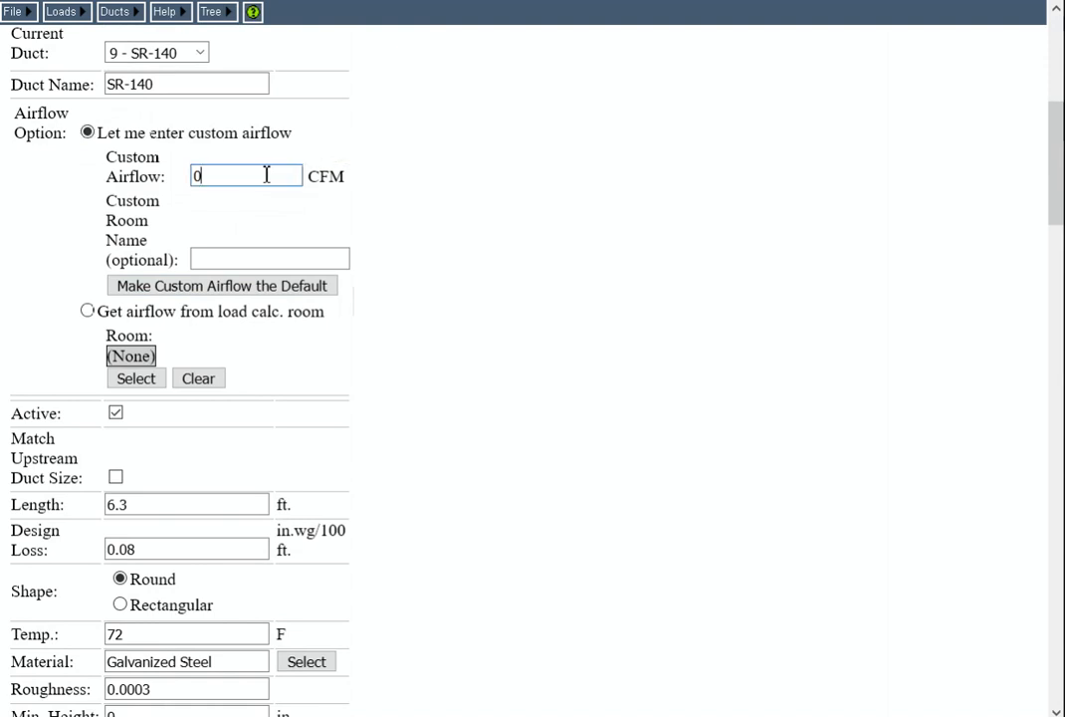
pyautogui.write('89')
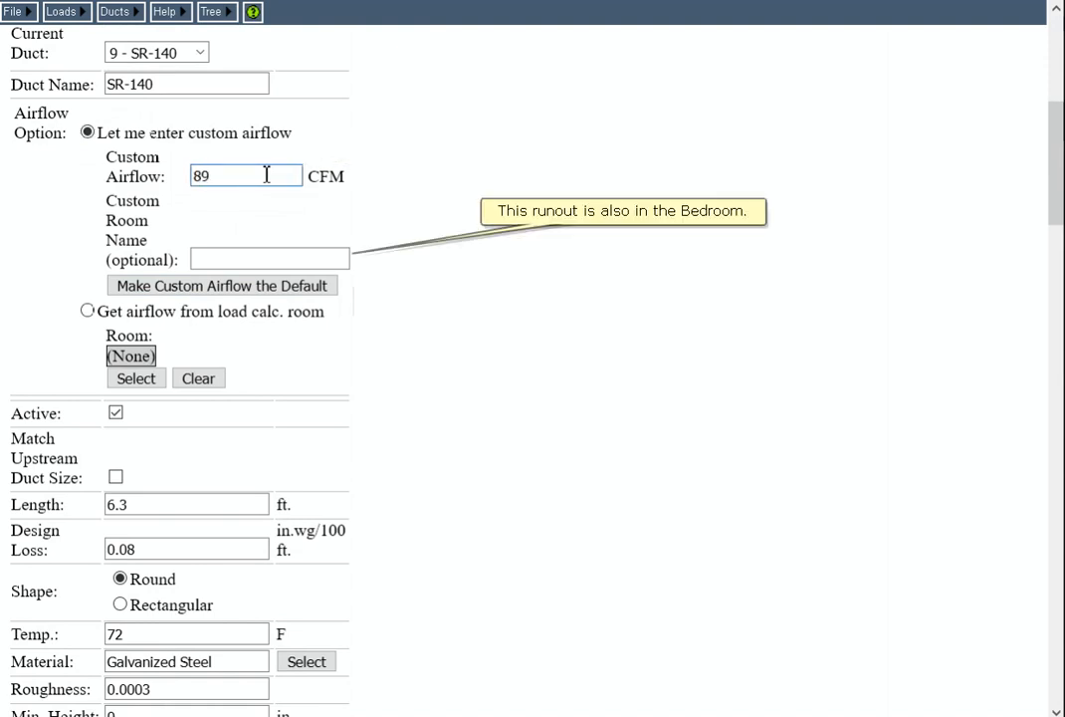
pyautogui.press('Tab')
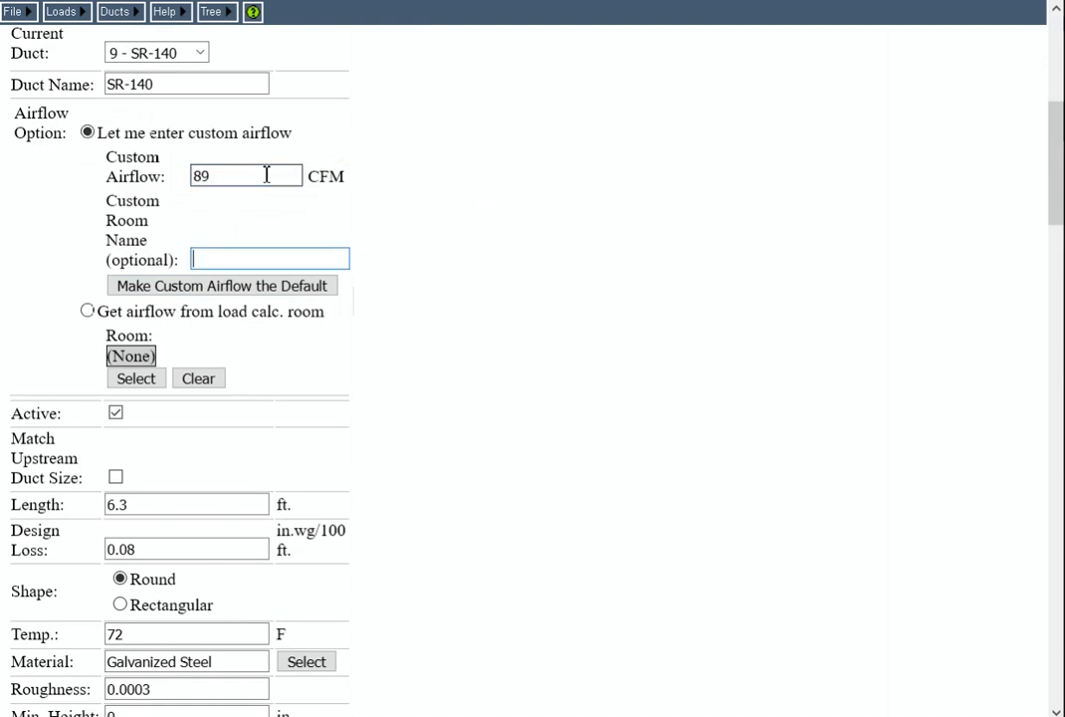
pyautogui.write('Bedroom')
# Give return runout RR-100 a custom airflow of 609 CFM with the custom room name "Living Room, Kitchen, Bedroom".
pyautogui.scroll(1, 273, 186)
pyautogui.scroll(2, 269, 177)
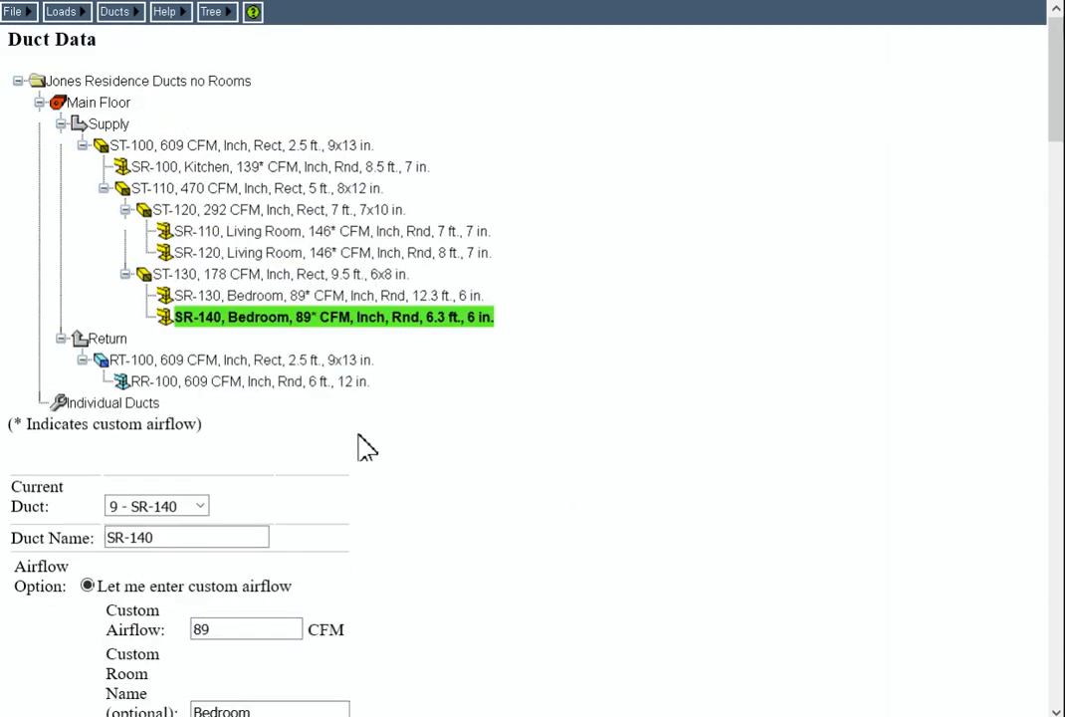
pyautogui.click(284, 384)
pyautogui.scroll(-2, 289, 402)
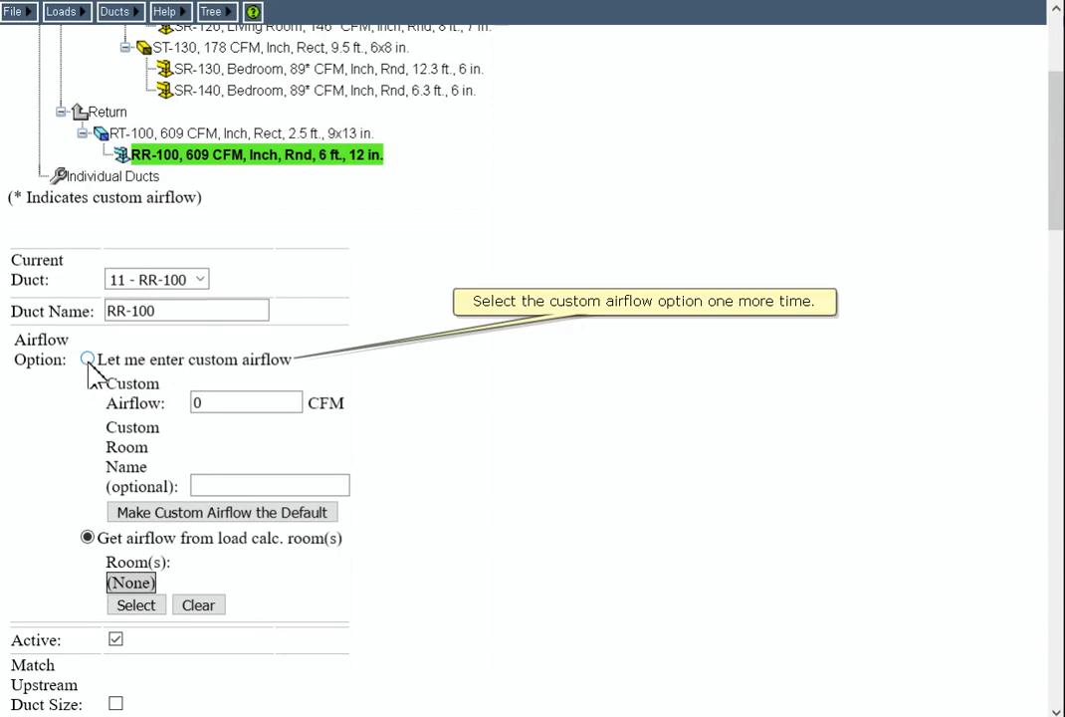
pyautogui.click(89, 360)
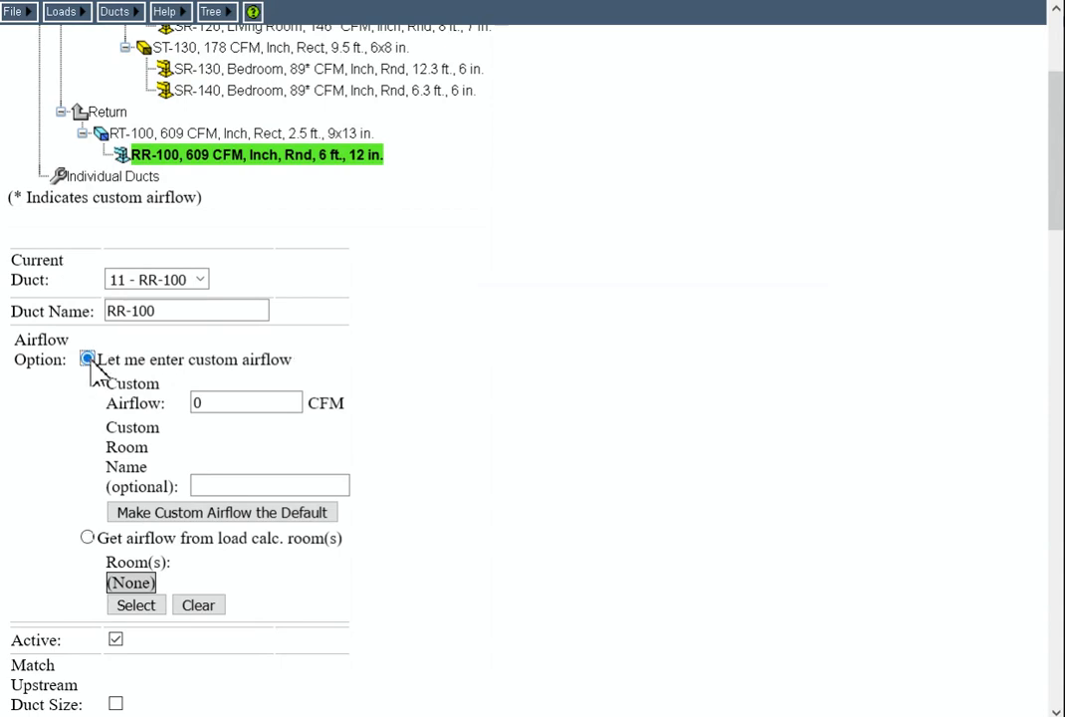
pyautogui.click(250, 404)
pyautogui.press('BackSpace')
pyautogui.write('609')
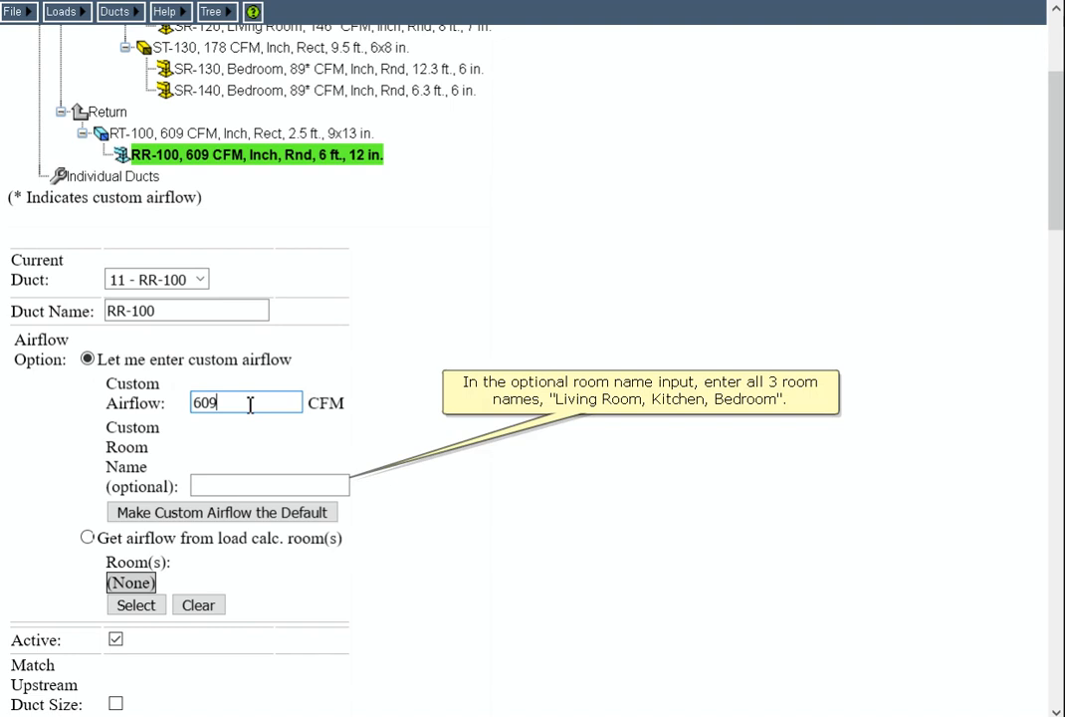
pyautogui.press('Tab')
pyautogui.write('Living Room, Kitche')
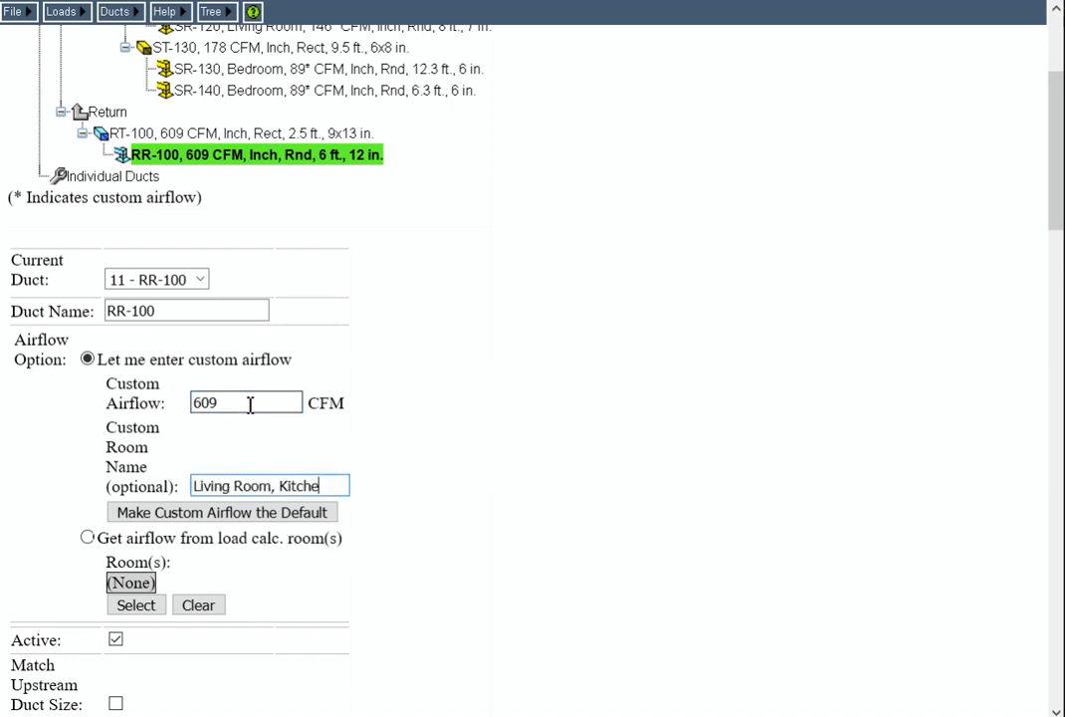
pyautogui.write('n, Bedroom')
pyautogui.press('Tab')
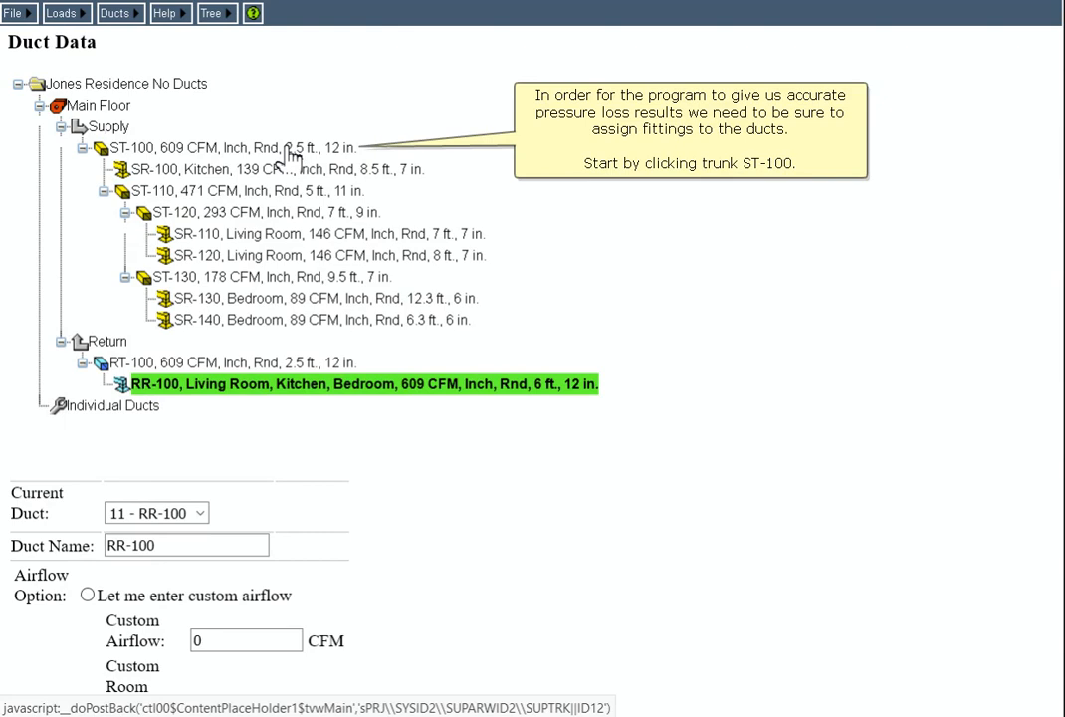
# Assign fitting 1-C, the rectangular abrupt takeoff at 90 degrees from Group 1, to supply trunk ST-100.
pyautogui.click(288, 153)
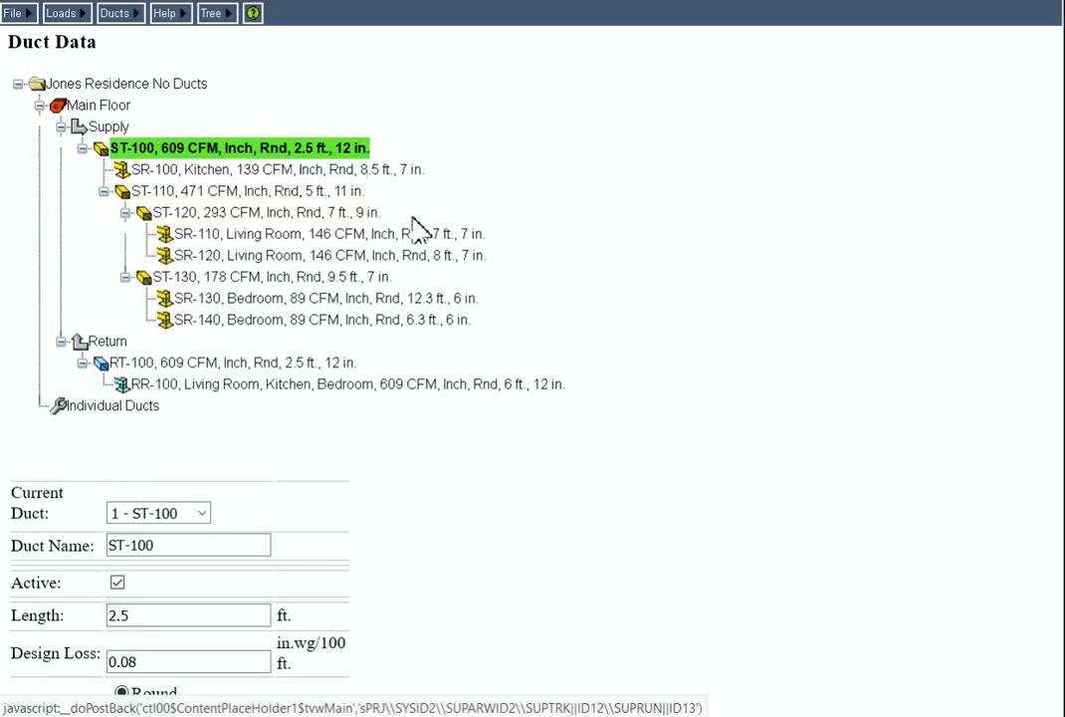
pyautogui.scroll(-7, 478, 279)
pyautogui.scroll(-3, 448, 318)
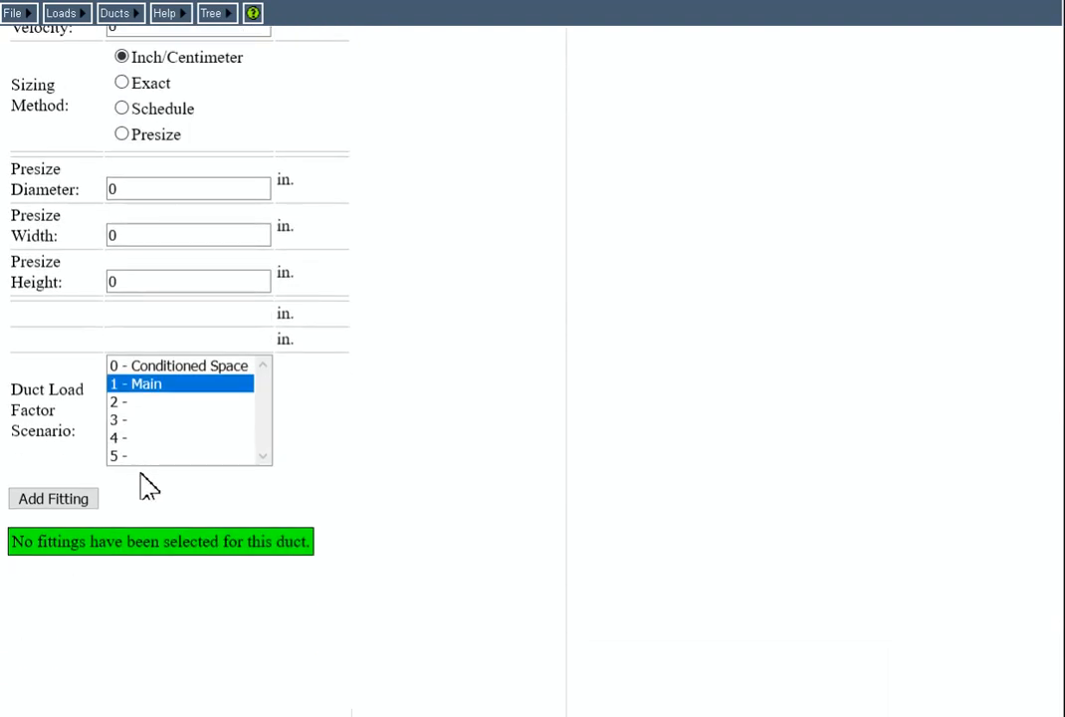
pyautogui.click(52, 499)
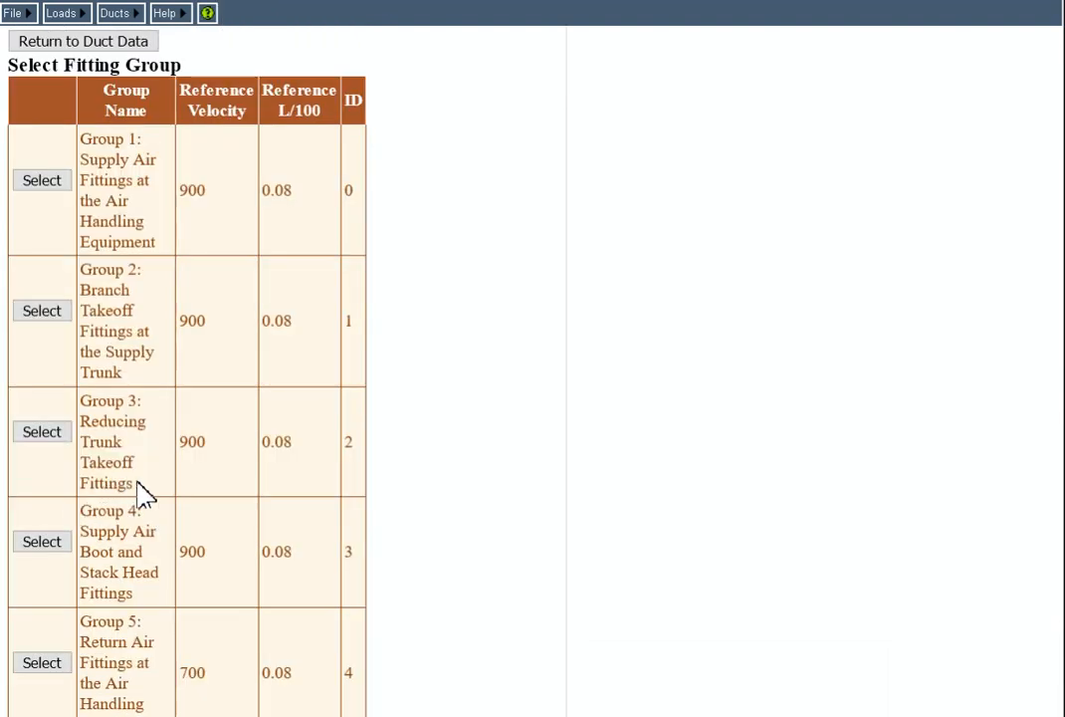
pyautogui.click(43, 177)
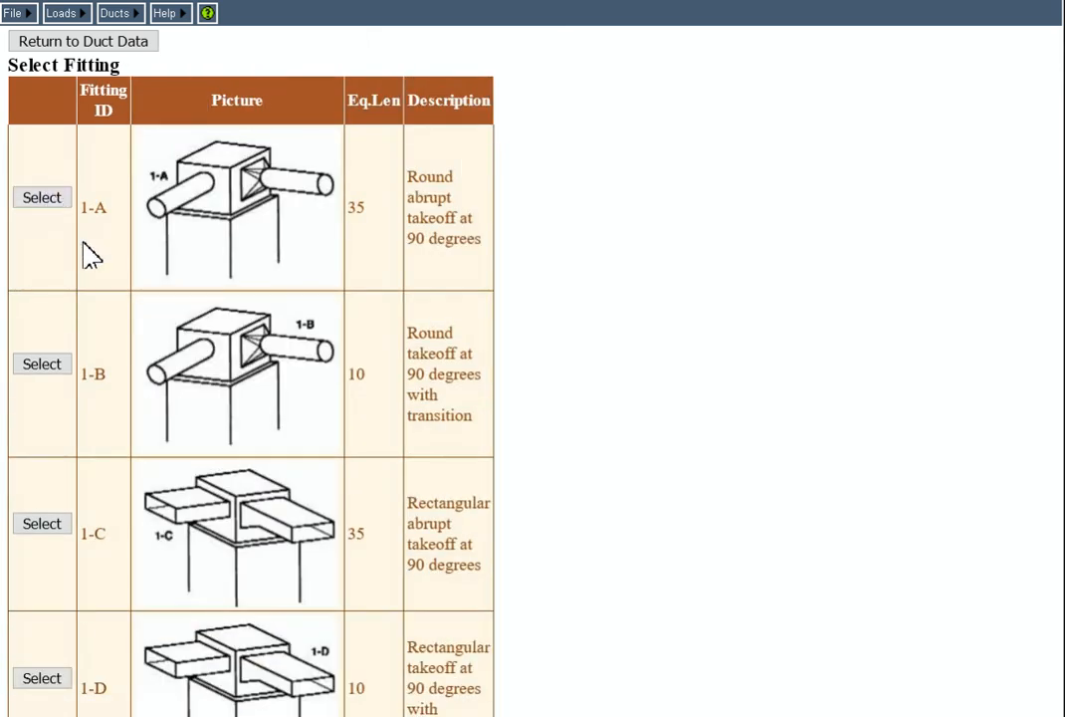
pyautogui.click(46, 531)
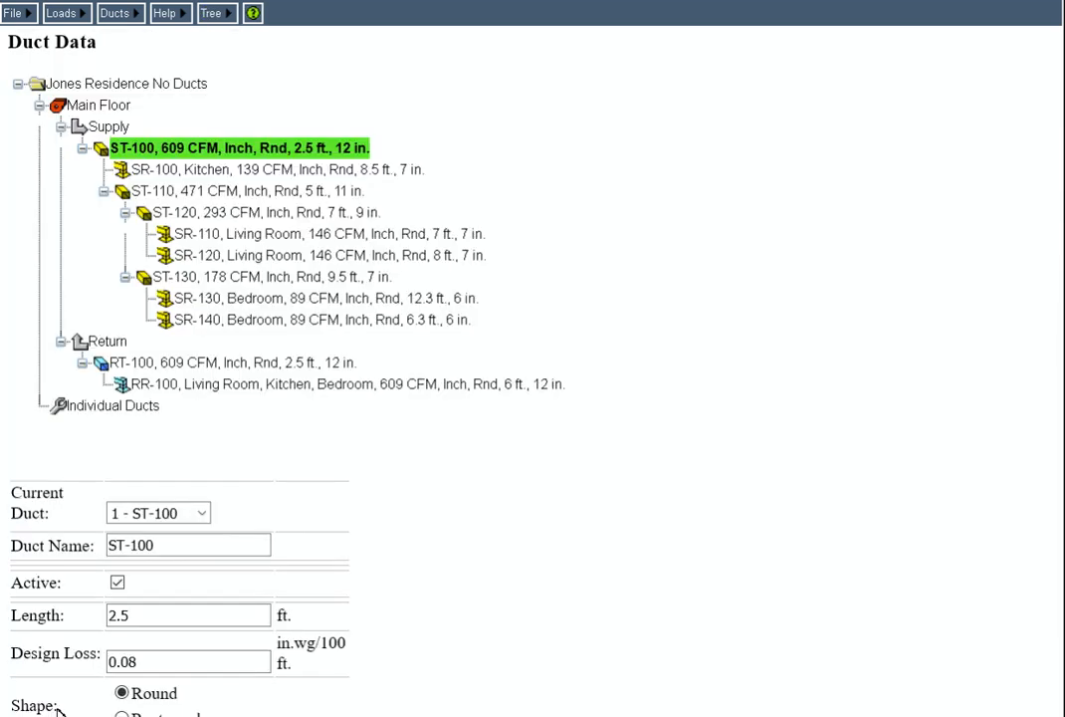
pyautogui.scroll(-15, 533, 433)
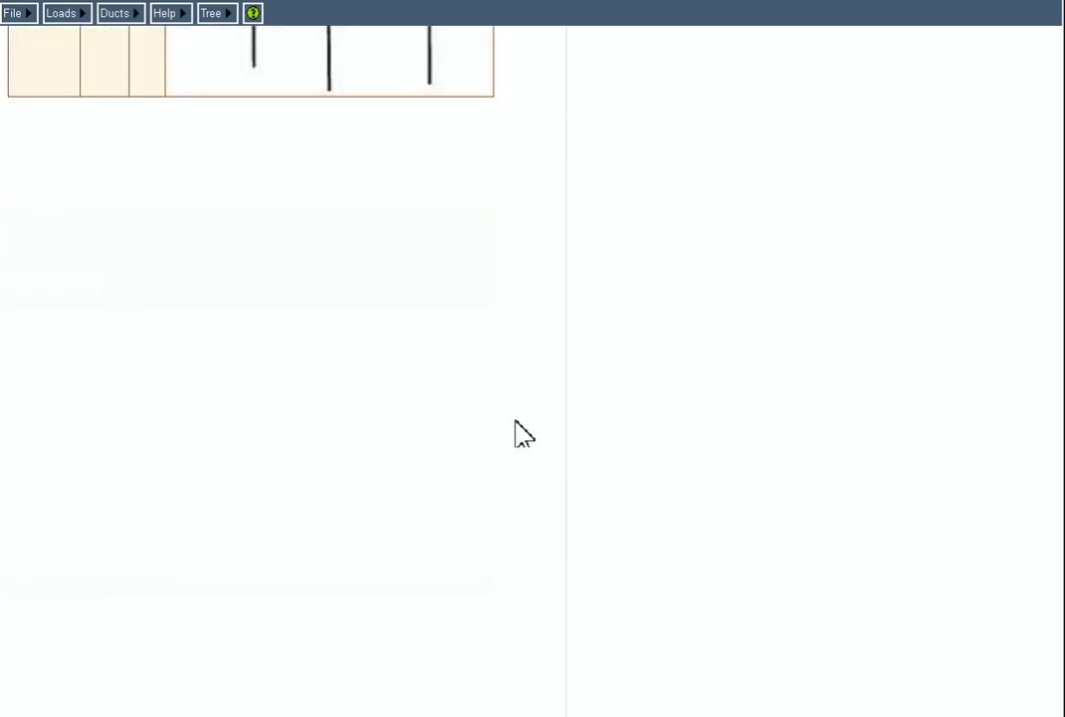
pyautogui.scroll(3, 524, 435)
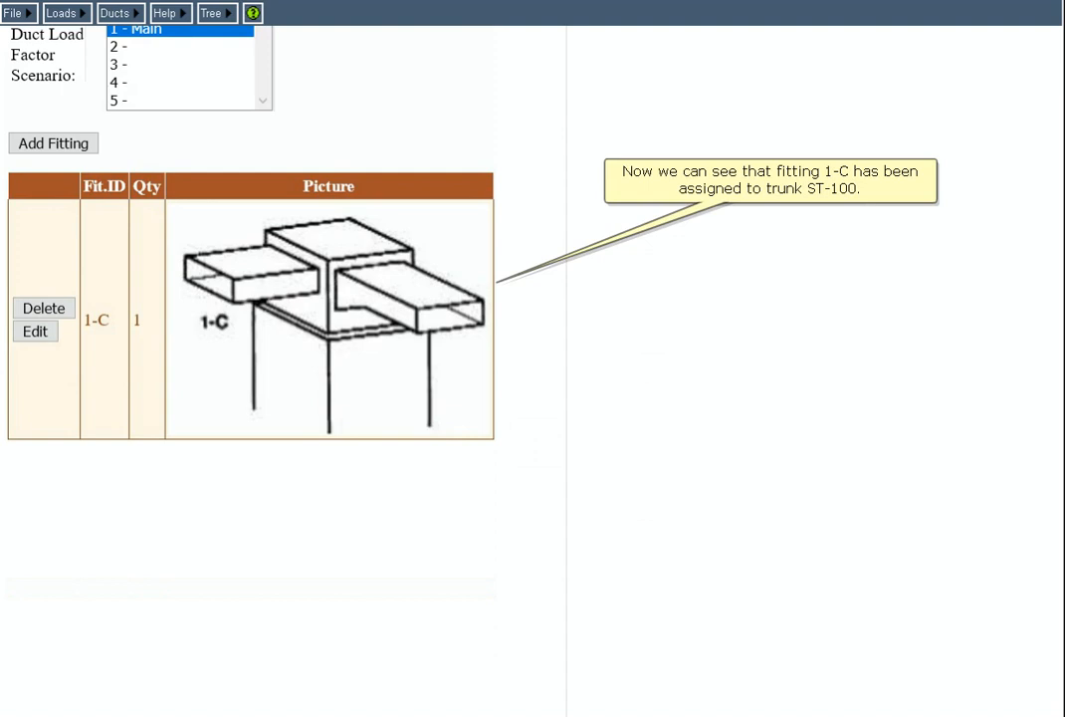
# Assign fitting 9-A1, the branch ID for a round takeoff from rectangular main in Group 9, to supply runout SR-100.
pyautogui.scroll(10, 903, 484)
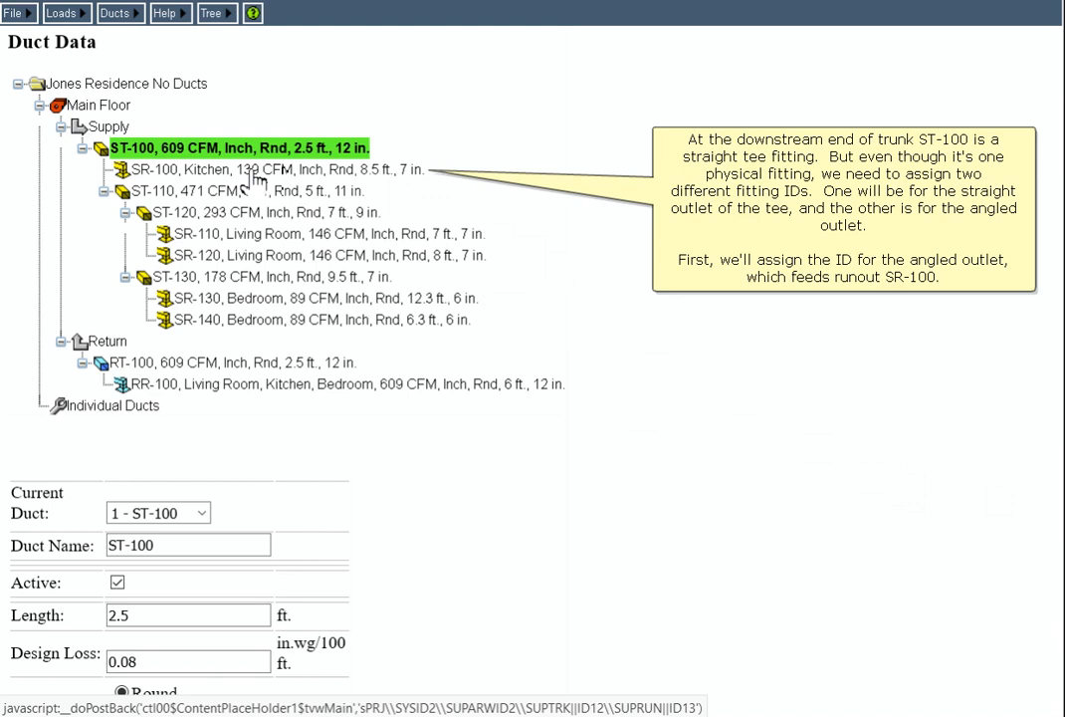
pyautogui.click(257, 172)
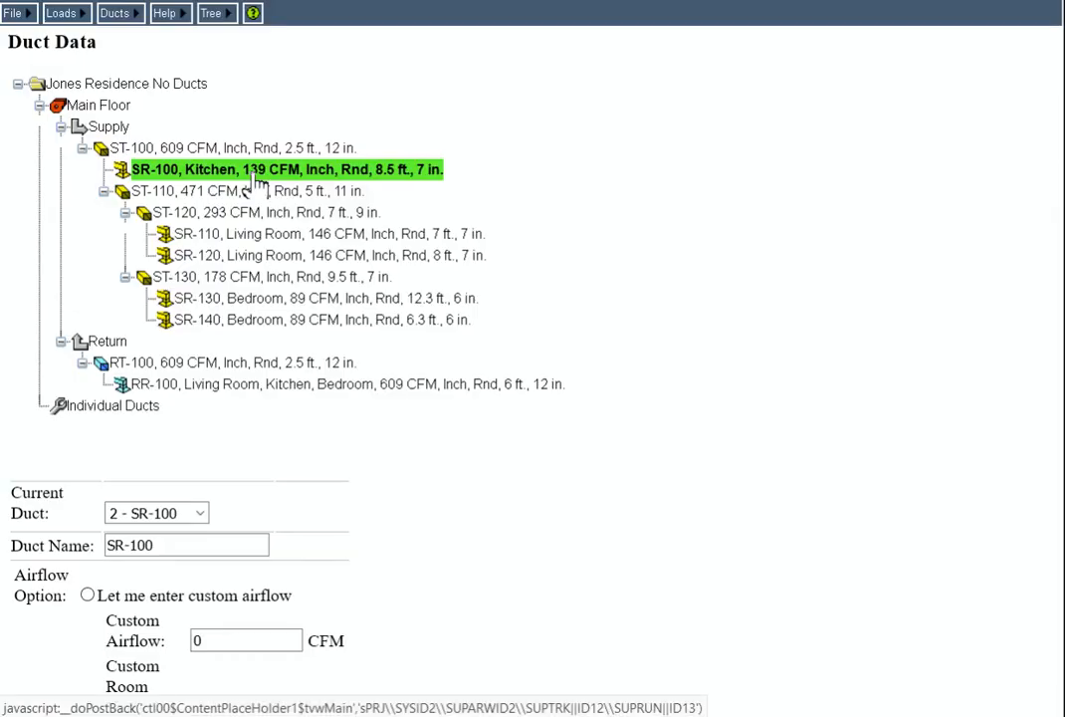
pyautogui.scroll(-5, 255, 184)
pyautogui.scroll(-15, 255, 209)
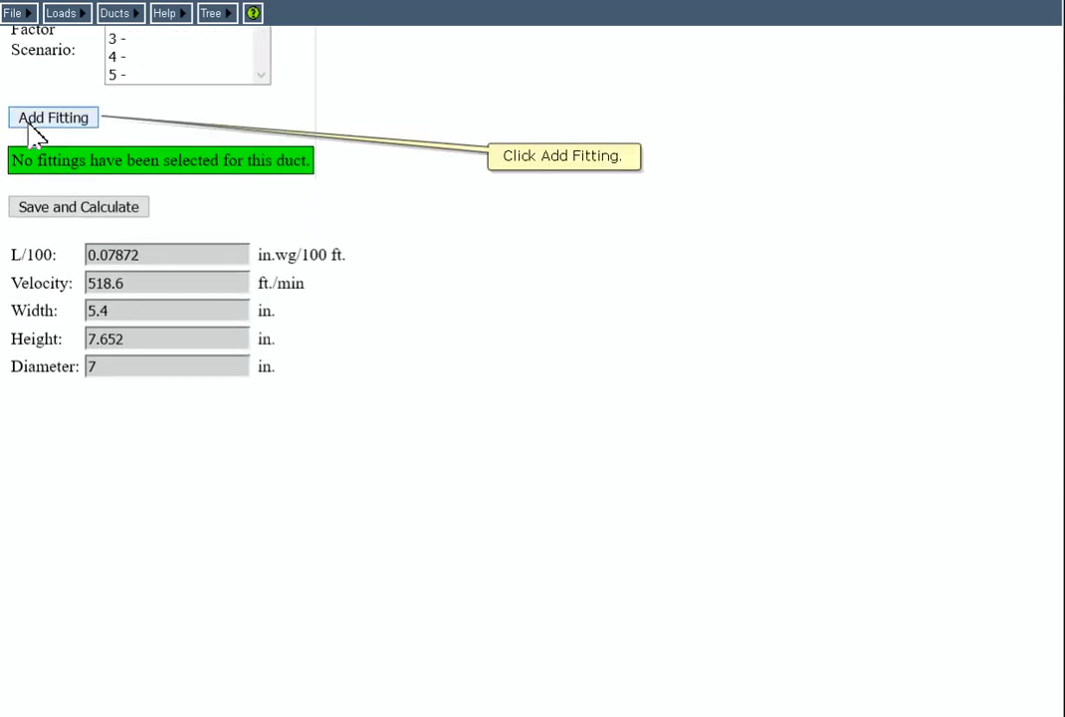
pyautogui.click(29, 124)
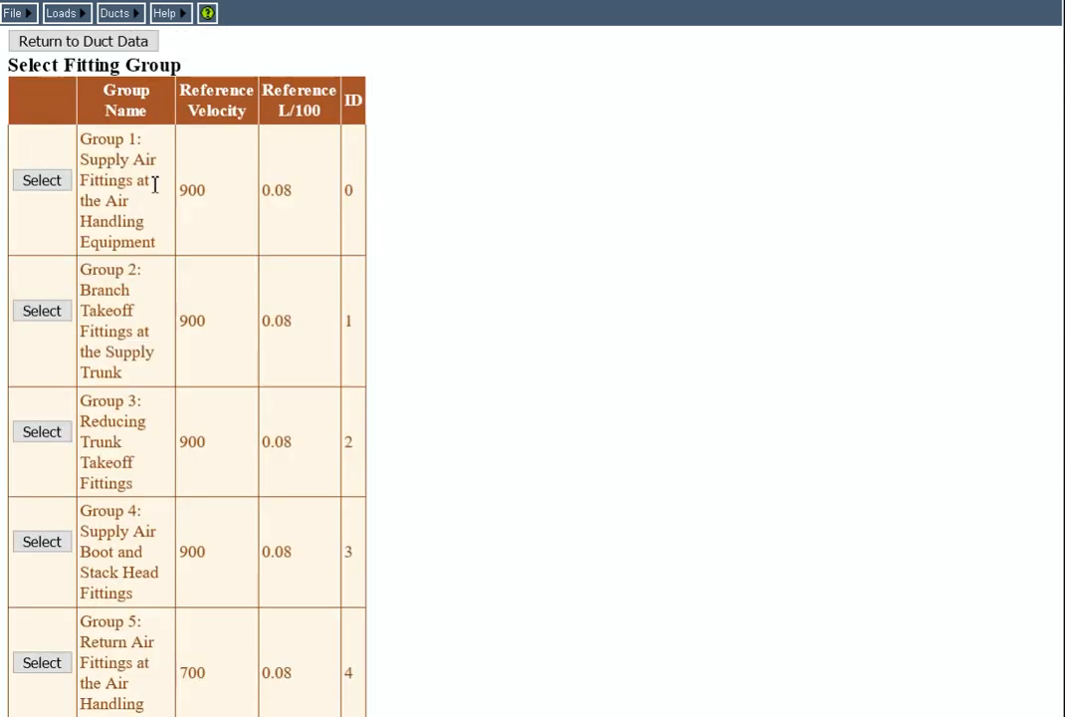
pyautogui.scroll(-10, 267, 244)
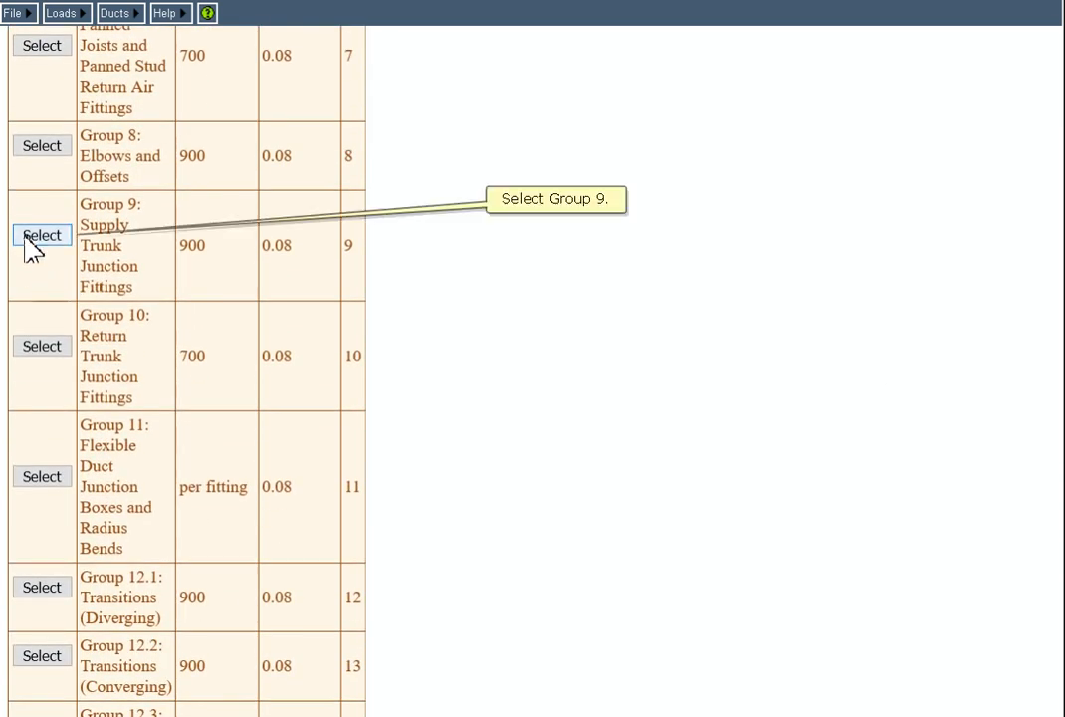
pyautogui.click(37, 237)
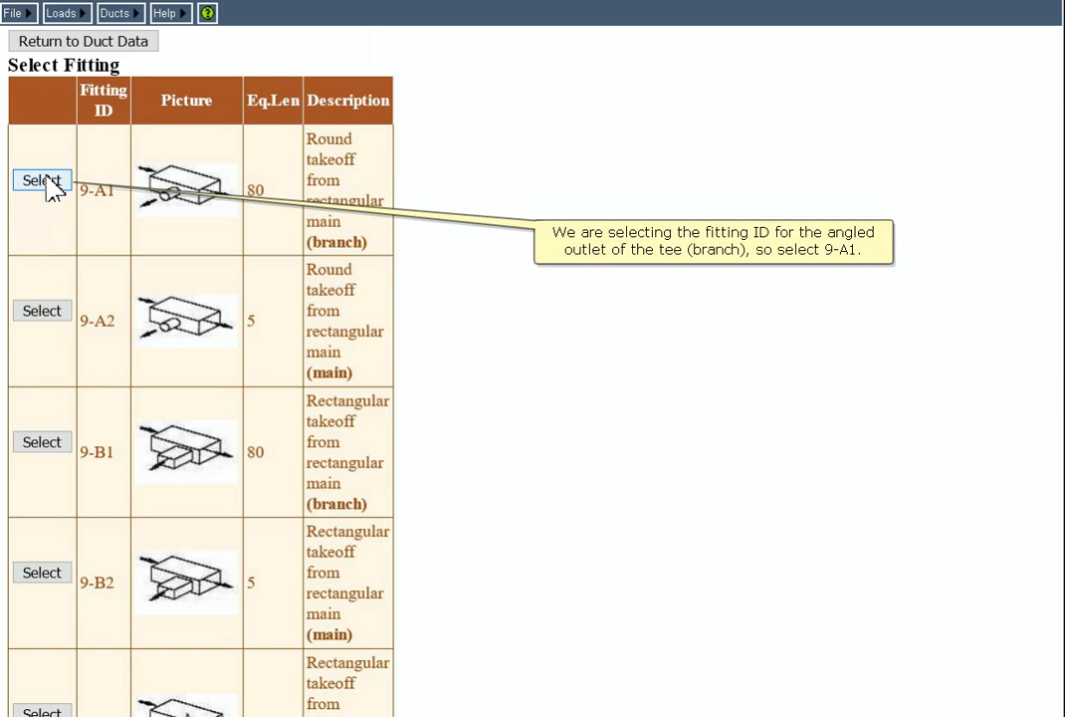
pyautogui.click(41, 180)
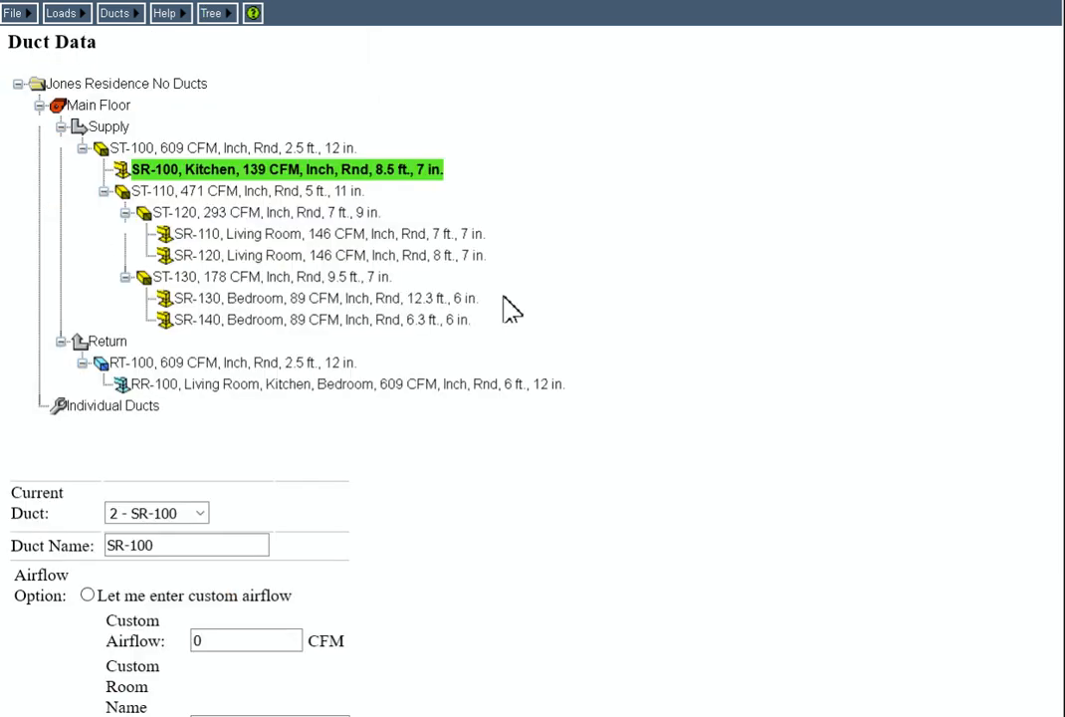
pyautogui.scroll(-8, 465, 331)
pyautogui.scroll(-6, 464, 332)
pyautogui.scroll(2, 458, 334)
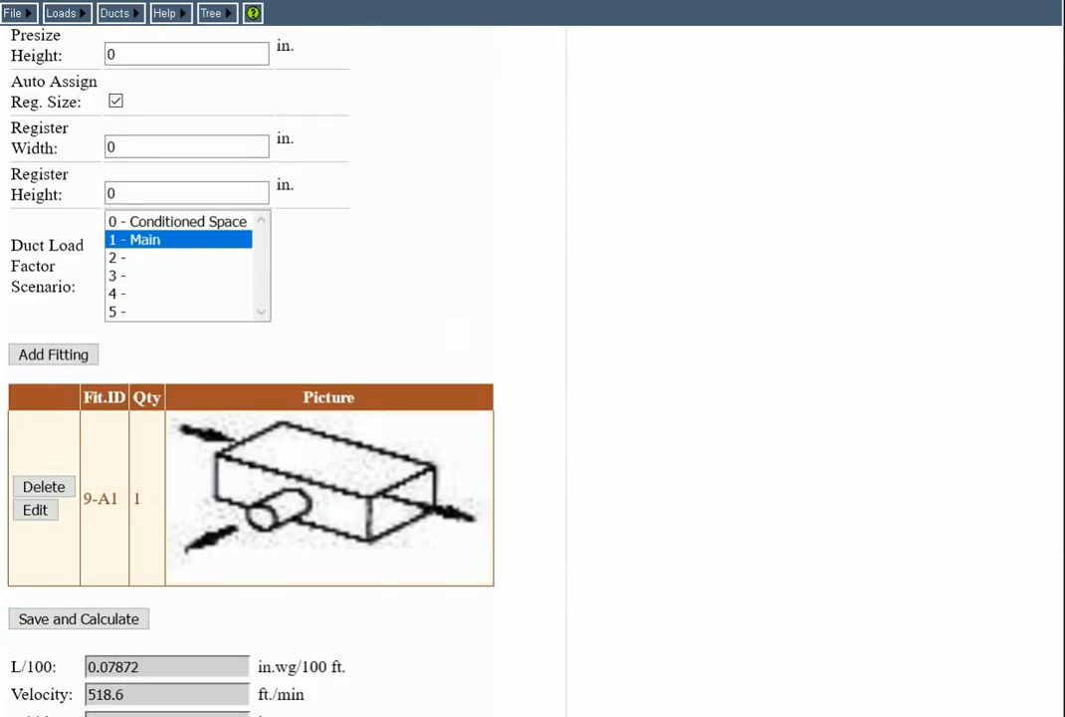
# Assign fitting 9-A2, the main ID for a round takeoff from rectangular main in Group 9, to supply trunk ST-110.
pyautogui.scroll(12, 559, 185)
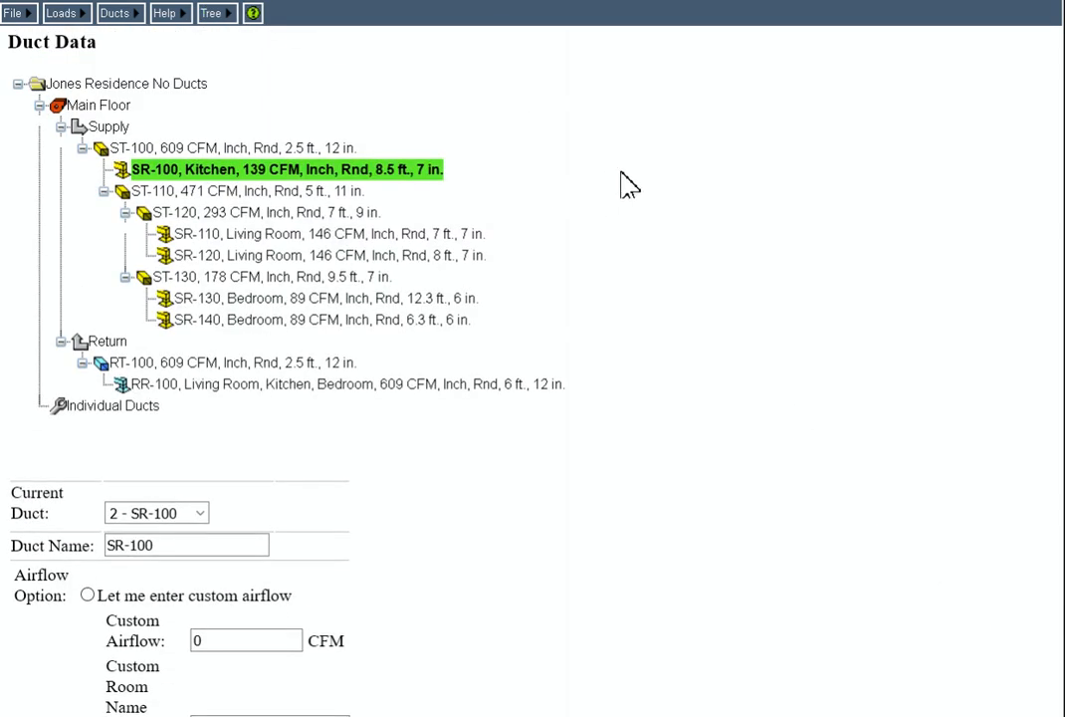
pyautogui.click(269, 194)
pyautogui.scroll(-10, 199, 299)
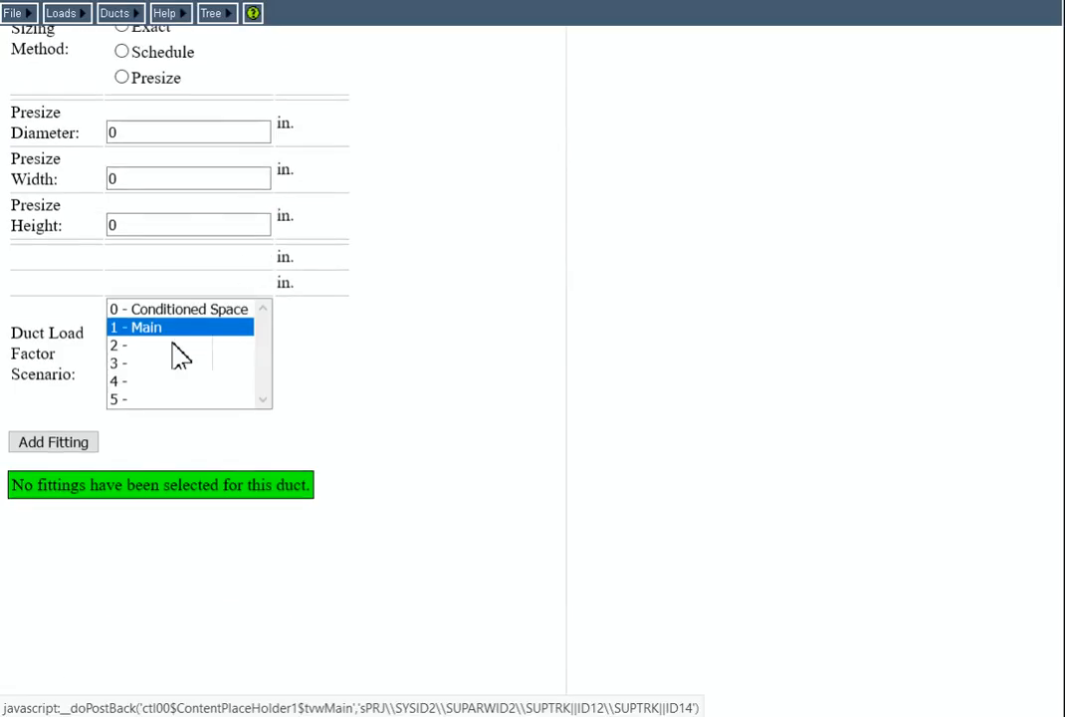
pyautogui.click(57, 451)
pyautogui.scroll(-5, 48, 463)
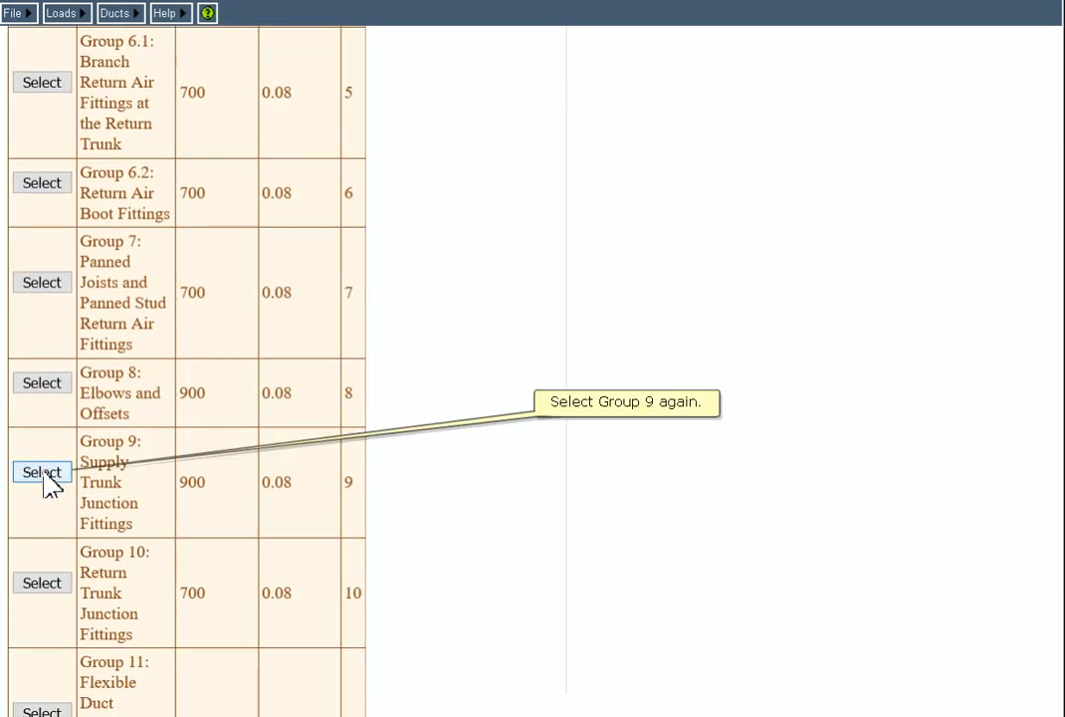
pyautogui.click(45, 473)
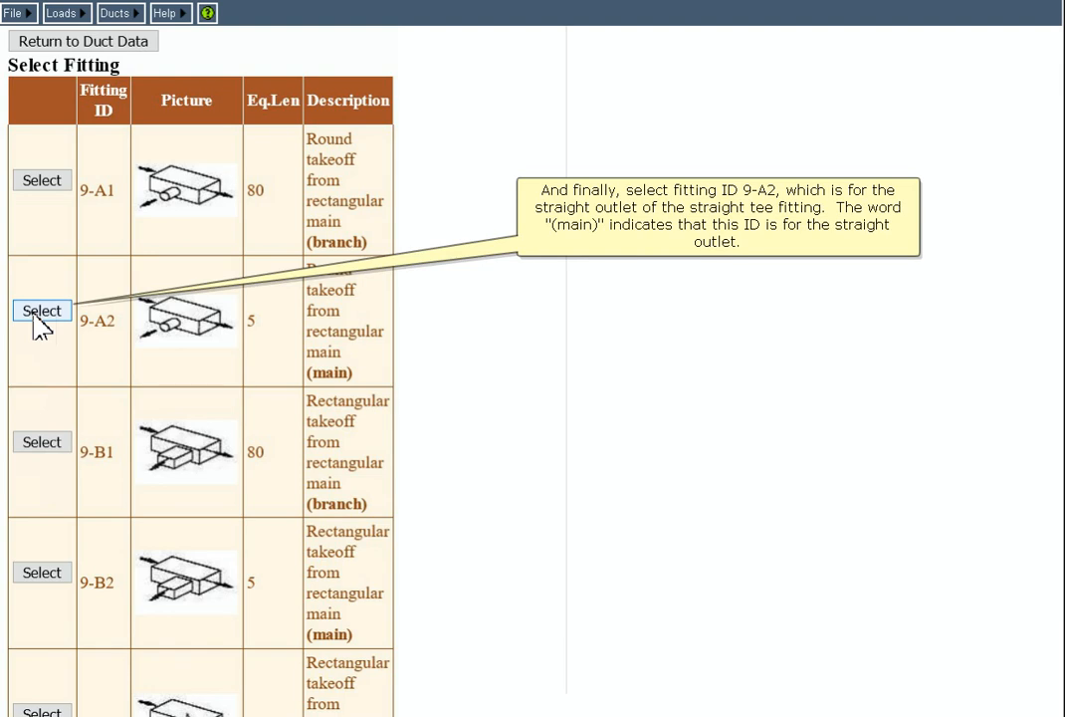
pyautogui.click(42, 311)
pyautogui.scroll(-10, 355, 368)
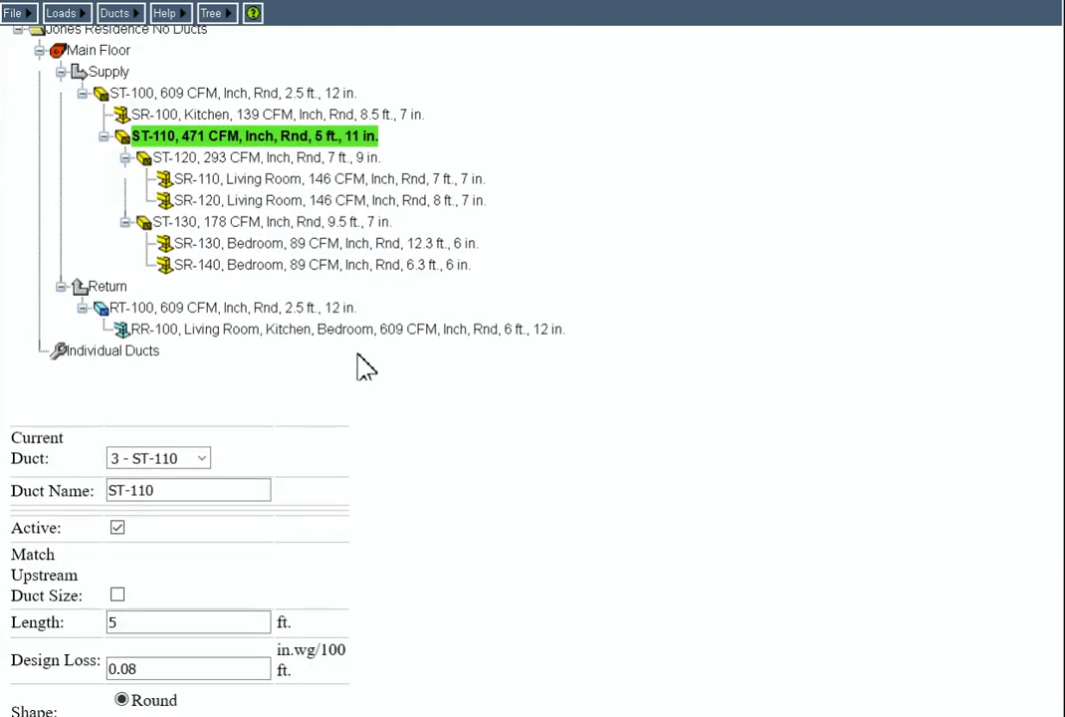
pyautogui.scroll(-3, 353, 372)
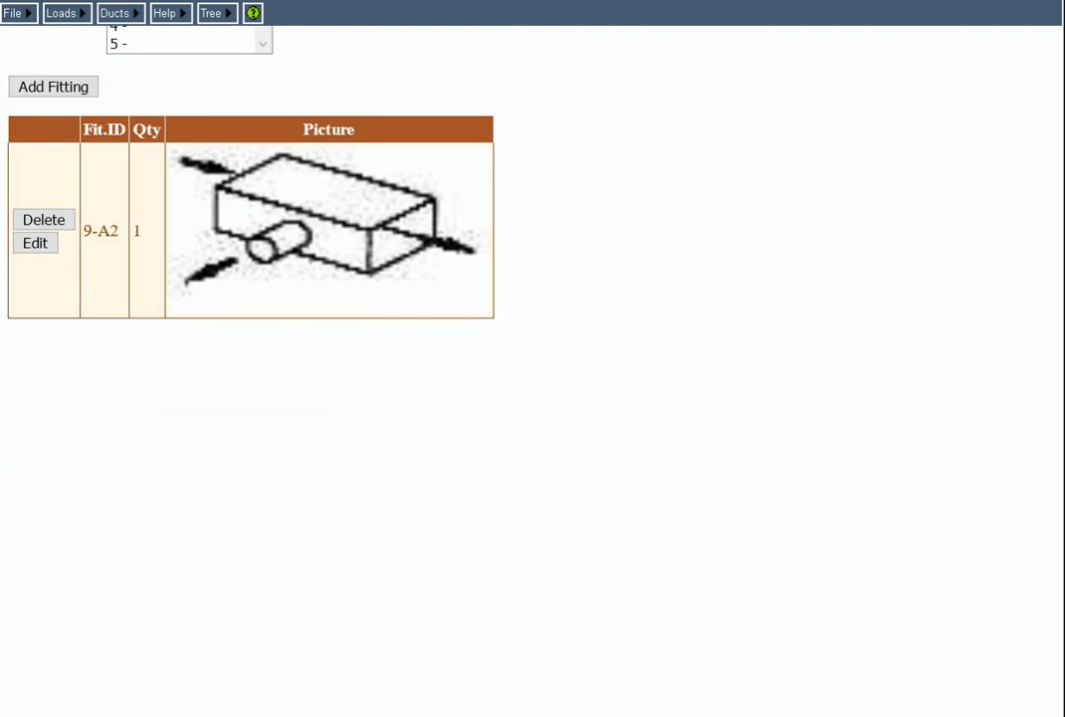
# Assign fitting 11-B, the flex duct bend from Group 11, to supply runout SR-100.
pyautogui.scroll(15, 899, 468)
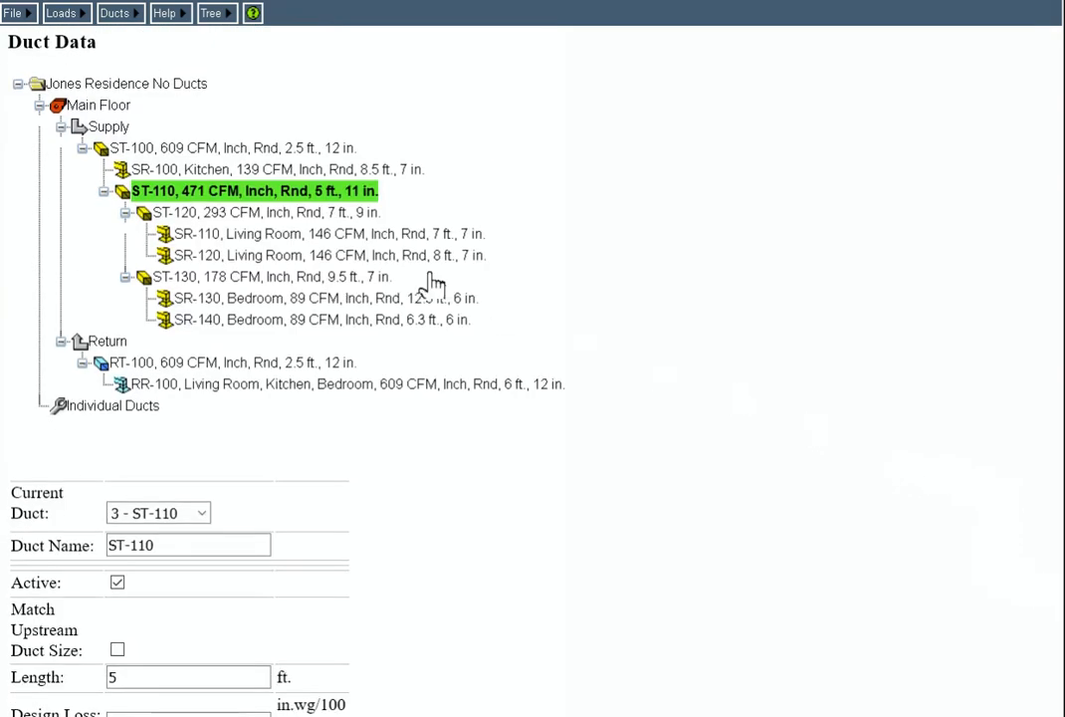
pyautogui.click(245, 178)
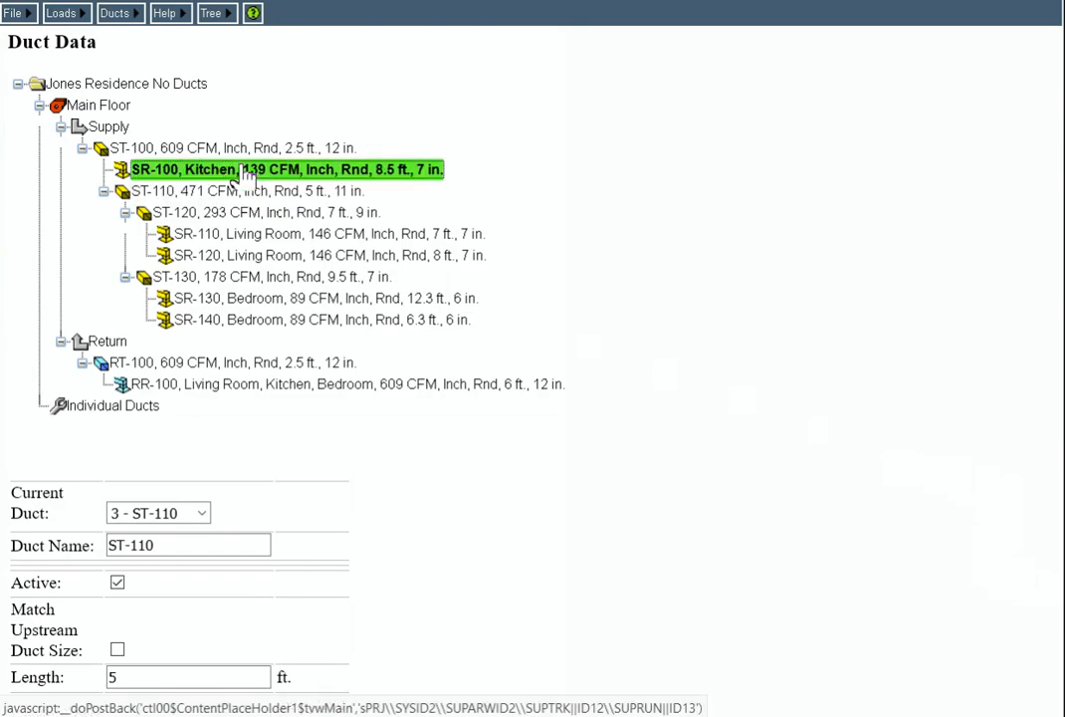
pyautogui.scroll(-8, 266, 245)
pyautogui.scroll(-10, 510, 438)
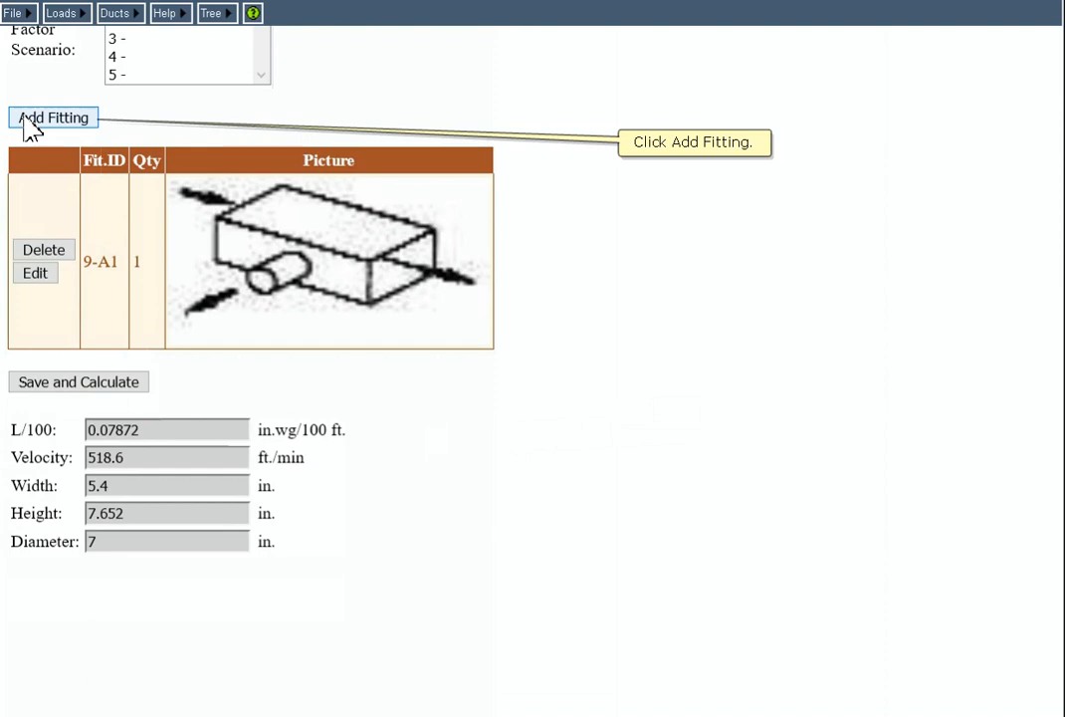
pyautogui.click(30, 125)
pyautogui.scroll(-10, 255, 255)
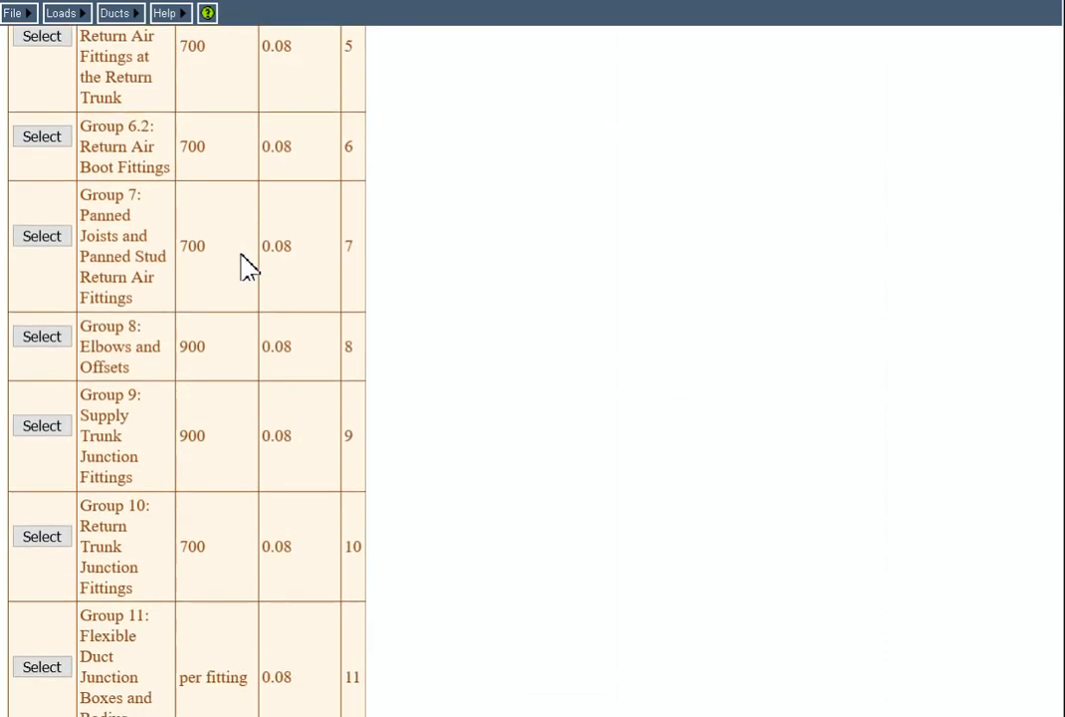
pyautogui.scroll(-4, 254, 288)
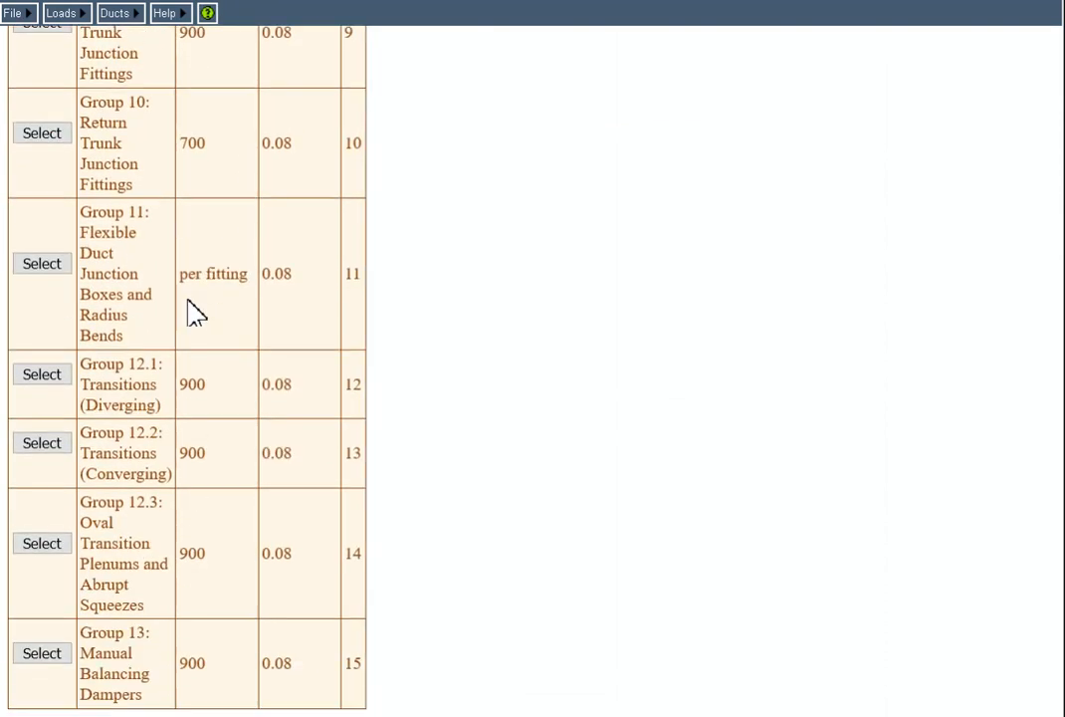
pyautogui.click(42, 267)
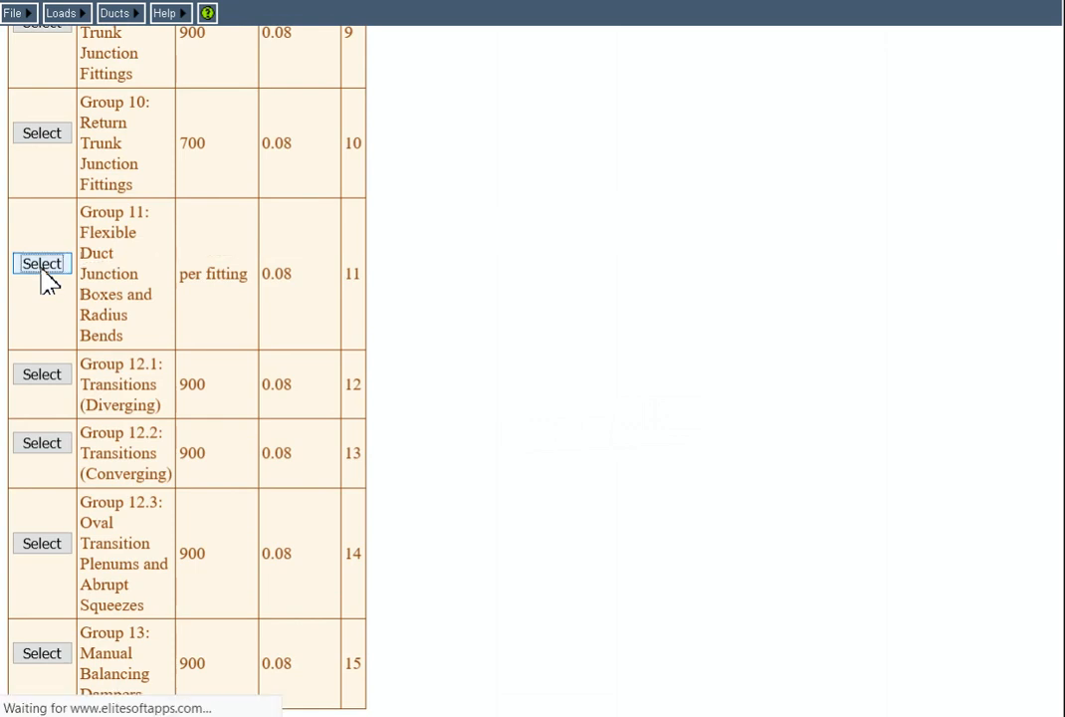
pyautogui.scroll(-3, 86, 269)
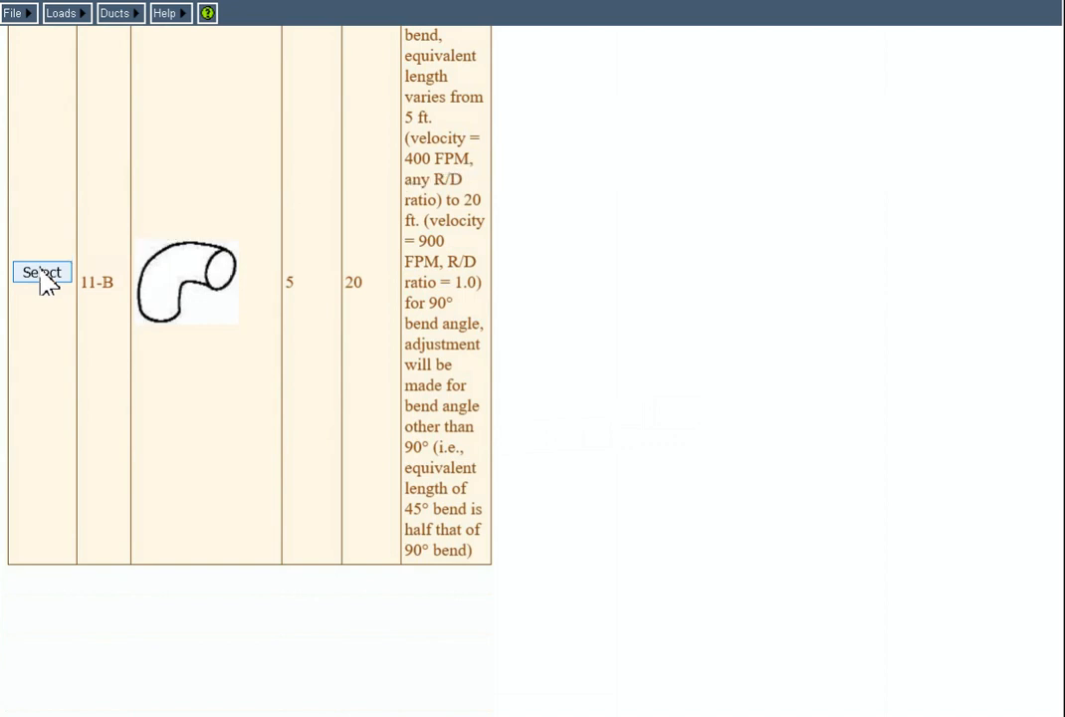
pyautogui.click(43, 272)
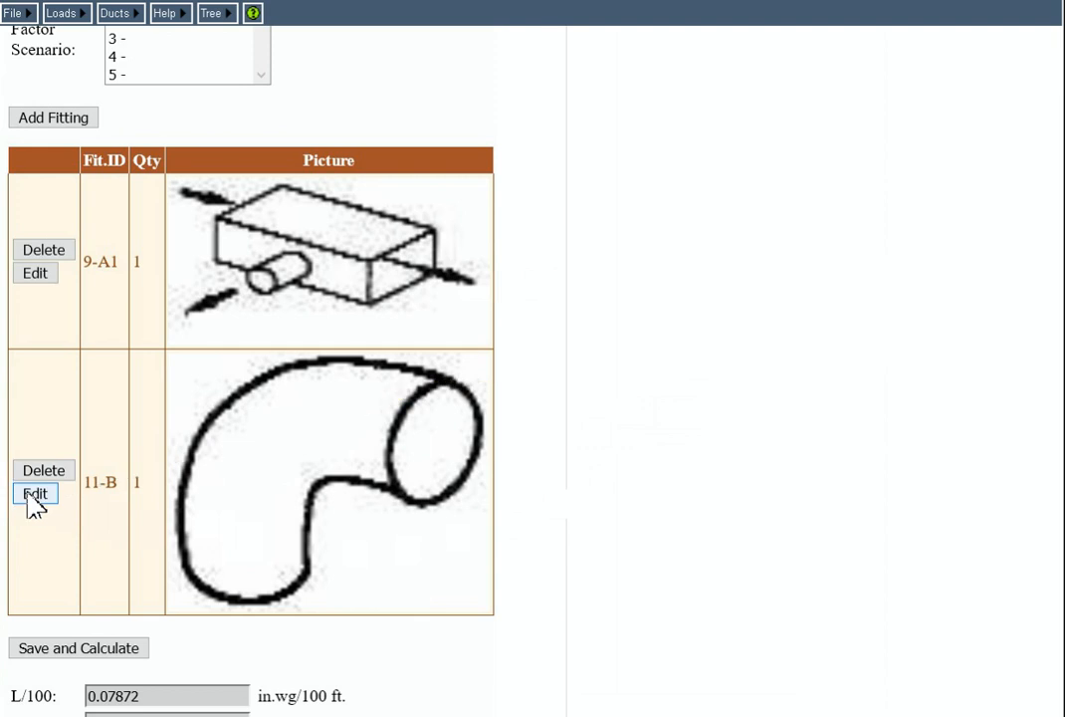
# Set the quantity of fitting 11-B on supply runout SR-100 to 2 and return to the duct data.
pyautogui.click(33, 495)
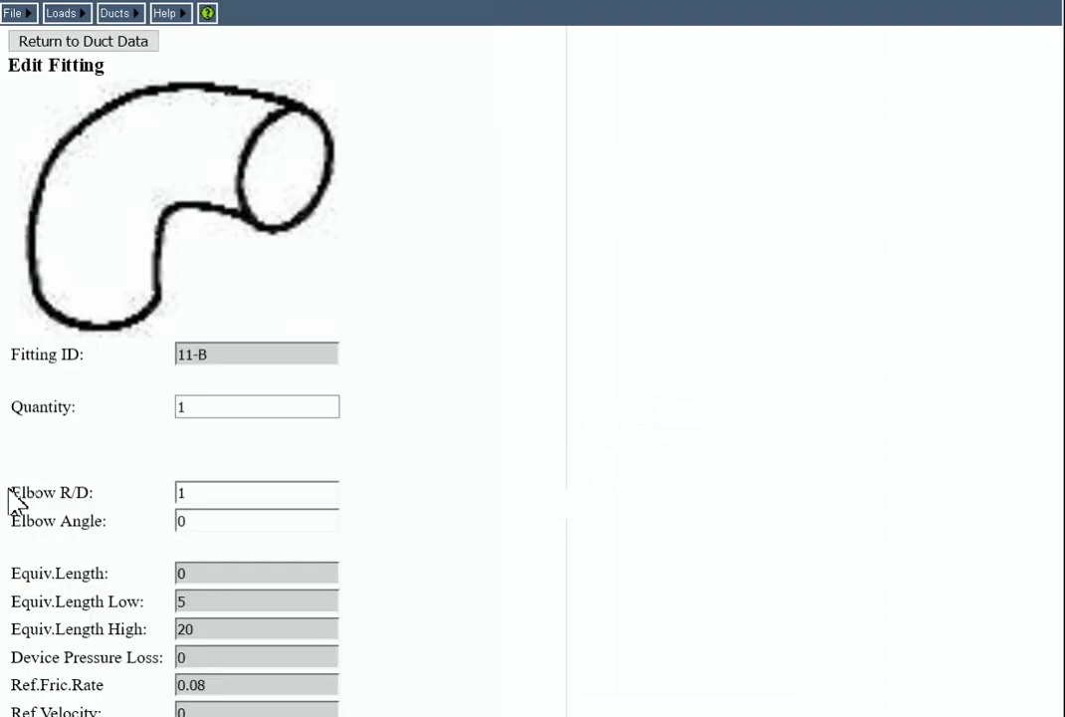
pyautogui.click(232, 408)
pyautogui.press('BackSpace')
pyautogui.write('2')
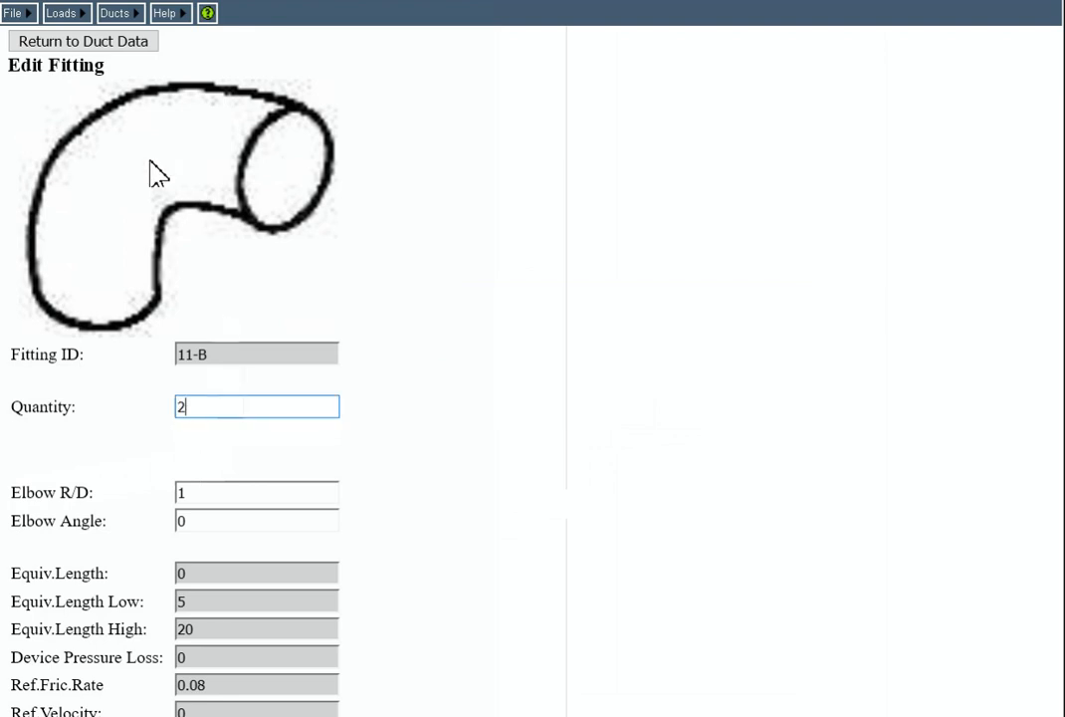
pyautogui.click(99, 50)
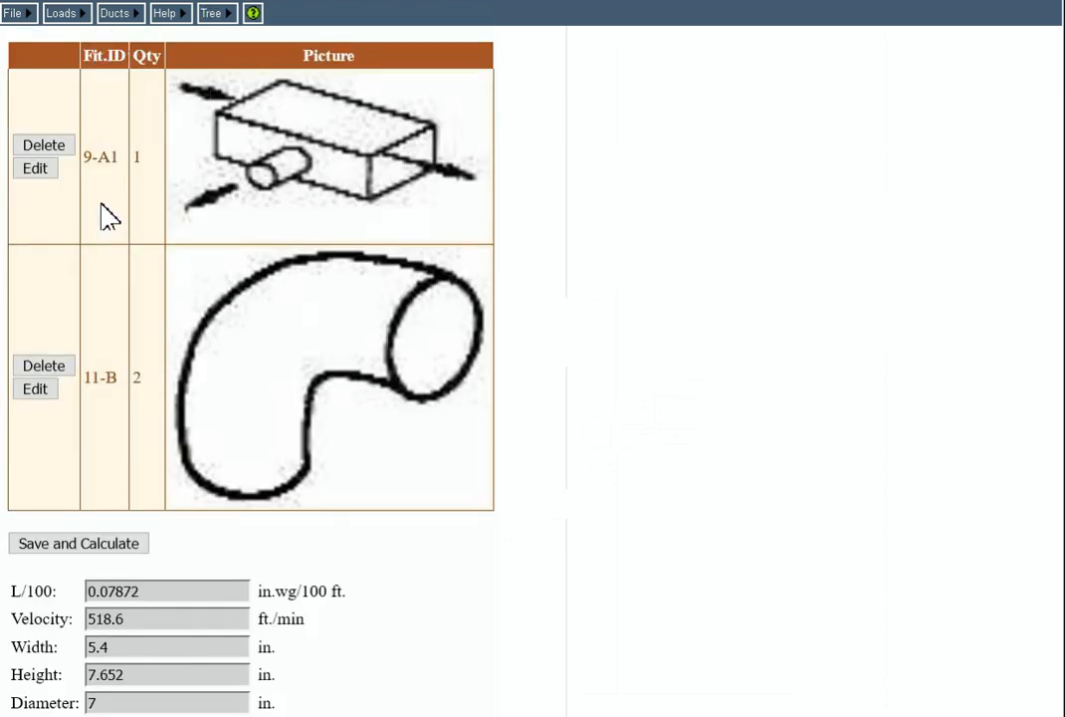
# Assign fitting 4-H, the round floor boot with hard bend from Group 4, to supply runout SR-100.
pyautogui.scroll(3, 109, 217)
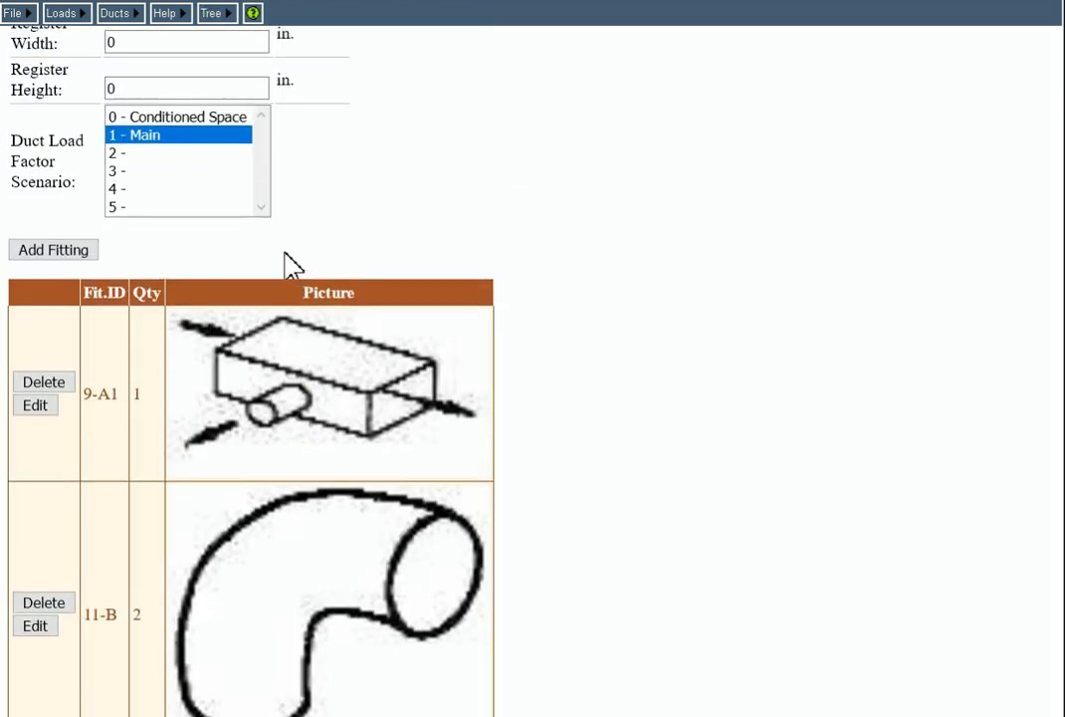
pyautogui.click(67, 255)
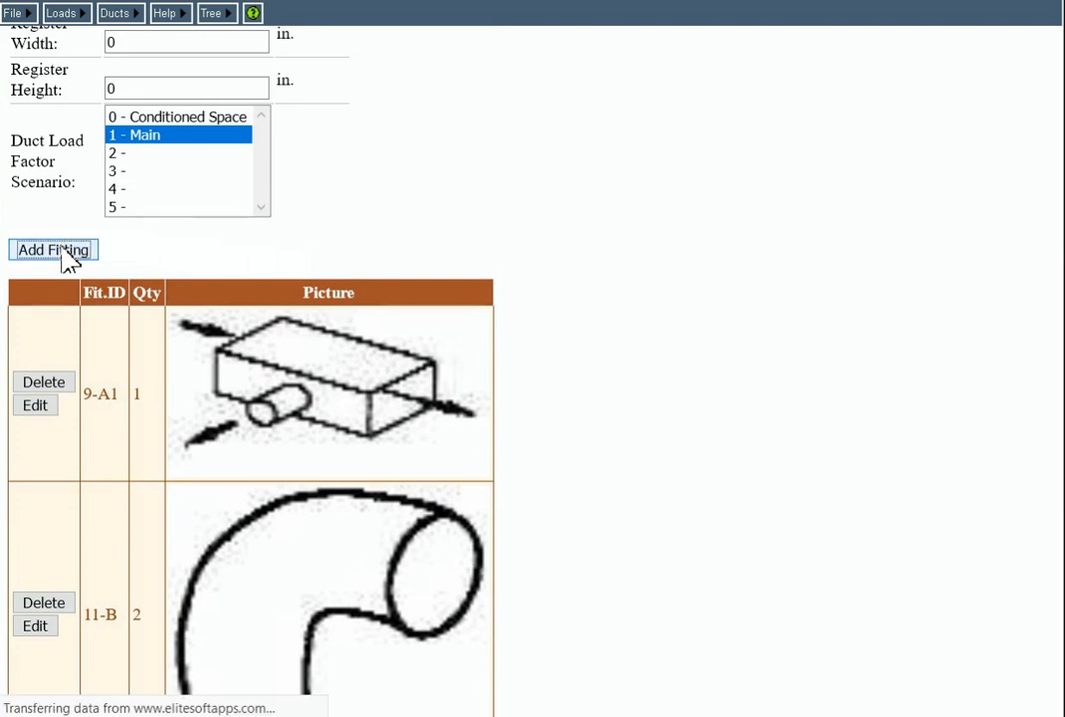
pyautogui.scroll(-2, 60, 349)
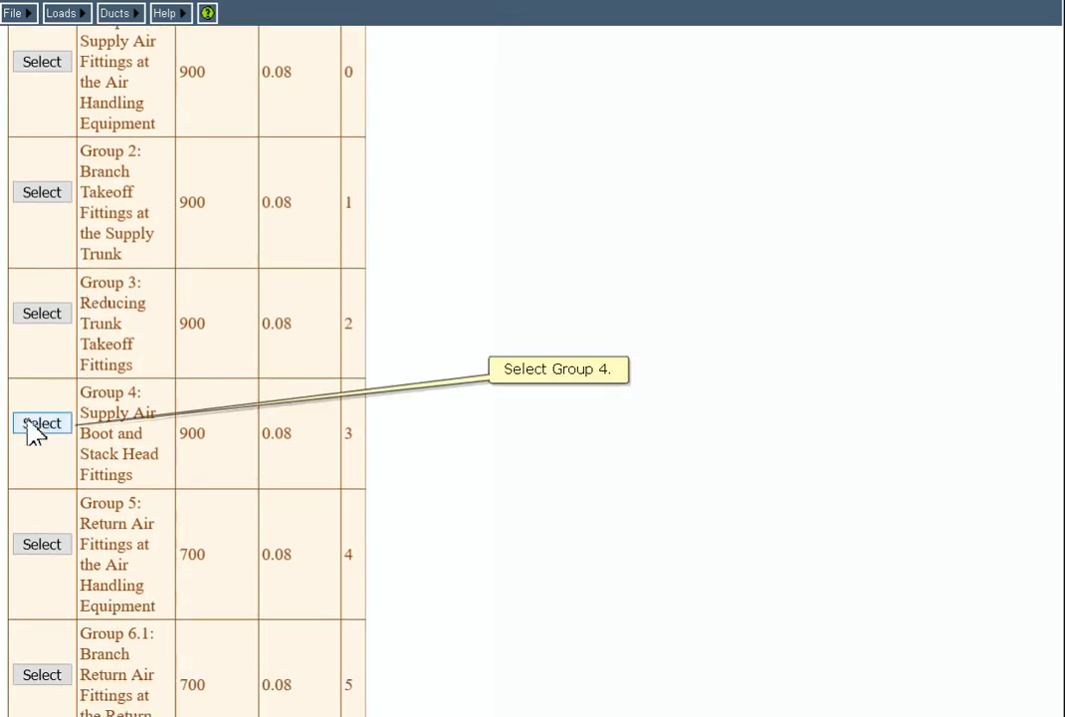
pyautogui.click(40, 423)
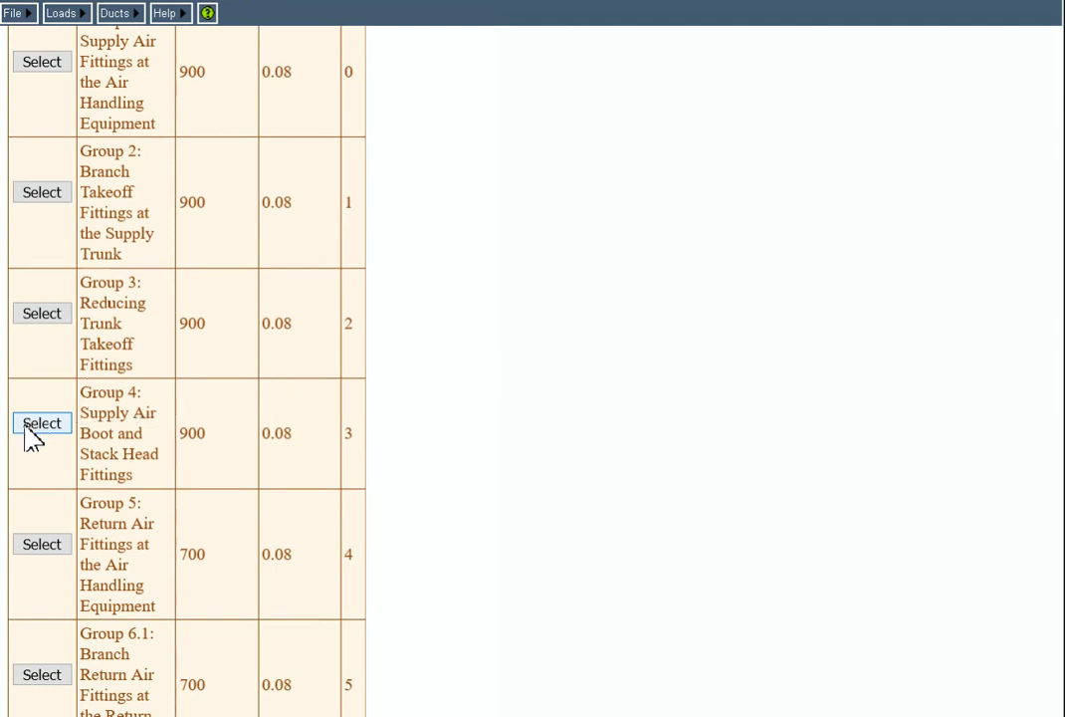
pyautogui.scroll(-5, 30, 419)
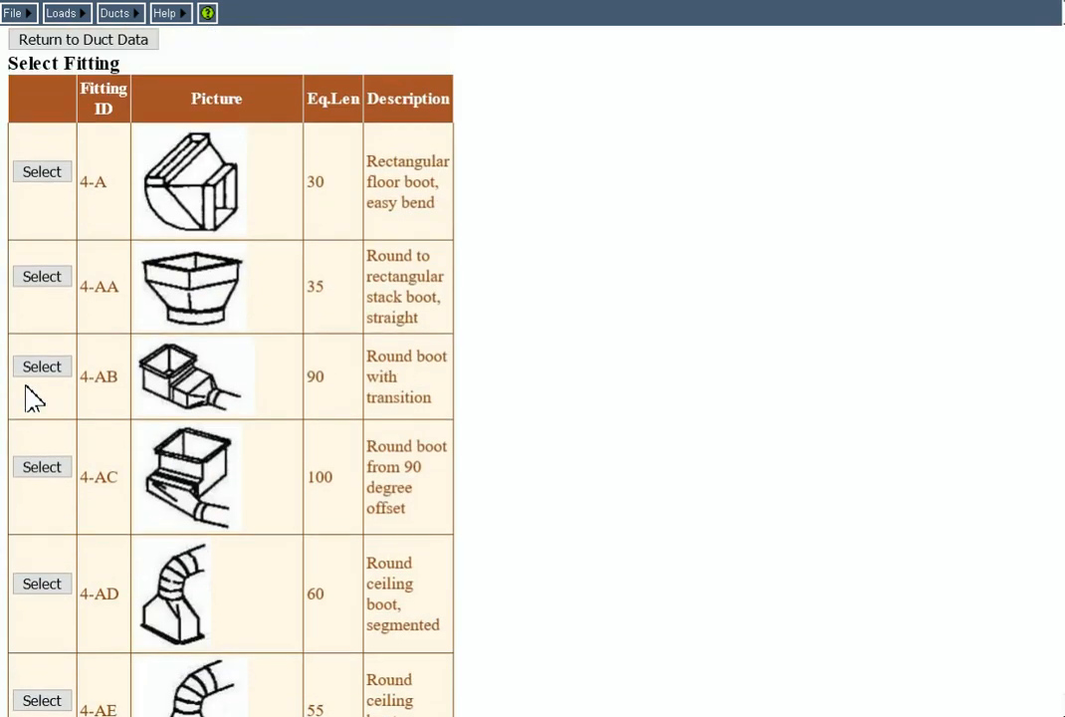
pyautogui.scroll(-20, 31, 392)
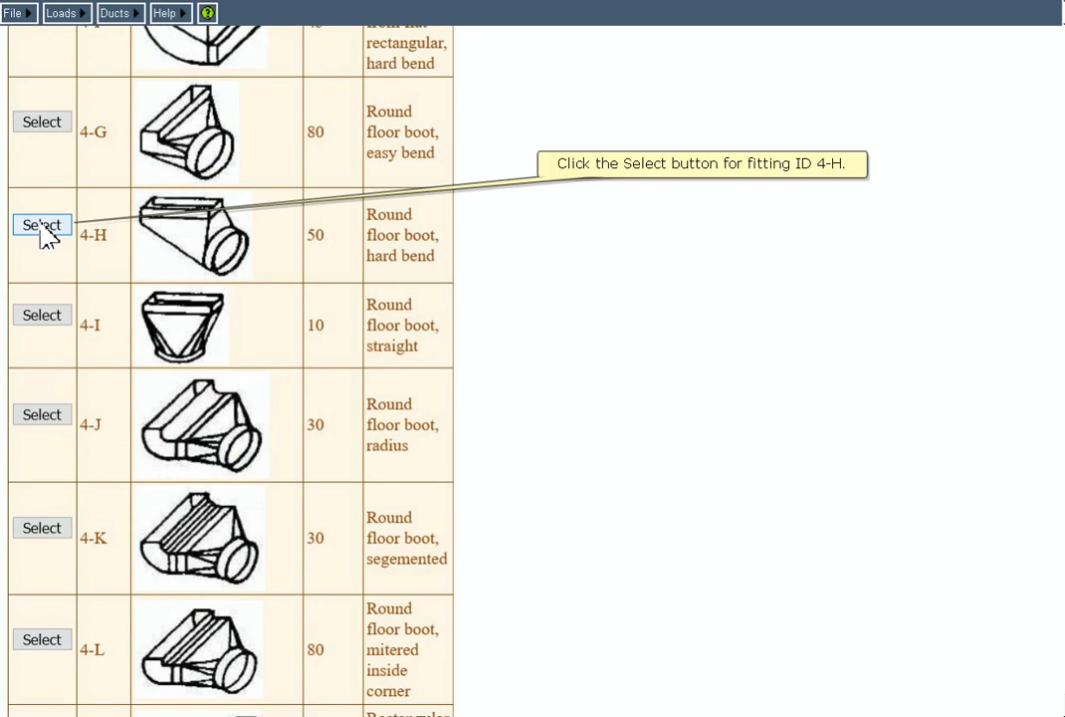
pyautogui.click(42, 226)
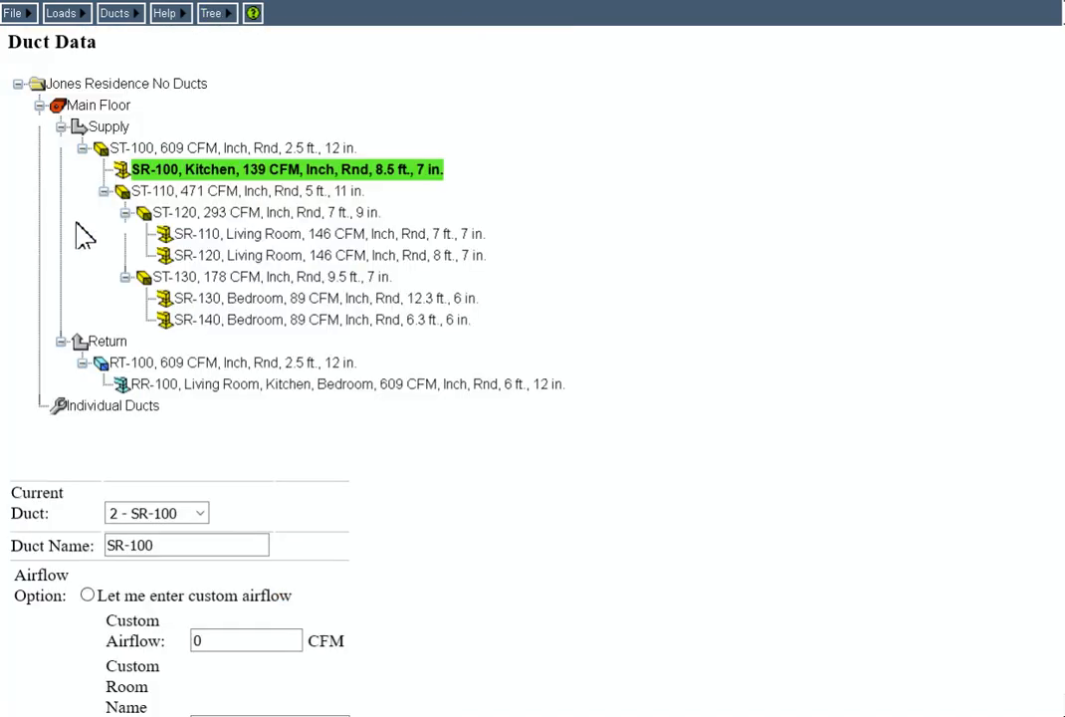
# Assign fitting 9-E1, the branch ID for a tapered rectangular takeoff from rectangular main in Group 9, to supply trunk ST-120.
pyautogui.click(242, 221)
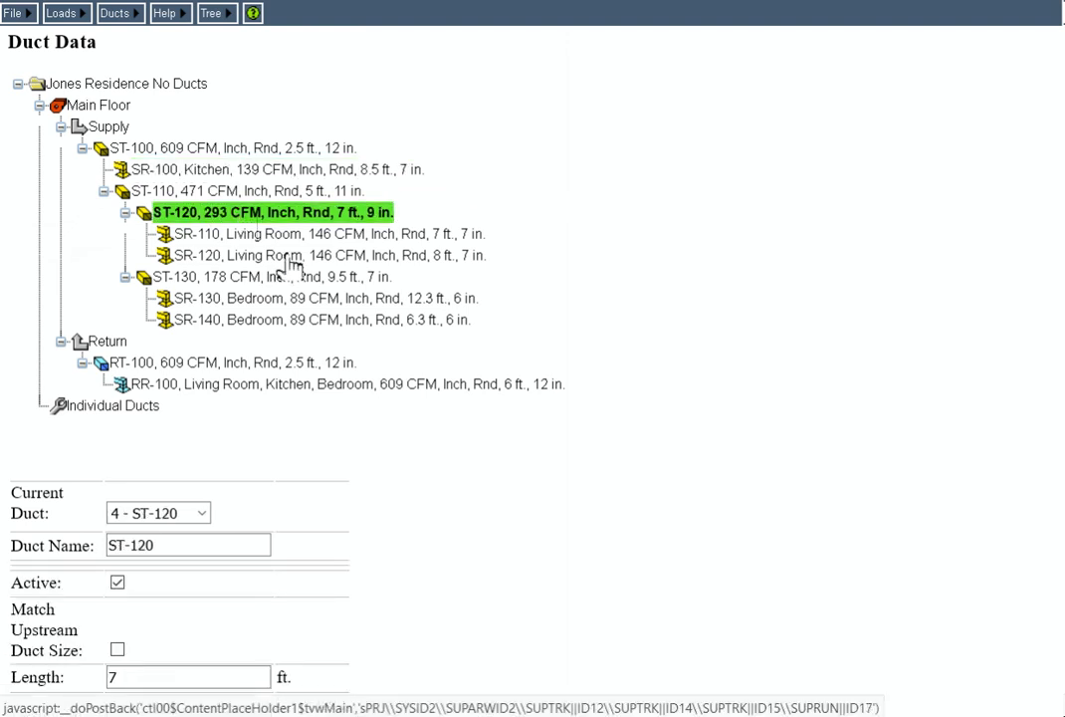
pyautogui.scroll(-10, 597, 442)
pyautogui.scroll(-3, 454, 461)
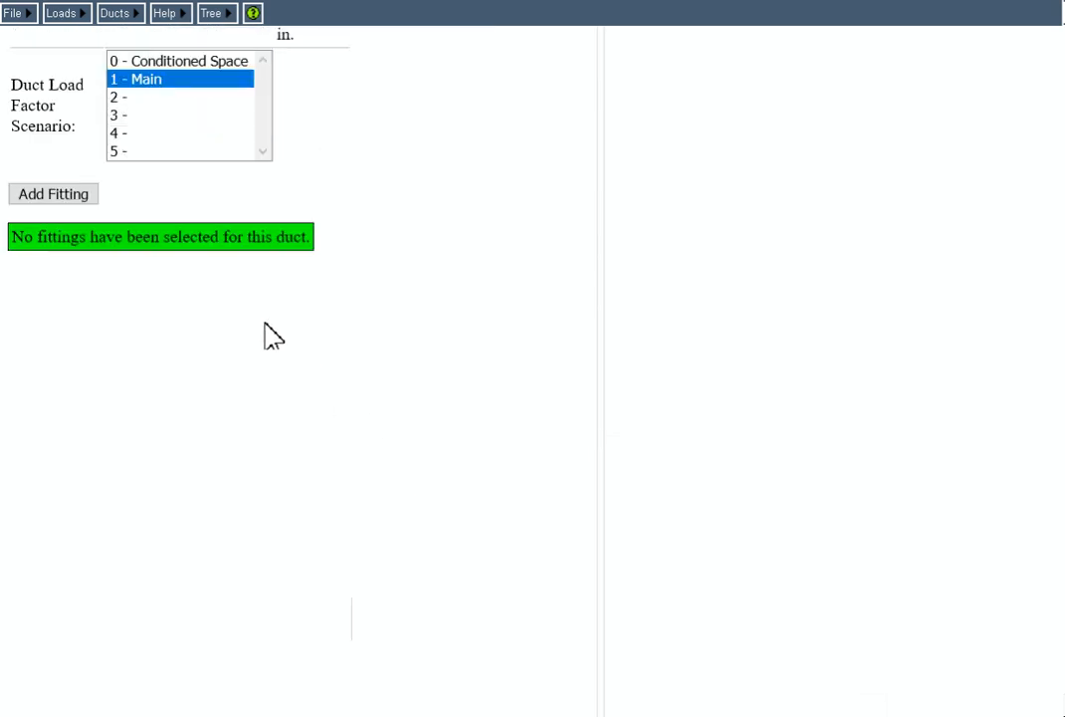
pyautogui.scroll(4, 264, 322)
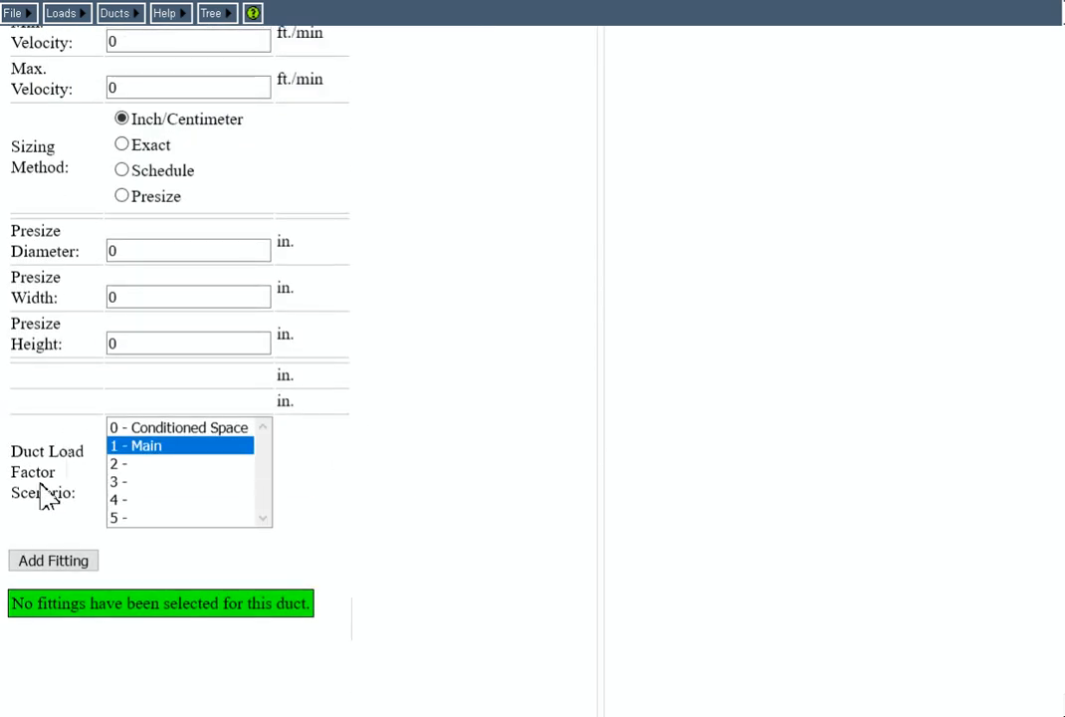
pyautogui.click(52, 562)
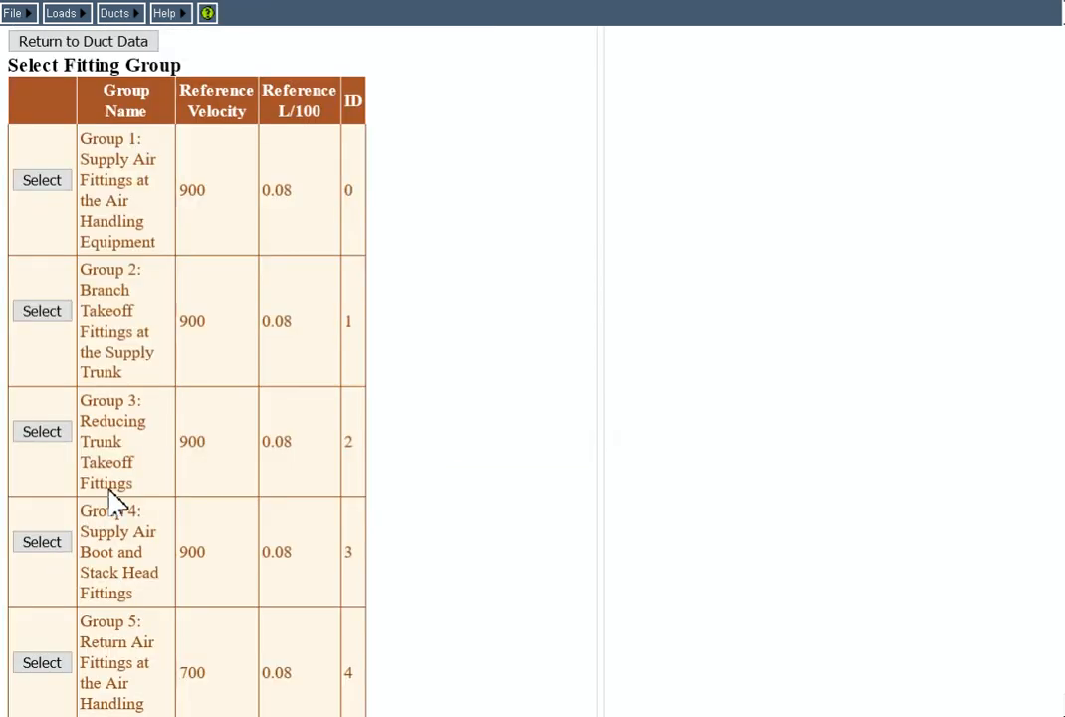
pyautogui.scroll(-10, 111, 500)
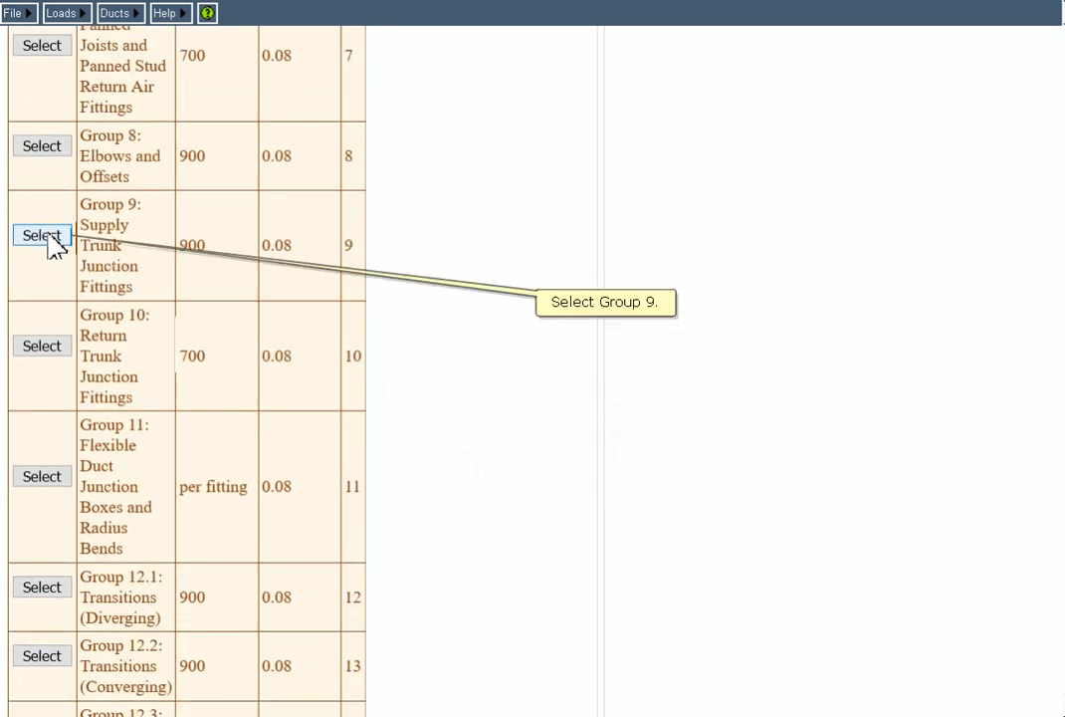
pyautogui.click(42, 234)
pyautogui.scroll(-5, 45, 269)
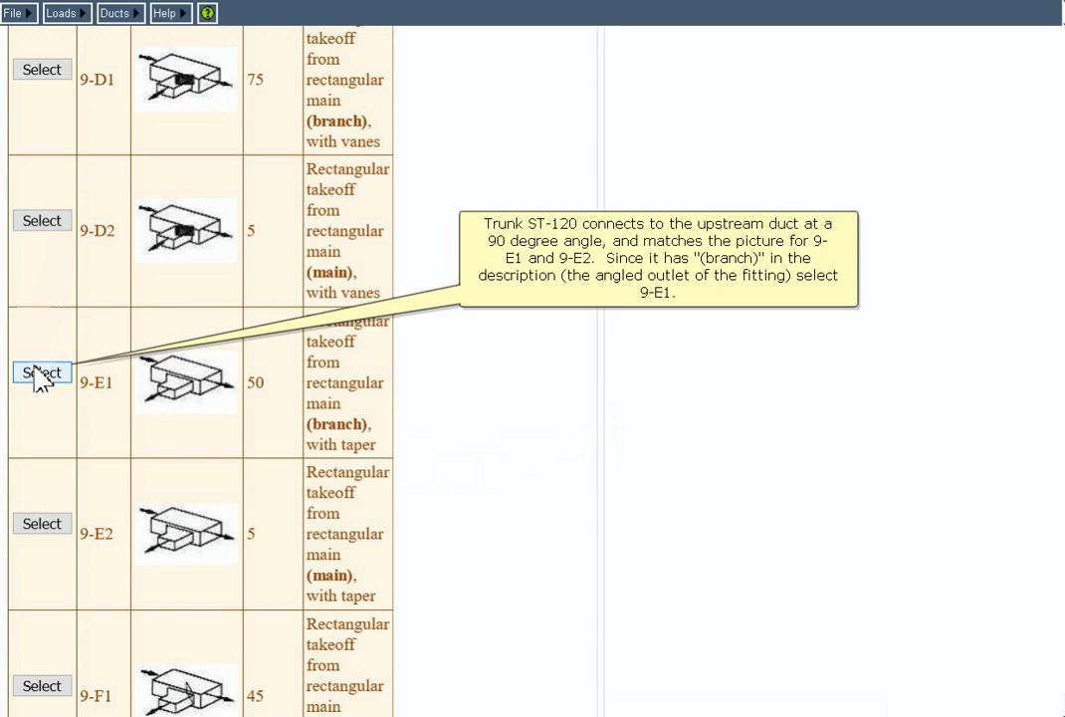
pyautogui.click(42, 375)
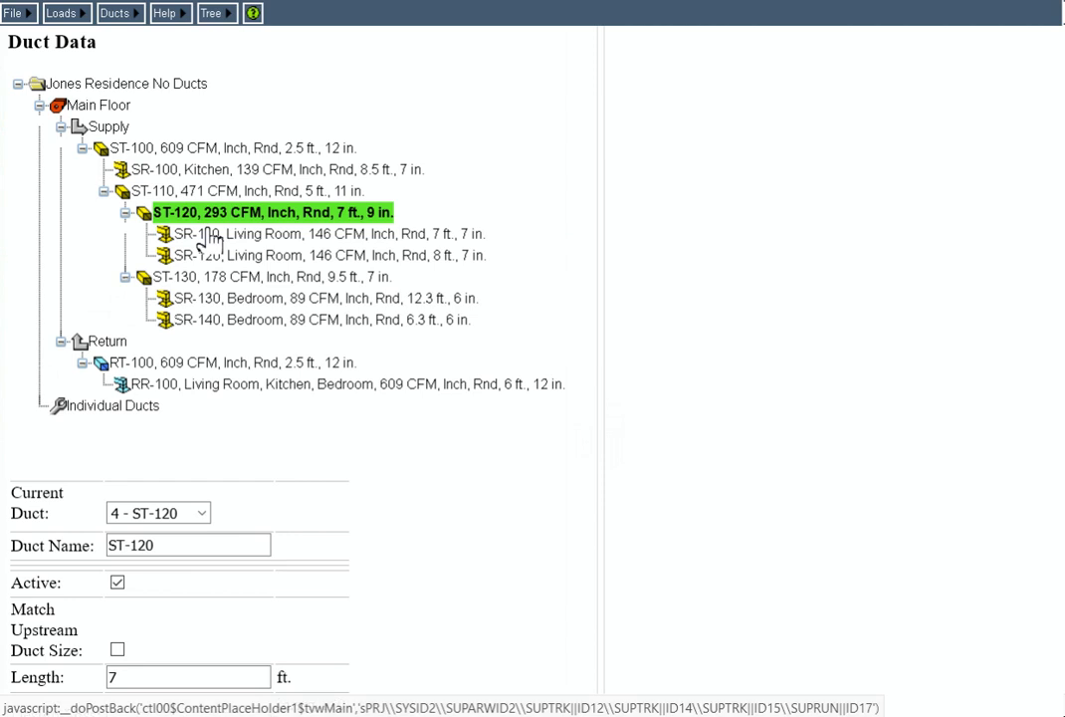
# Assign fitting 11-A, the flex duct junction box from Group 11, to supply runout SR-110.
pyautogui.click(210, 237)
pyautogui.scroll(-10, 204, 269)
pyautogui.scroll(-2, 159, 335)
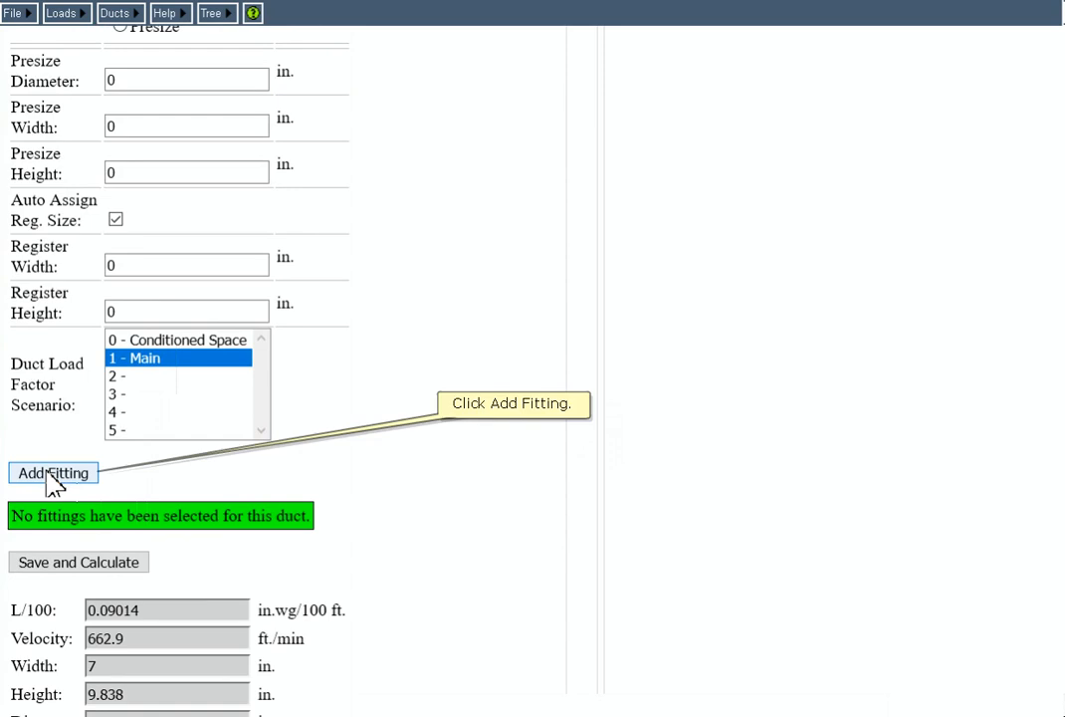
pyautogui.click(52, 474)
pyautogui.scroll(-8, 40, 468)
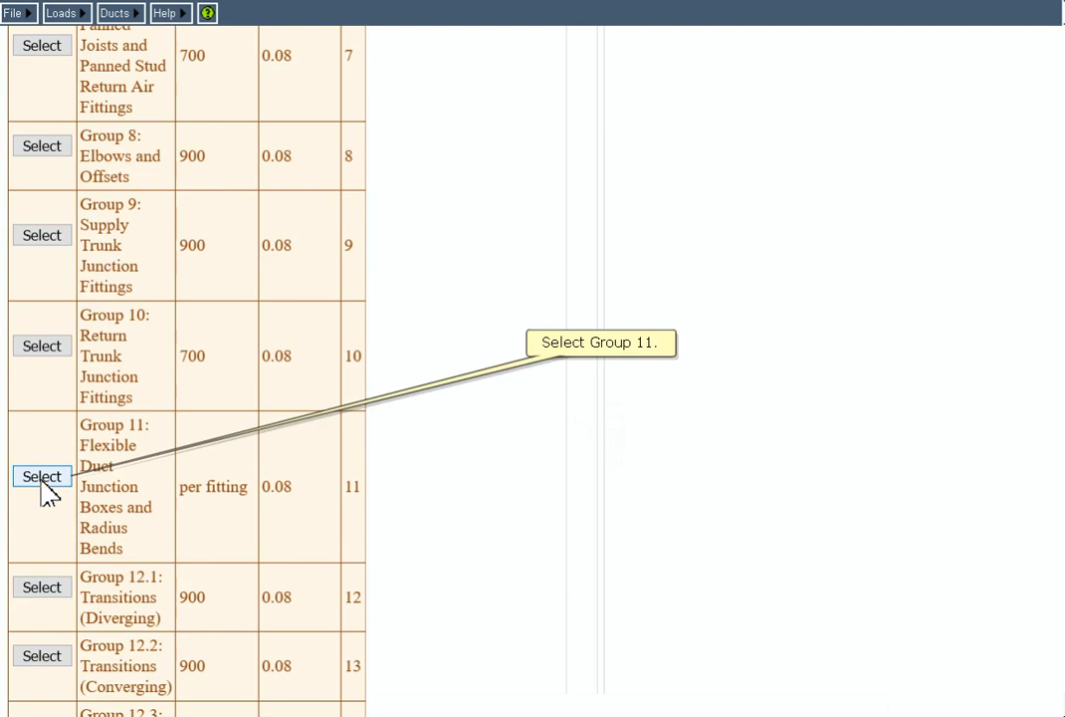
pyautogui.click(43, 476)
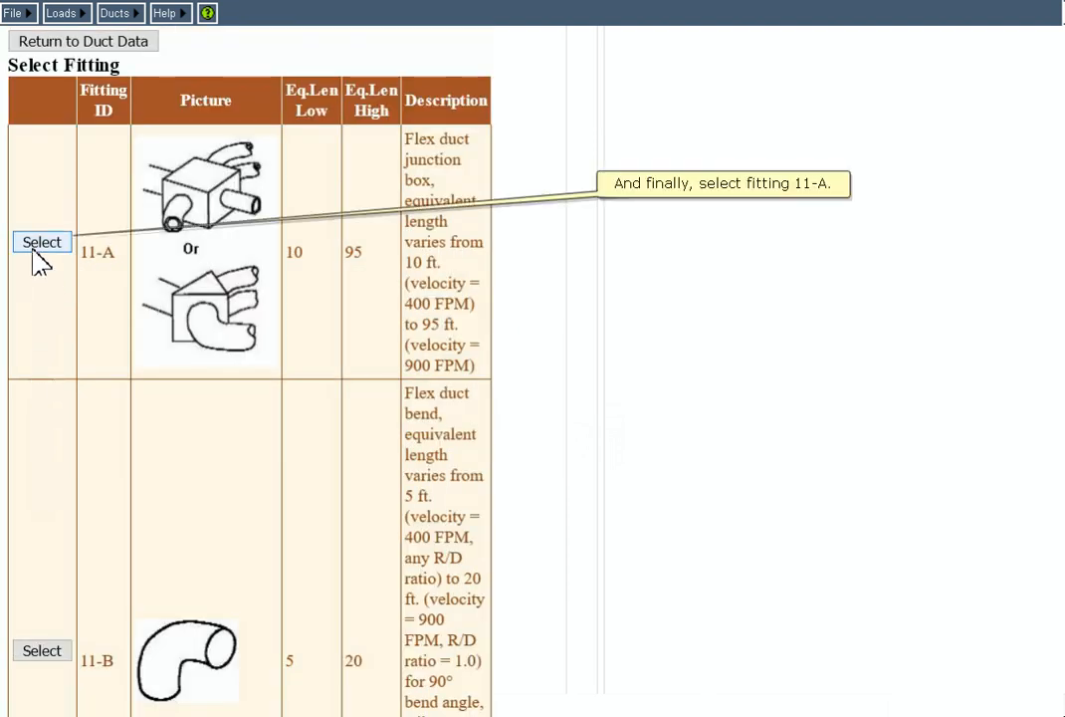
pyautogui.click(33, 249)
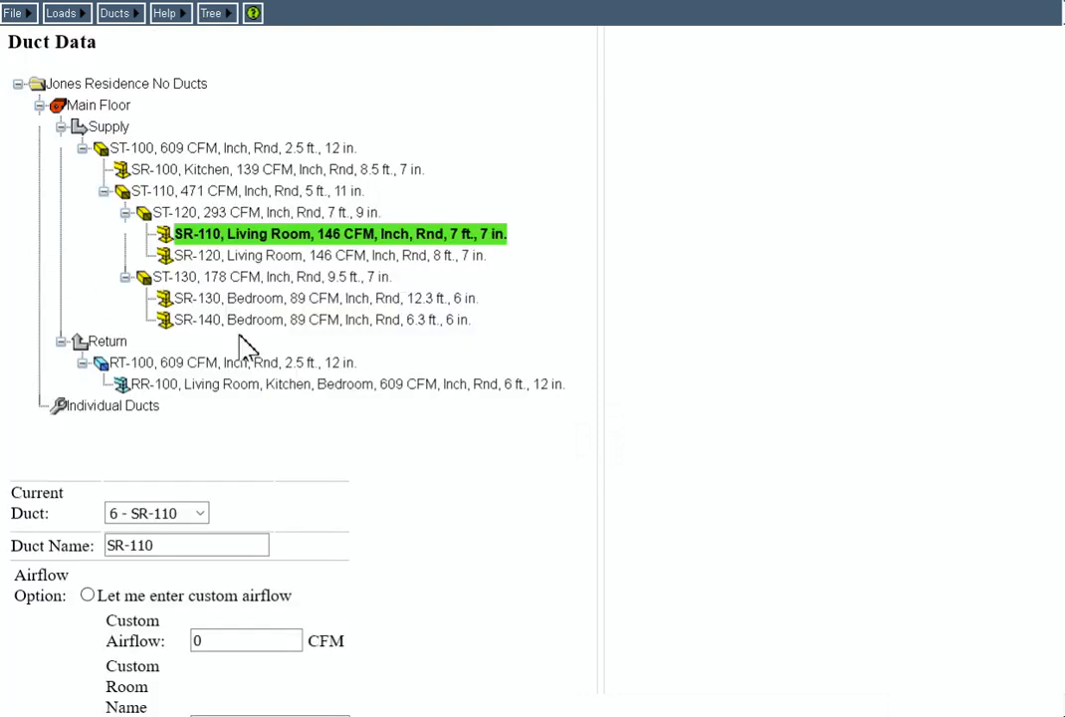
# Add fitting 11-B, the flex duct bend from Group 11, to supply runout SR-110.
pyautogui.scroll(-10, 275, 385)
pyautogui.scroll(-7, 266, 374)
pyautogui.scroll(2, 265, 381)
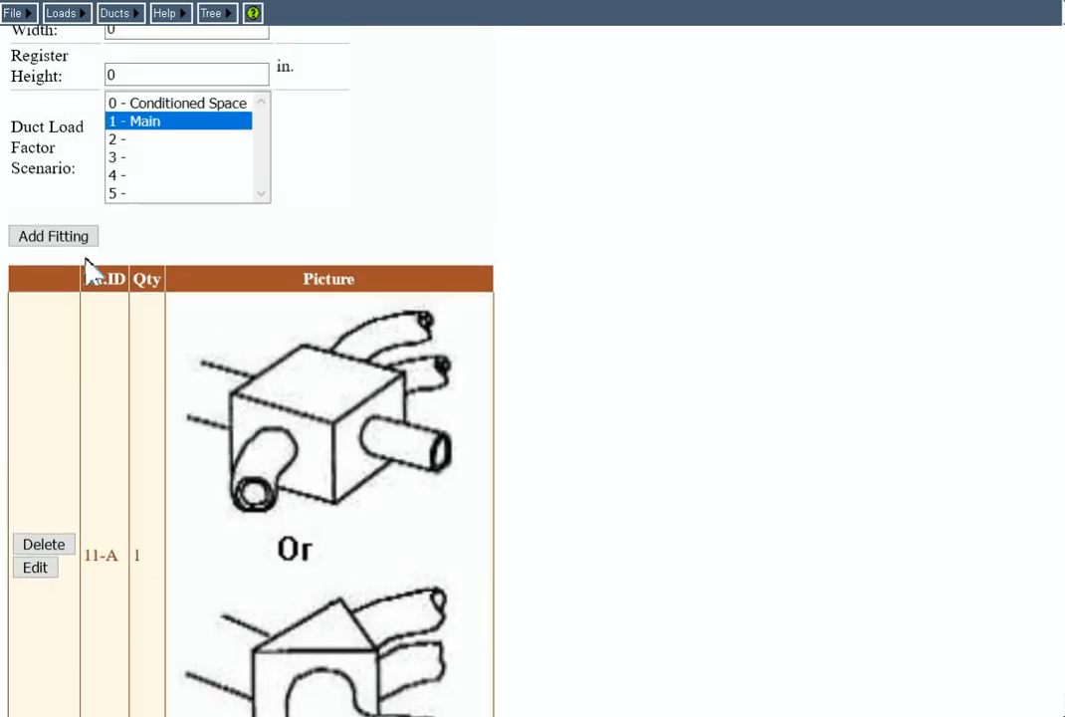
pyautogui.click(31, 241)
pyautogui.scroll(-10, 60, 274)
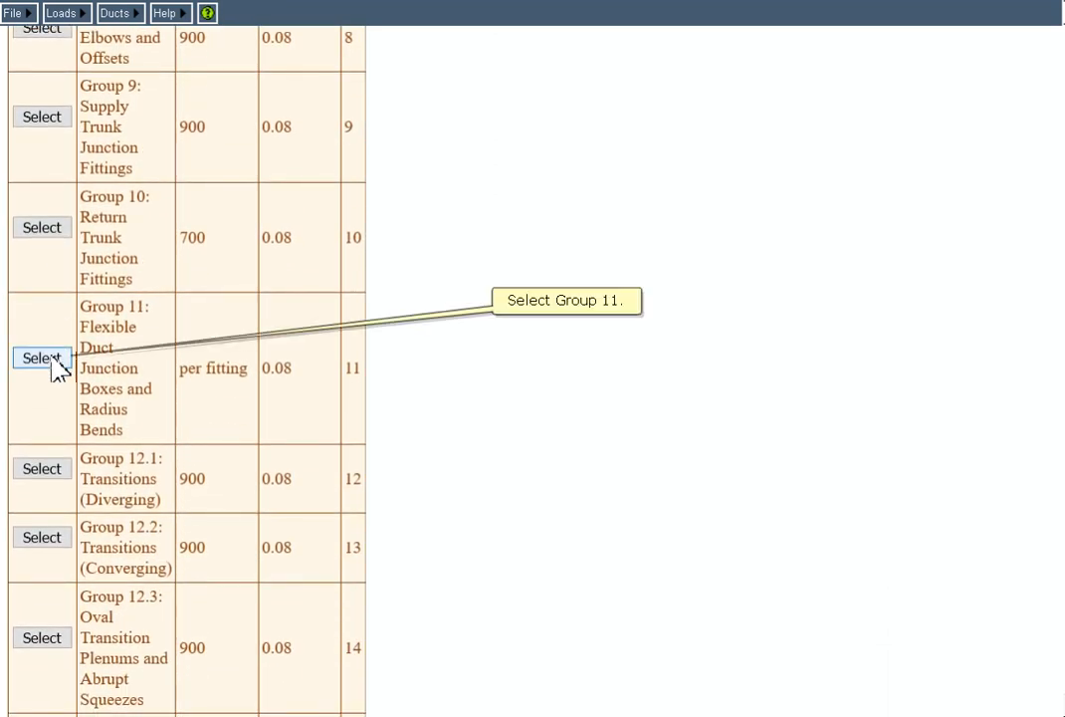
pyautogui.click(55, 365)
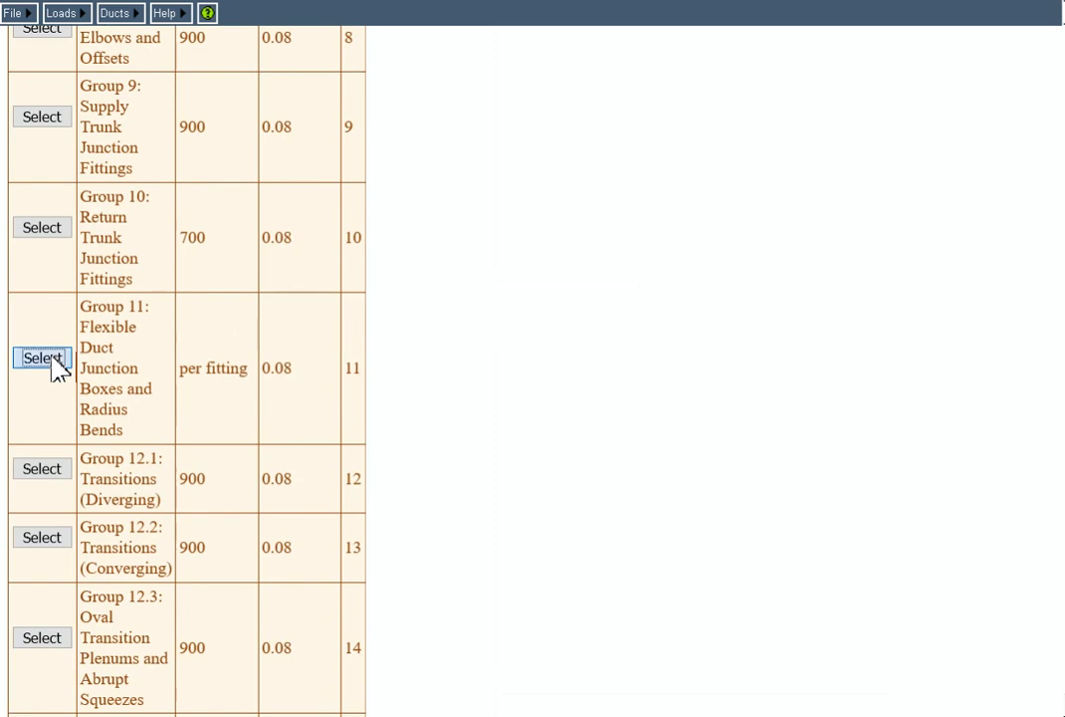
pyautogui.scroll(-4, 52, 364)
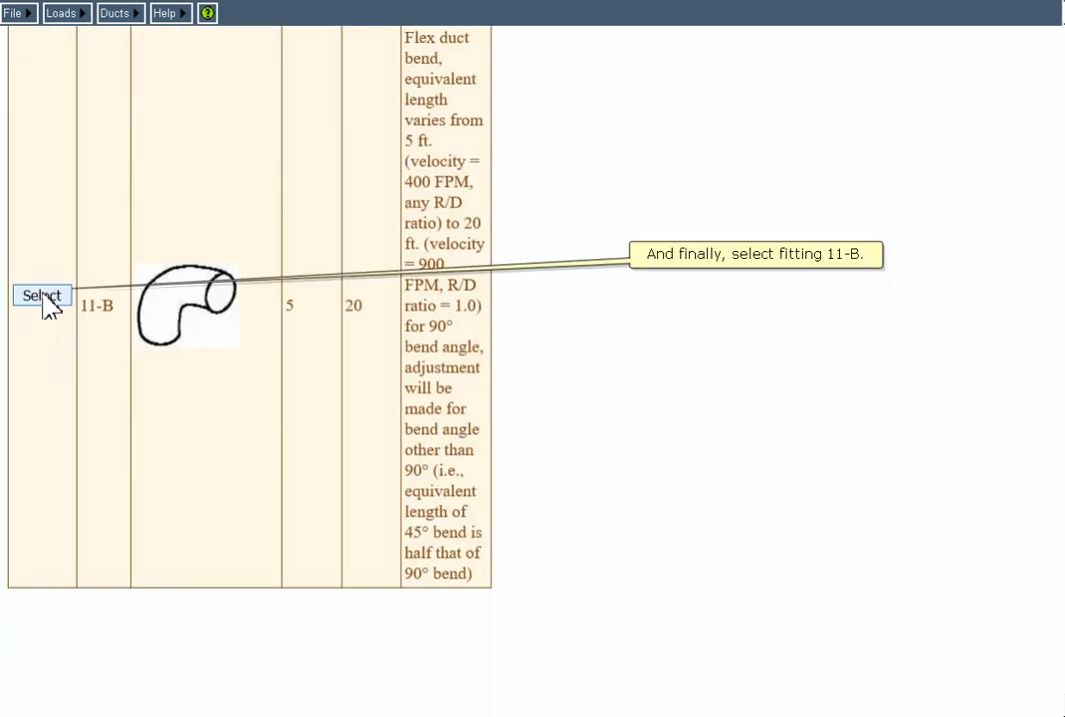
pyautogui.click(42, 297)
pyautogui.scroll(-15, 52, 318)
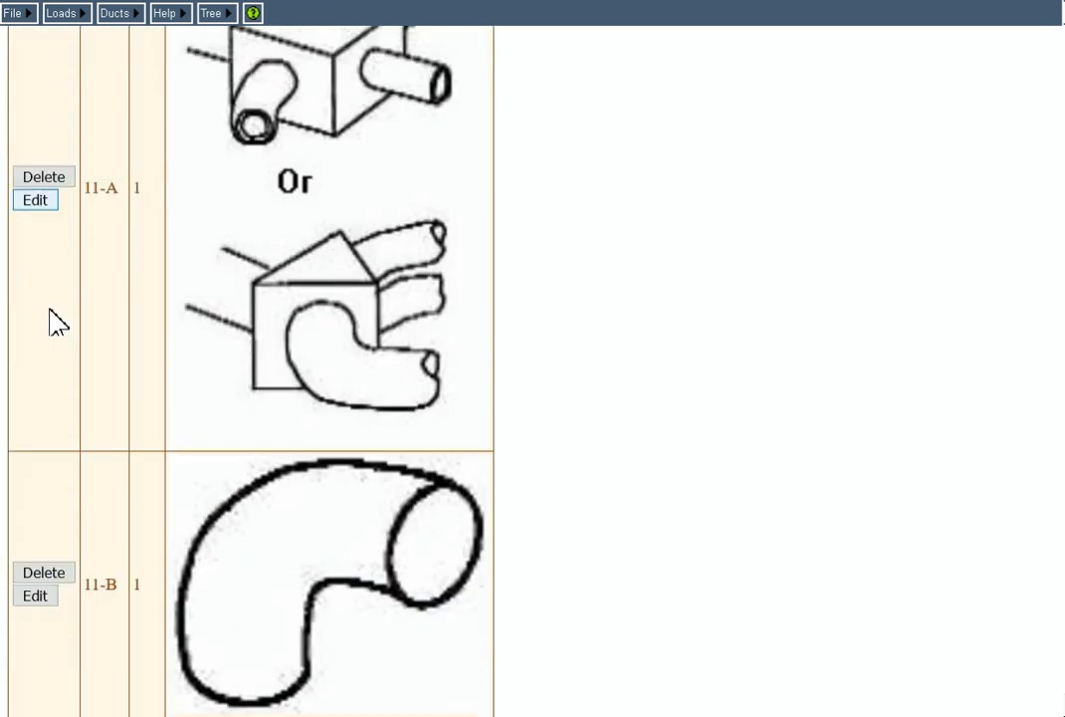
pyautogui.scroll(-2, 57, 321)
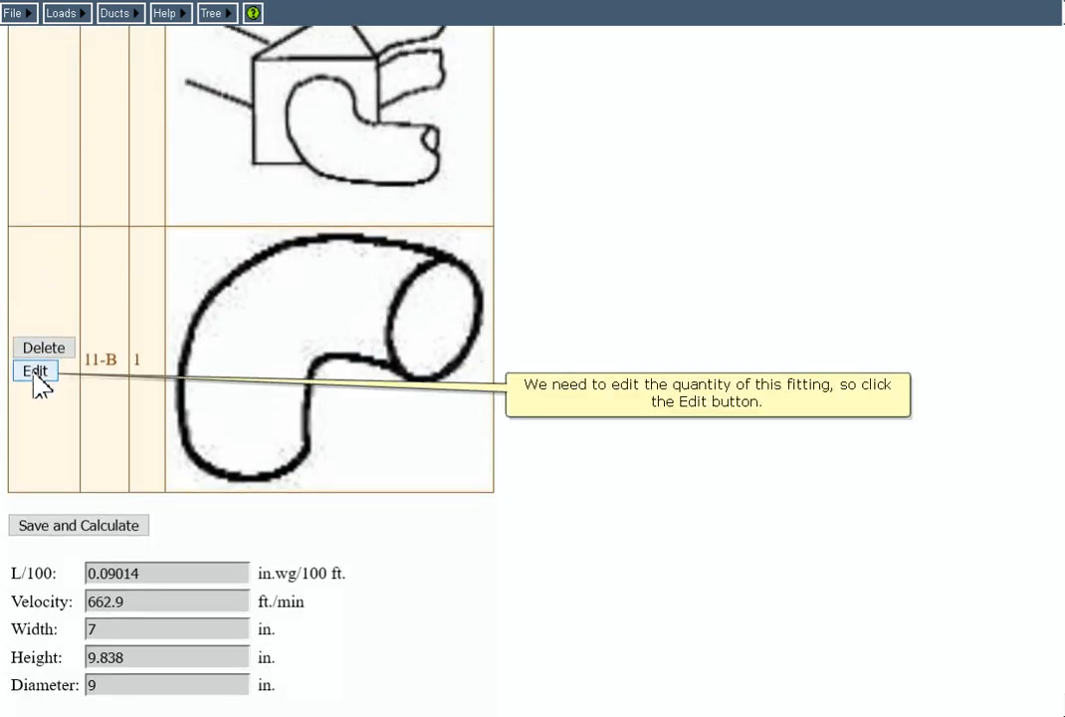
# Set the quantity of flex duct bend 11-B on supply runout SR-110 to 2 and return to the duct data.
pyautogui.click(36, 377)
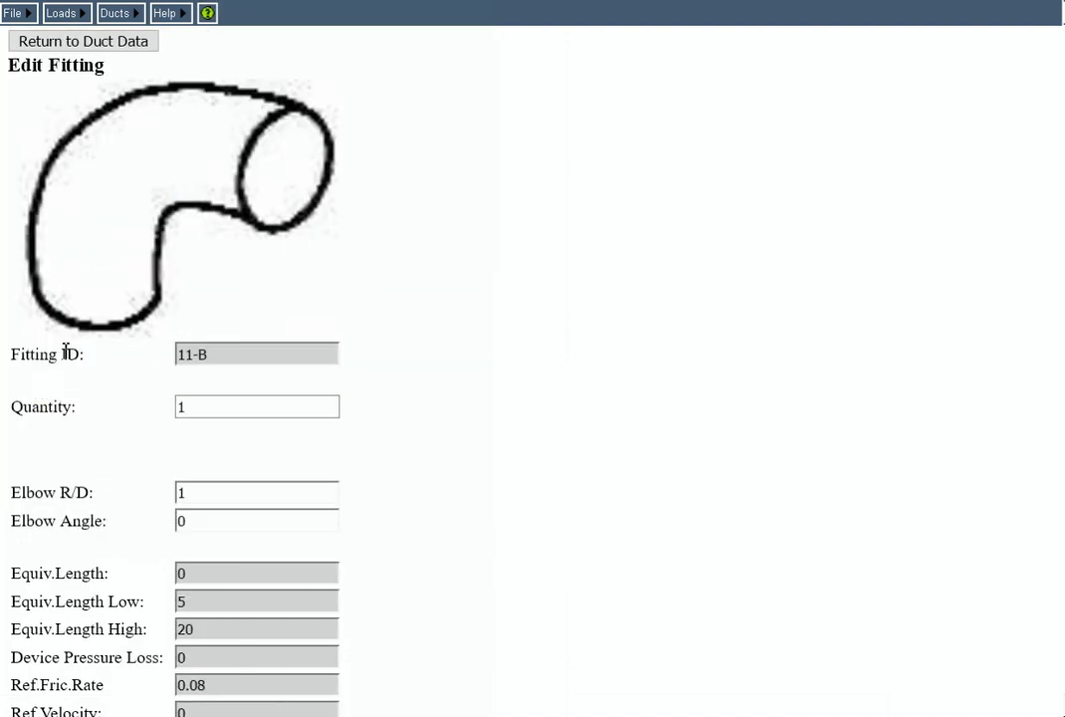
pyautogui.click(212, 406)
pyautogui.doubleClick(211, 406)
pyautogui.write('2')
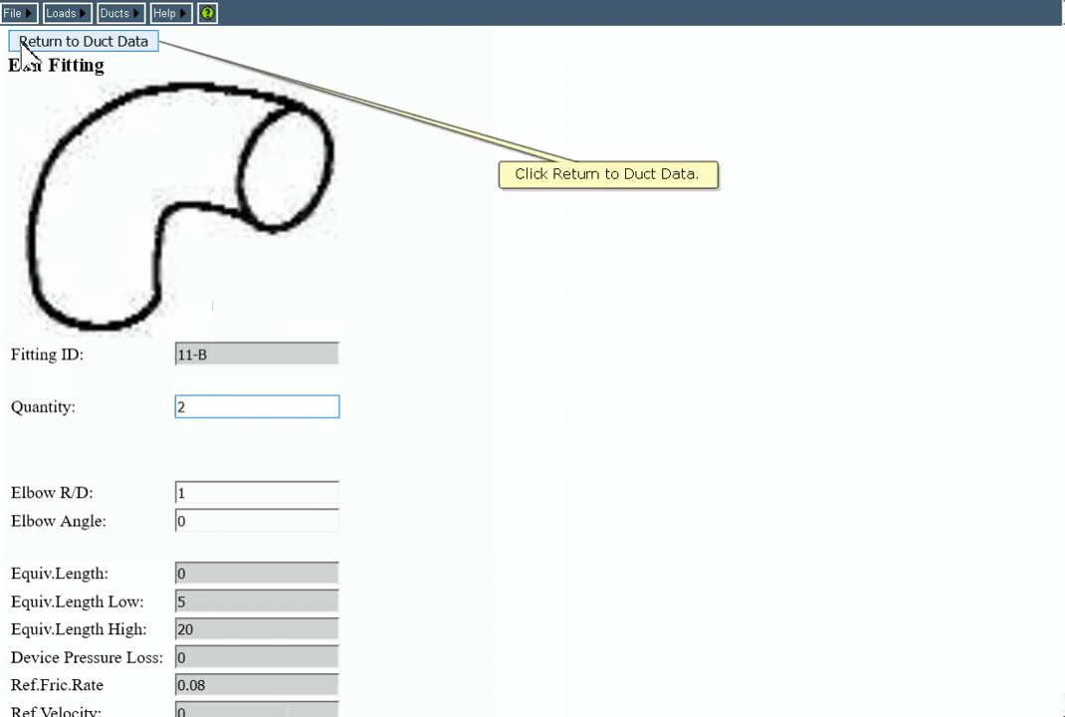
pyautogui.click(22, 45)
pyautogui.scroll(-3, 606, 371)
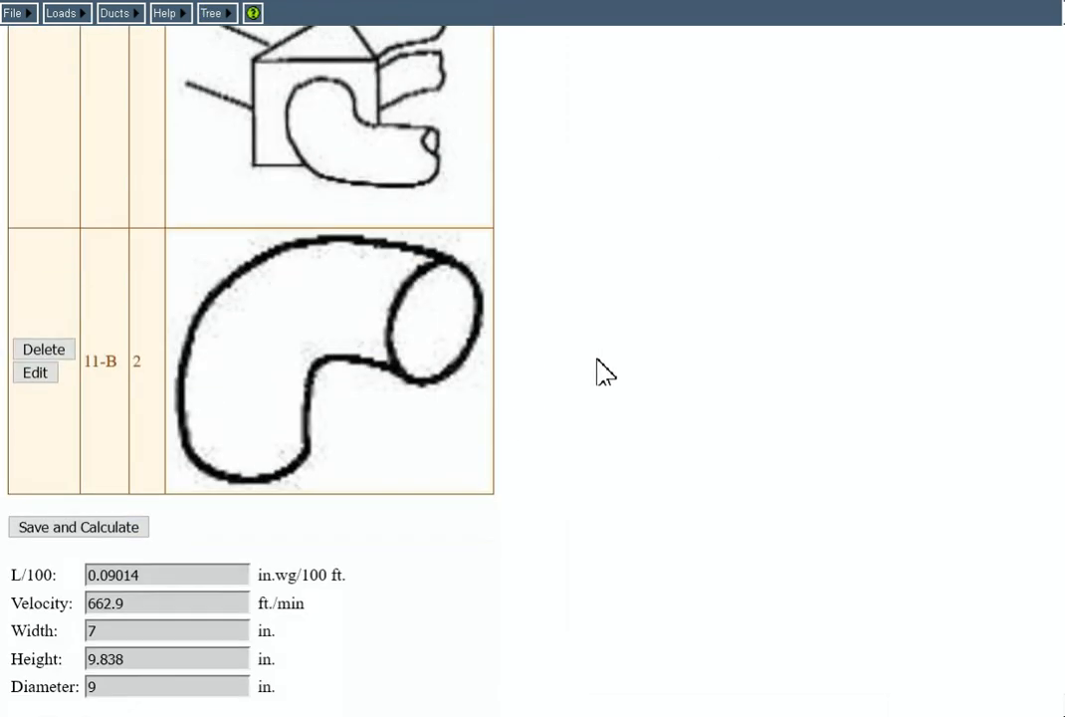
# Add fitting 4-H, the round floor boot with hard bend from Group 4, to supply runout SR-110.
pyautogui.scroll(5, 605, 371)
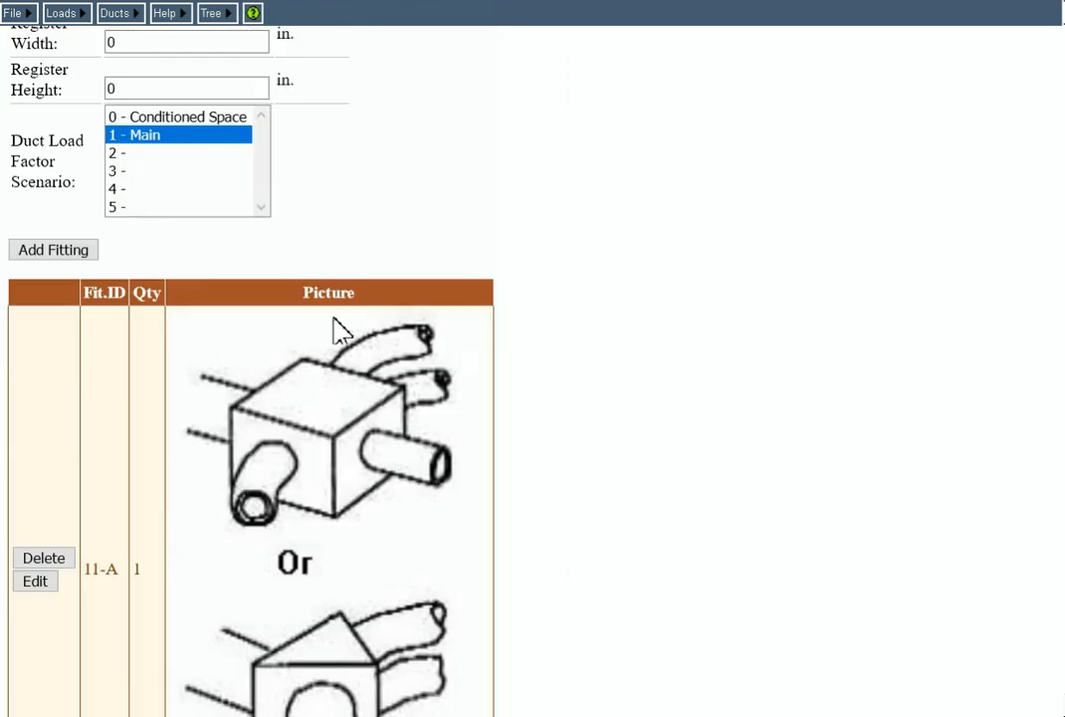
pyautogui.click(79, 253)
pyautogui.click(80, 254)
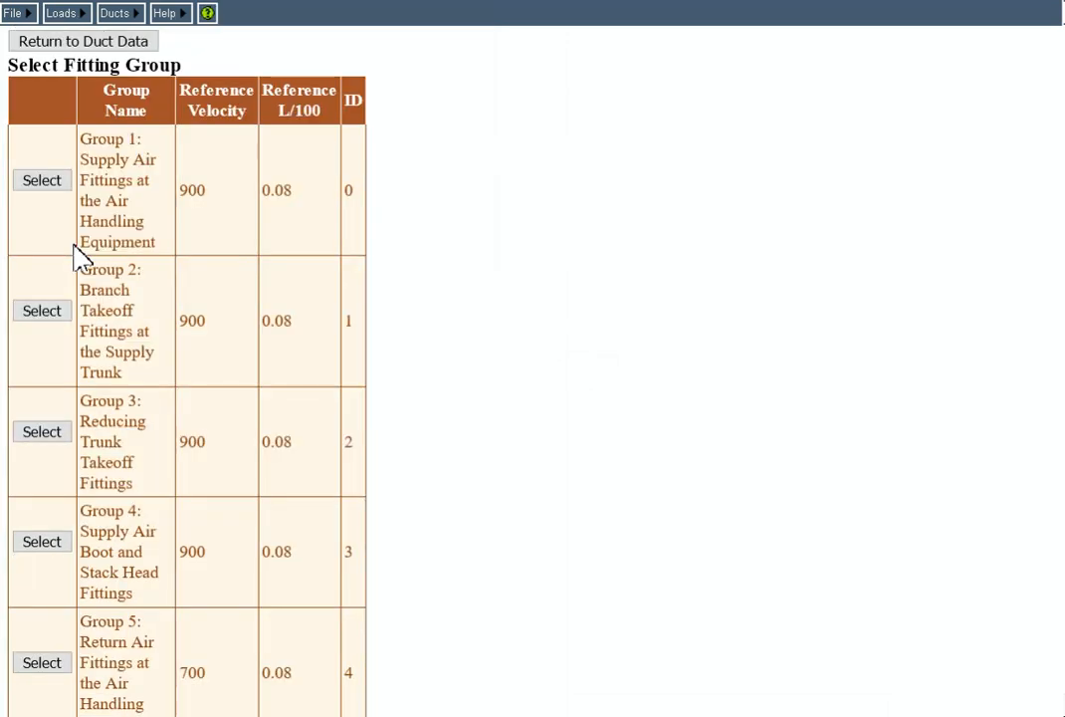
pyautogui.scroll(-3, 84, 447)
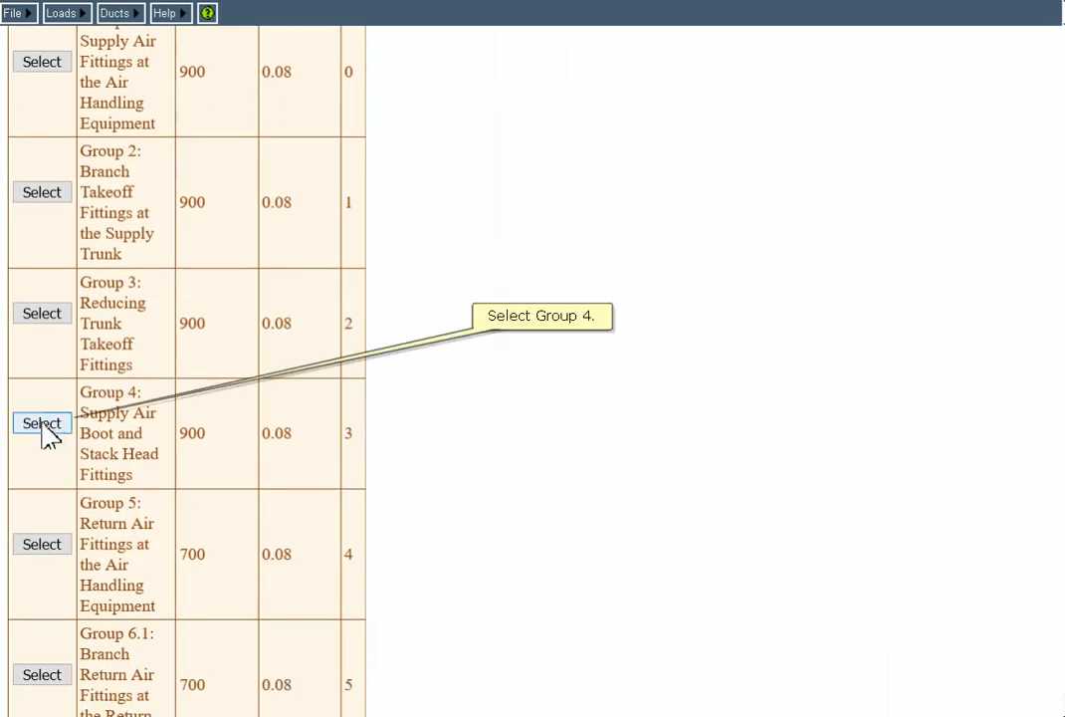
pyautogui.click(43, 427)
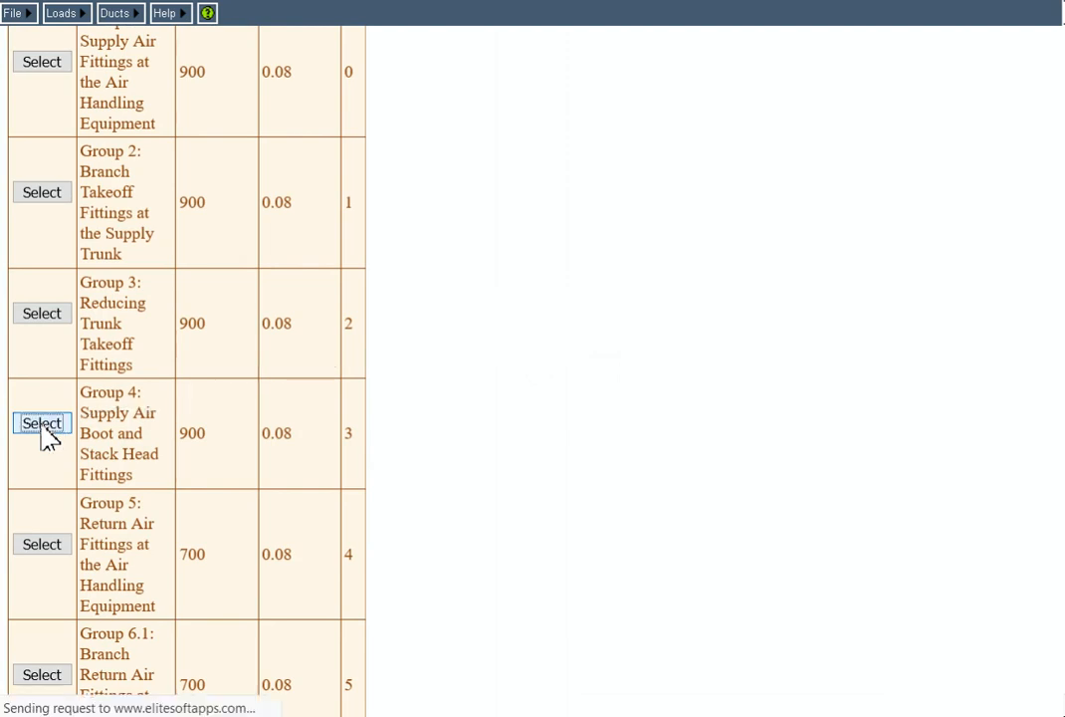
pyautogui.scroll(-8, 611, 409)
pyautogui.scroll(-10, 586, 366)
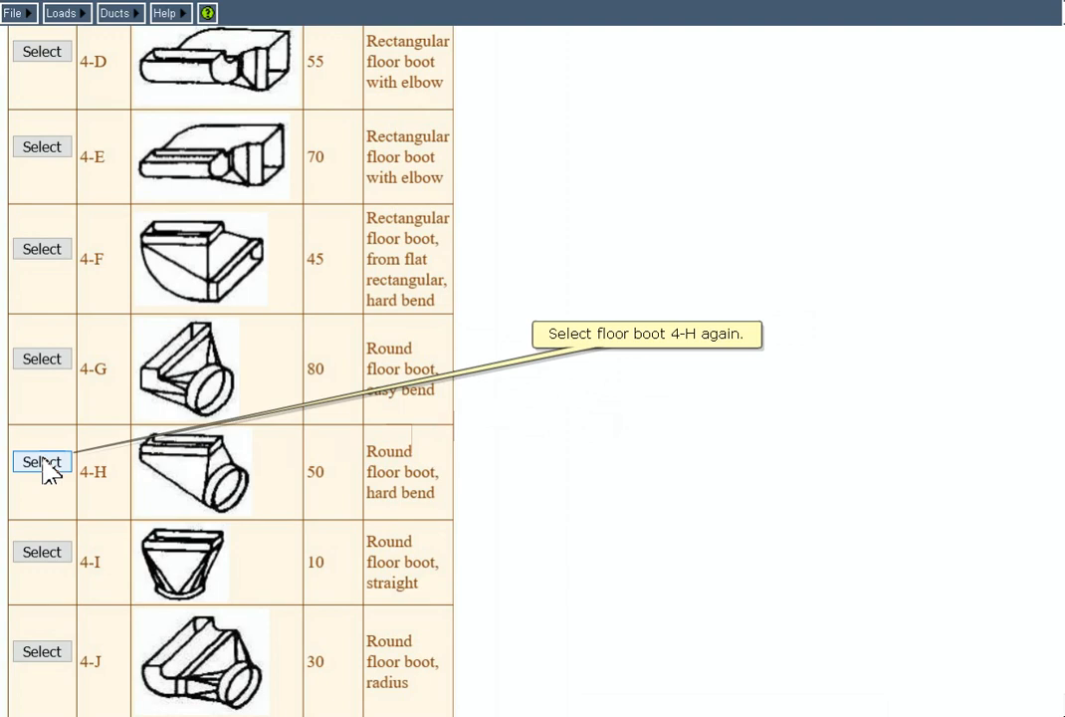
pyautogui.click(43, 463)
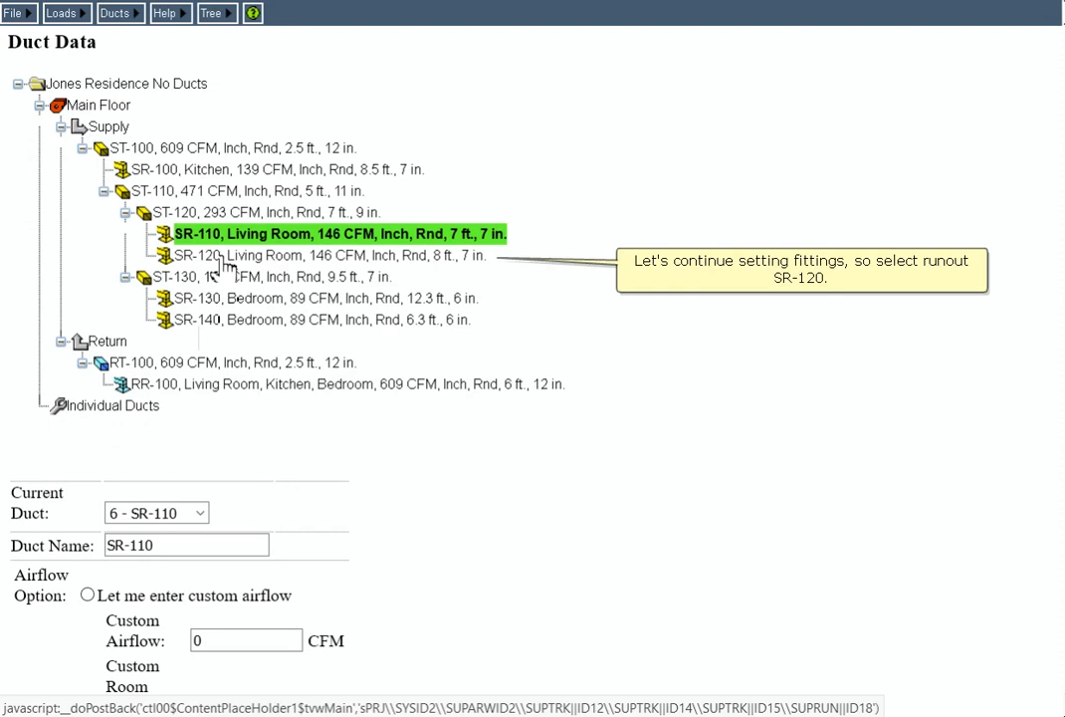
# Assign fitting 11-A, the flex duct junction box from Group 11, to supply runout SR-120.
pyautogui.click(225, 257)
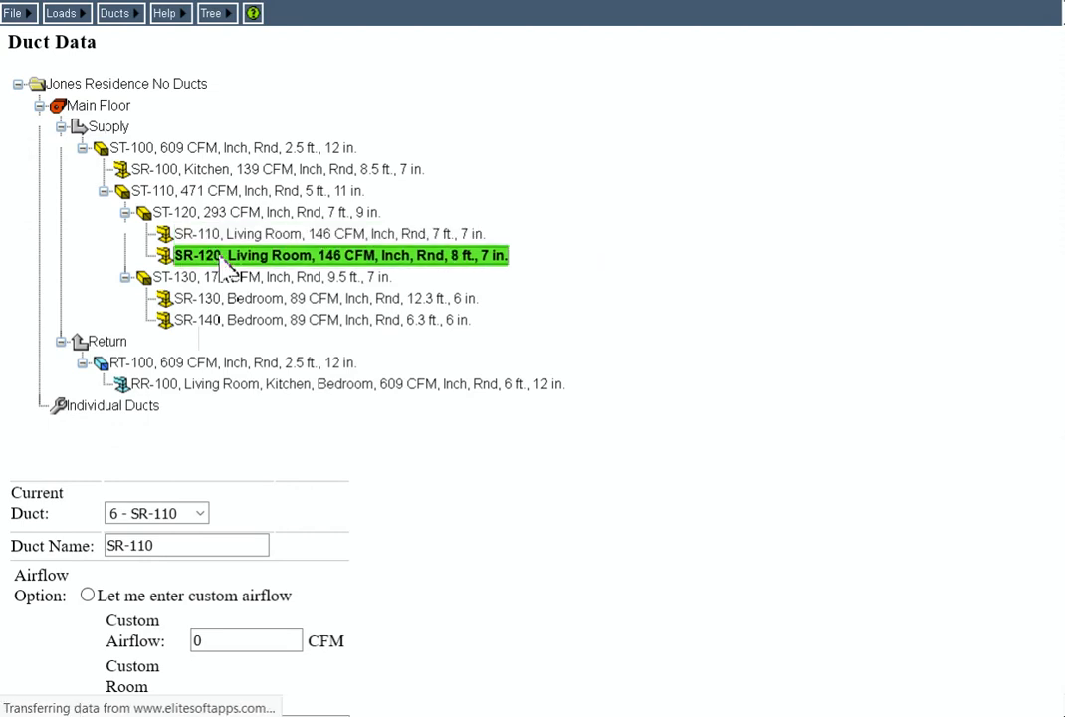
pyautogui.scroll(-6, 317, 371)
pyautogui.scroll(-6, 316, 371)
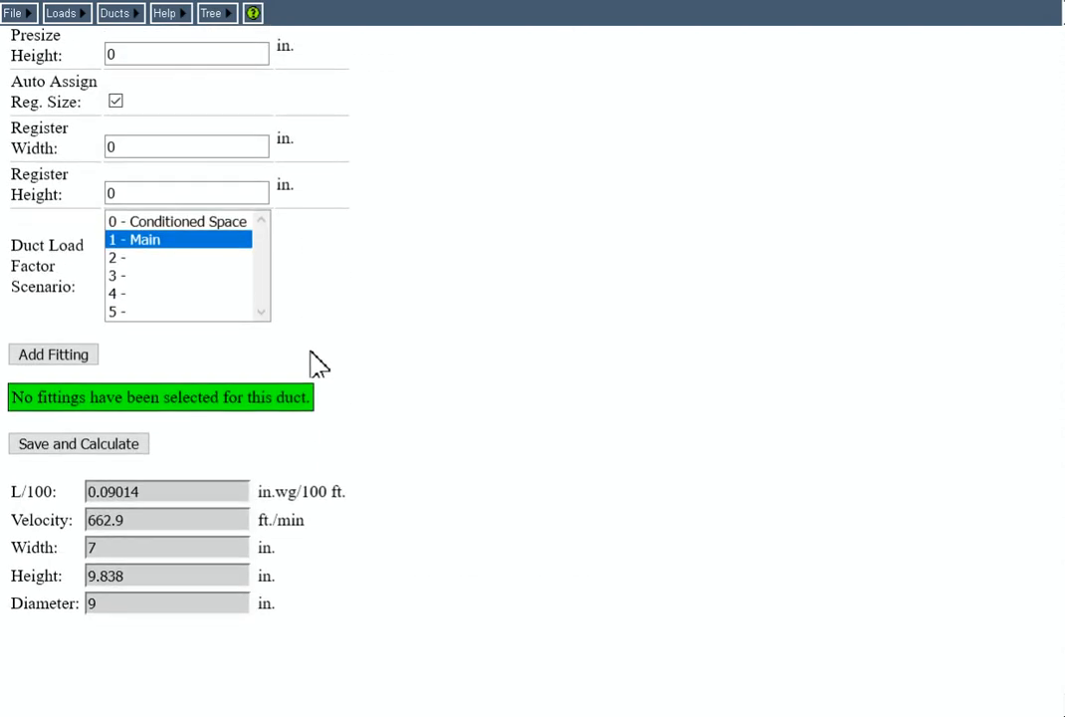
pyautogui.click(53, 355)
pyautogui.scroll(-9, 85, 366)
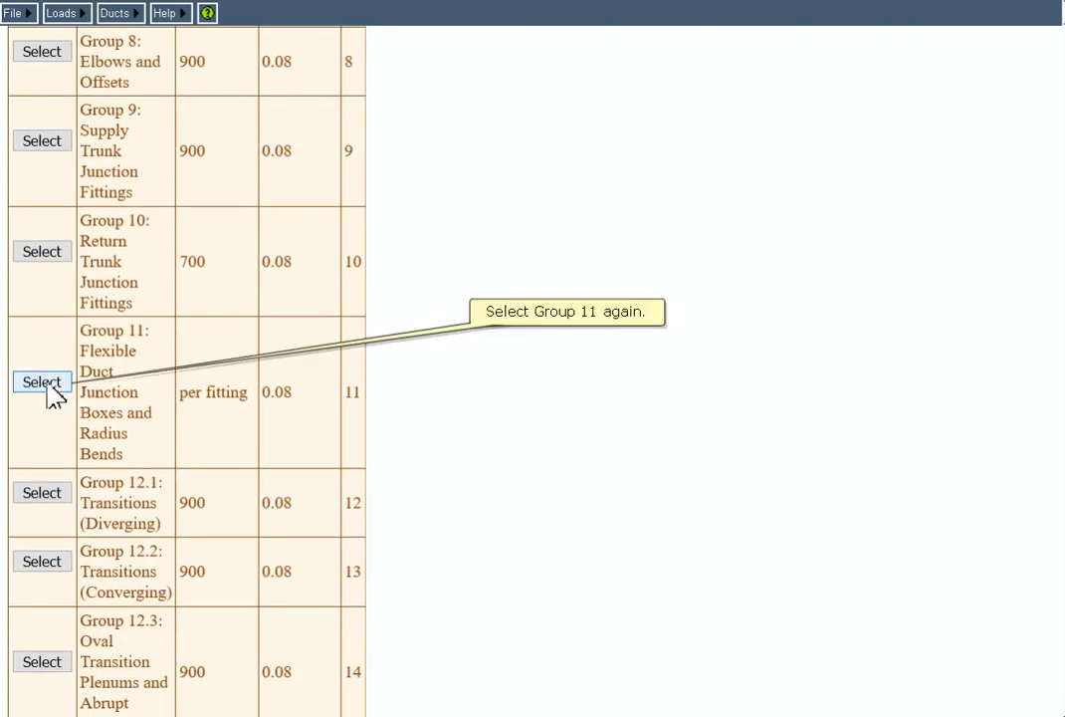
pyautogui.click(47, 386)
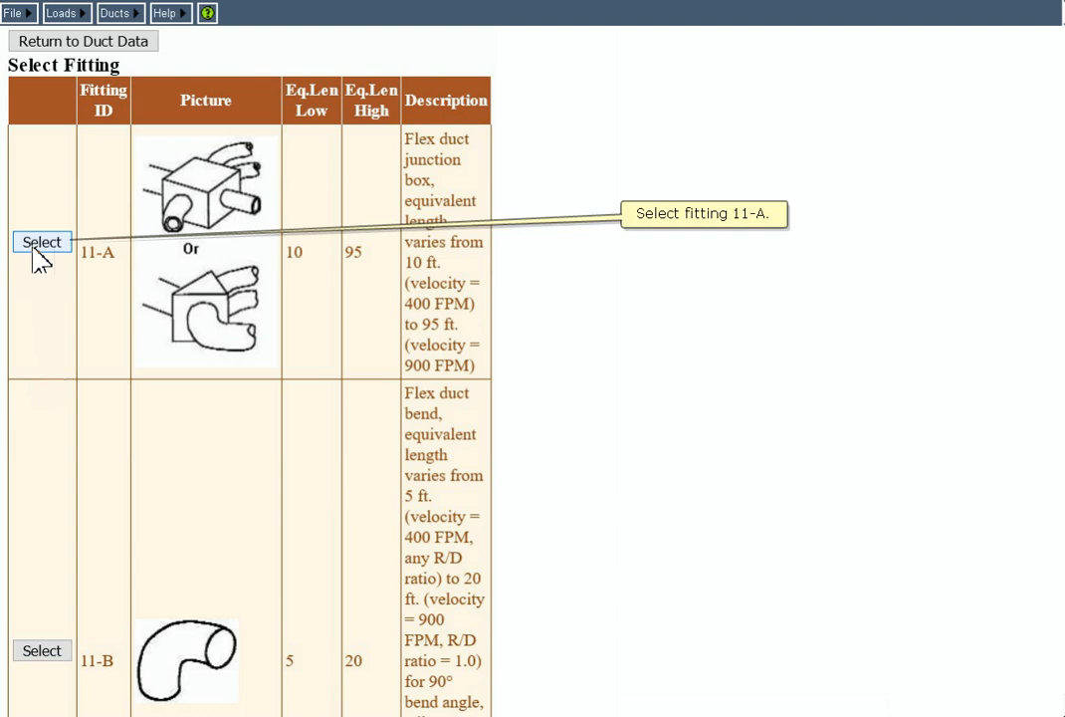
pyautogui.click(42, 243)
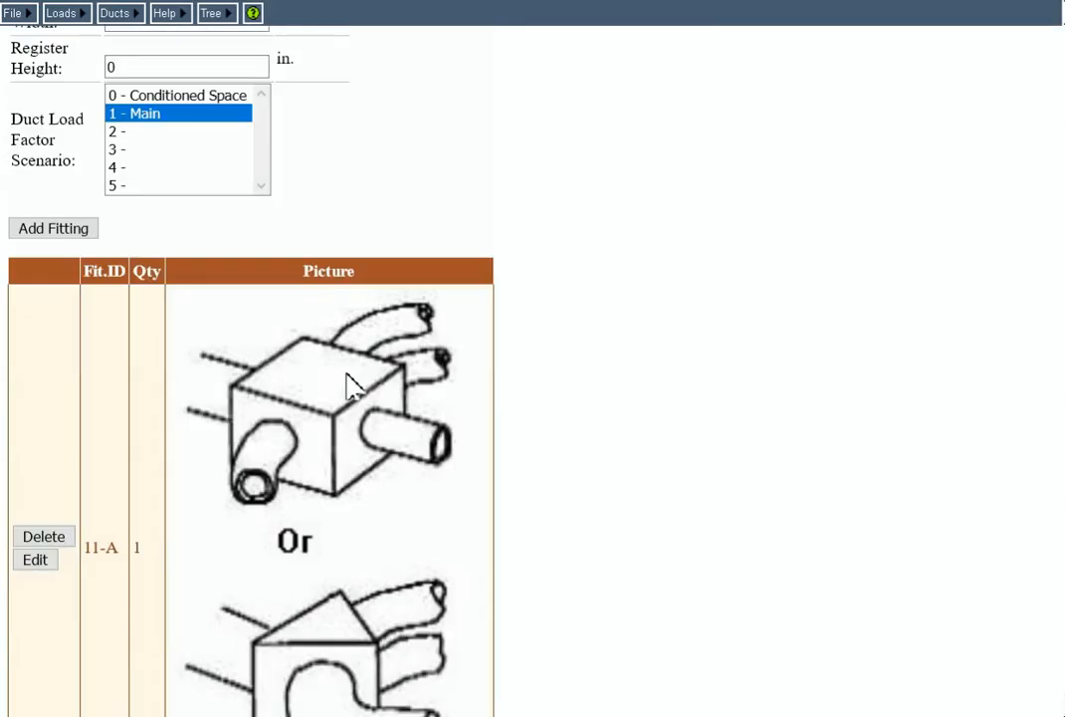
# Add fitting 11-B, the flex duct bend from Group 11, to supply runout SR-120.
pyautogui.click(52, 236)
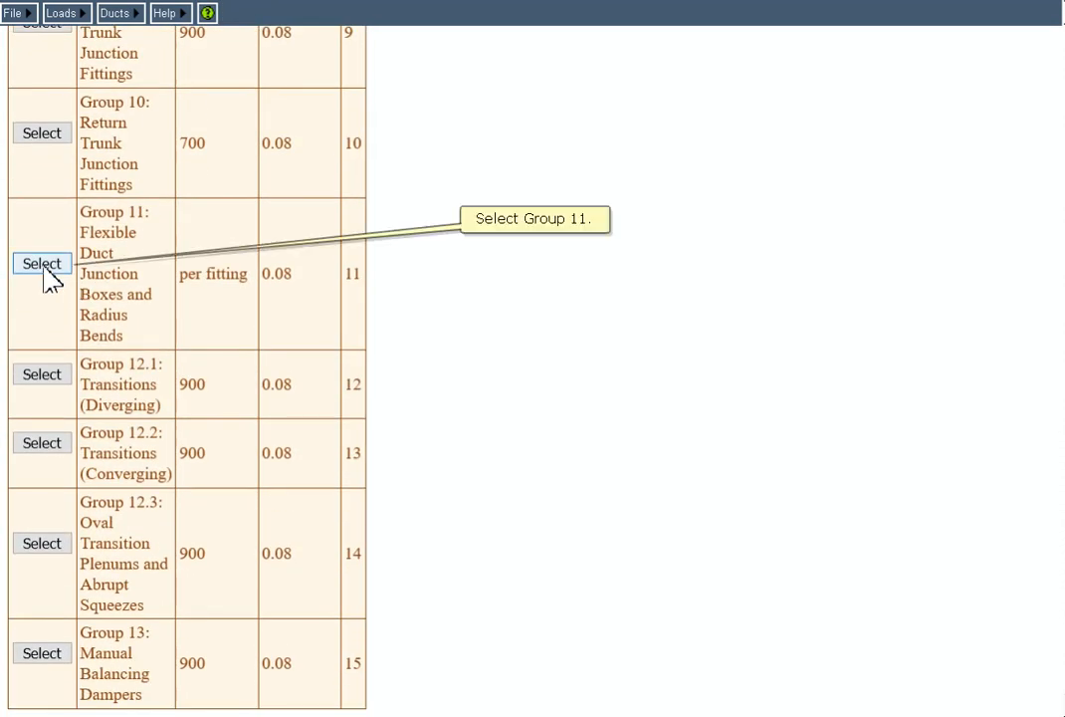
pyautogui.click(44, 267)
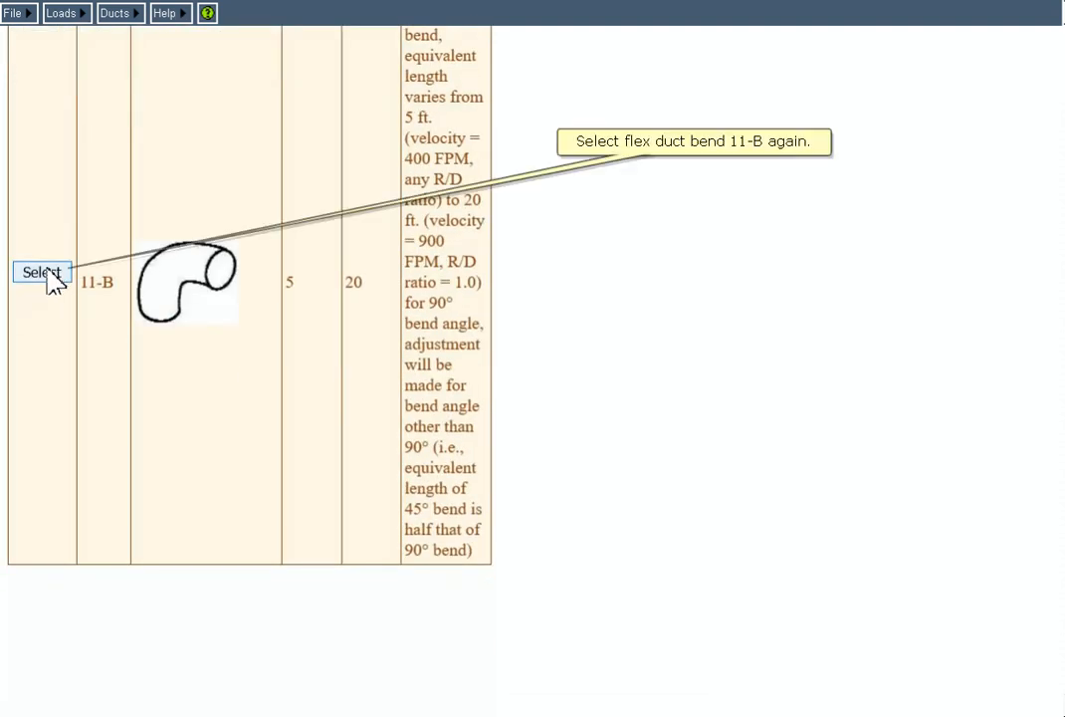
pyautogui.click(44, 273)
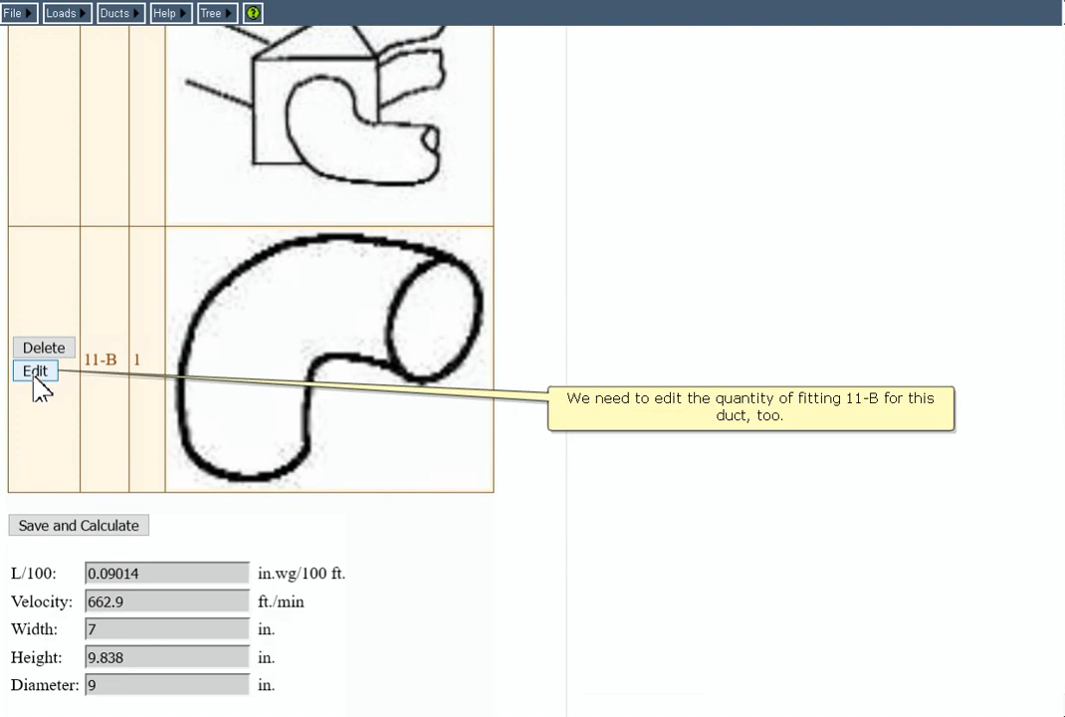
# Set the quantity of flex duct bend 11-B on supply runout SR-120 to 2 and return to the duct data.
pyautogui.click(35, 376)
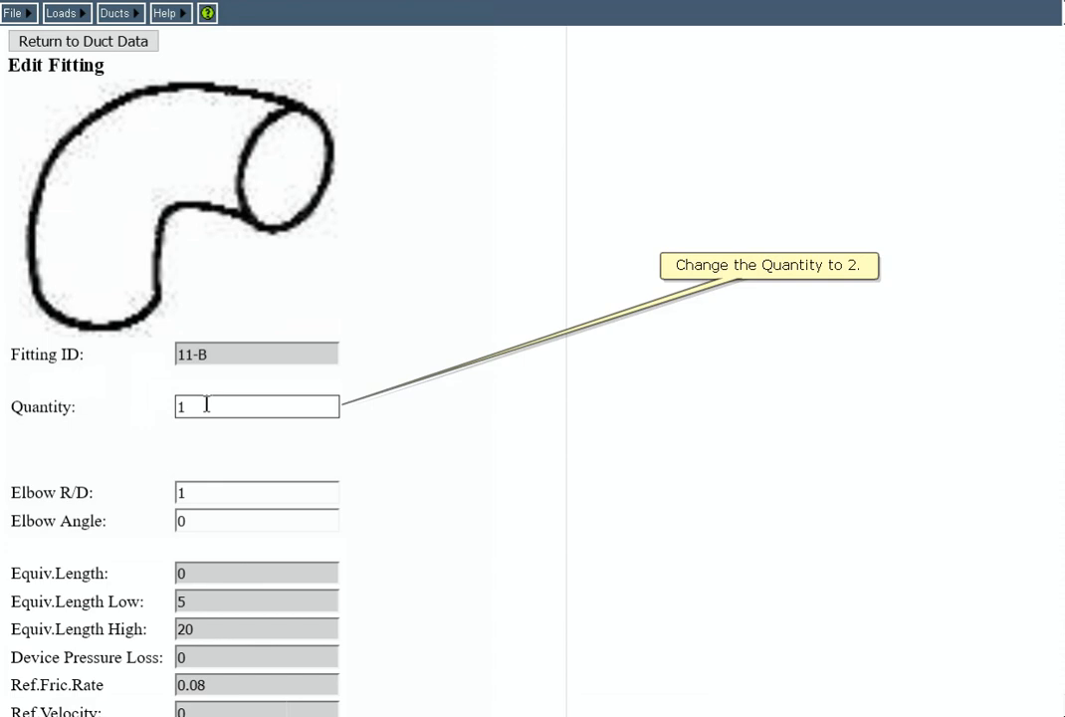
pyautogui.click(207, 404)
pyautogui.press('BackSpace')
pyautogui.write('2')
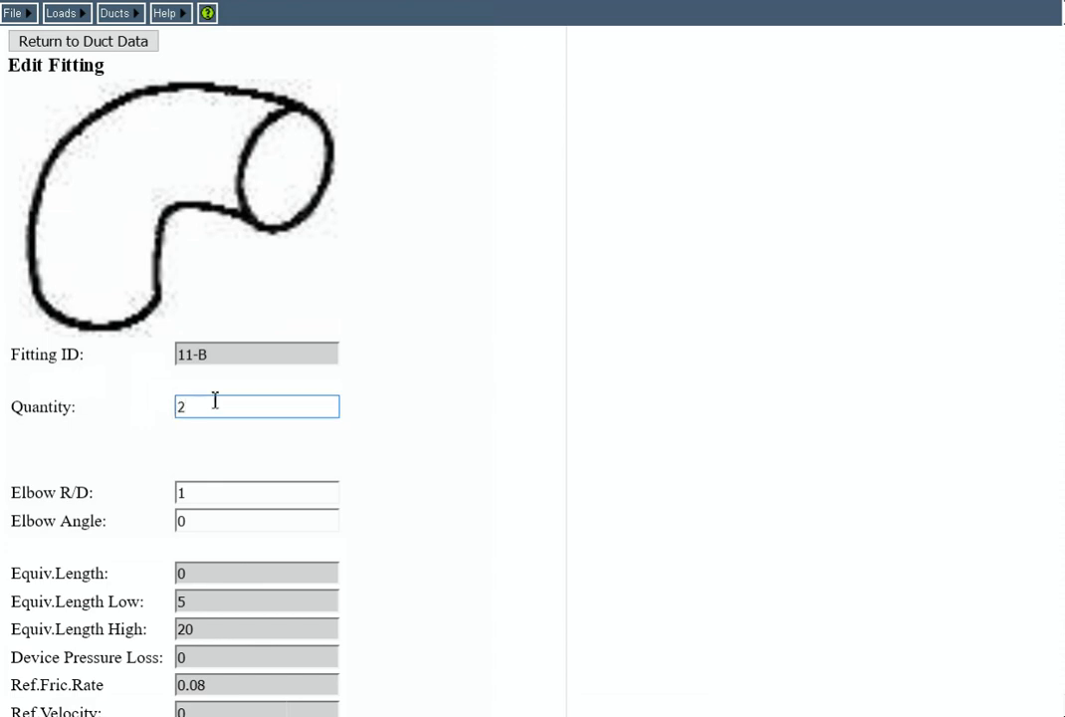
pyautogui.click(92, 44)
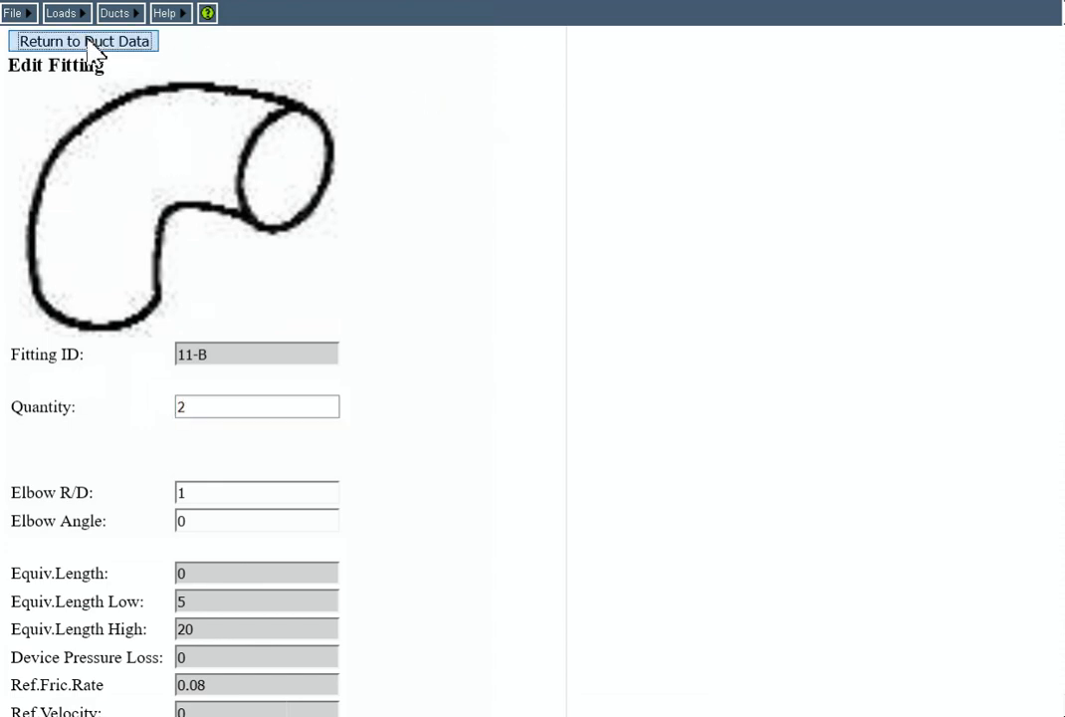
# Add fitting 4-H, the round floor boot with hard bend from Group 4, to supply runout SR-120.
pyautogui.scroll(2, 528, 289)
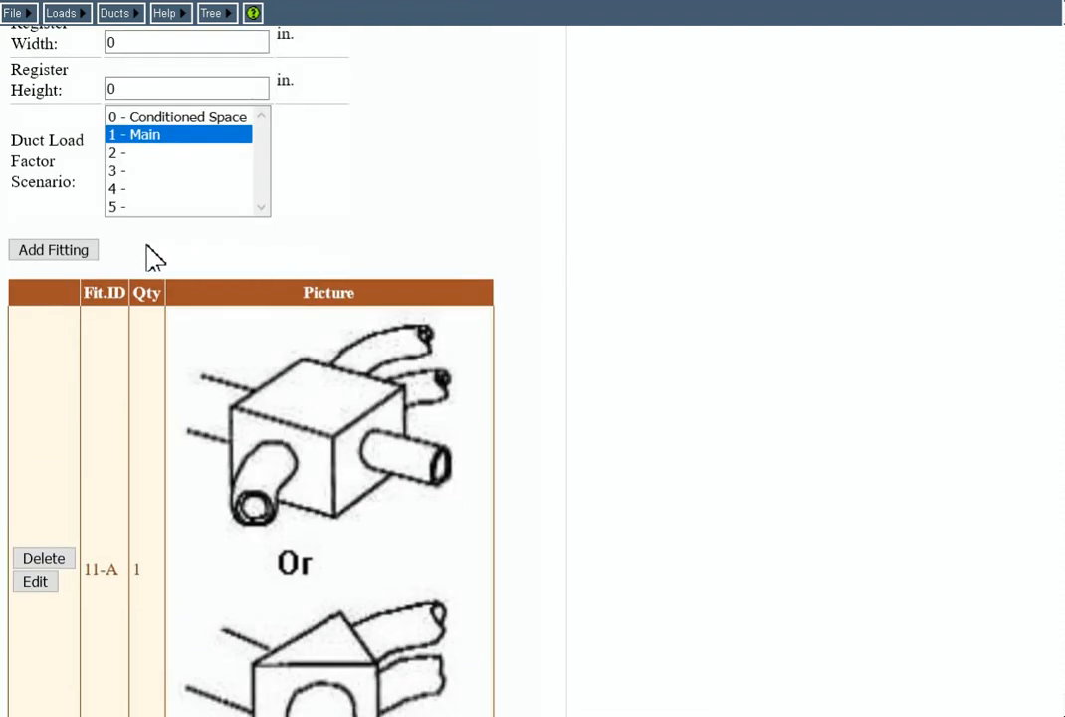
pyautogui.click(91, 254)
pyautogui.scroll(-2, 40, 299)
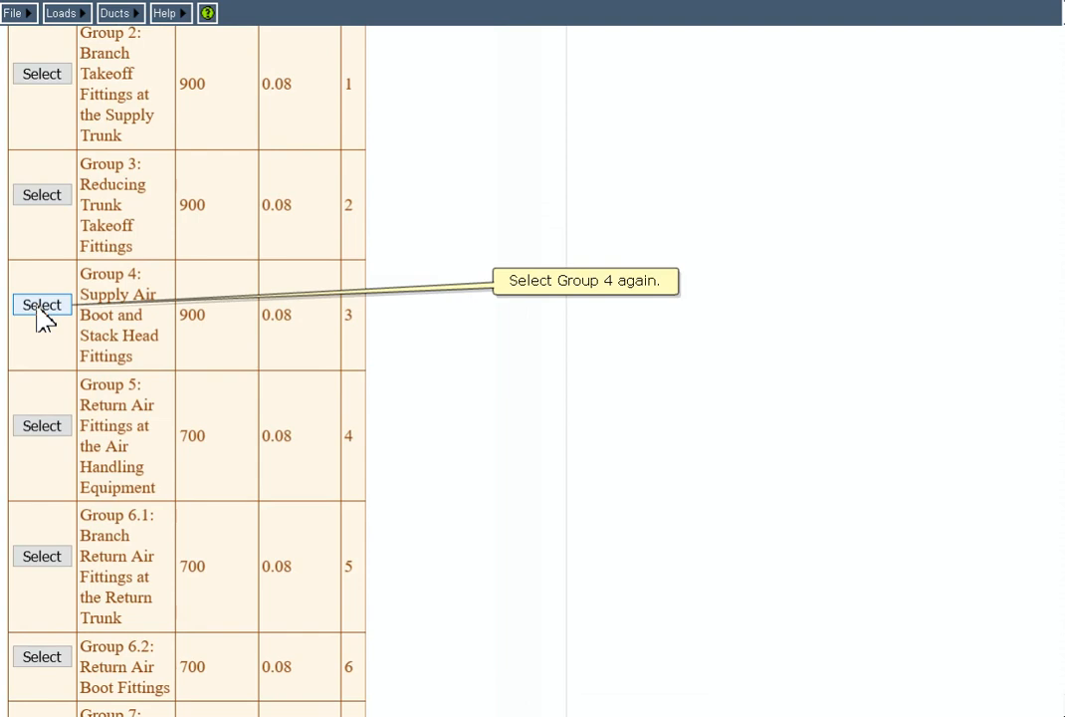
pyautogui.click(40, 309)
pyautogui.scroll(-10, 75, 304)
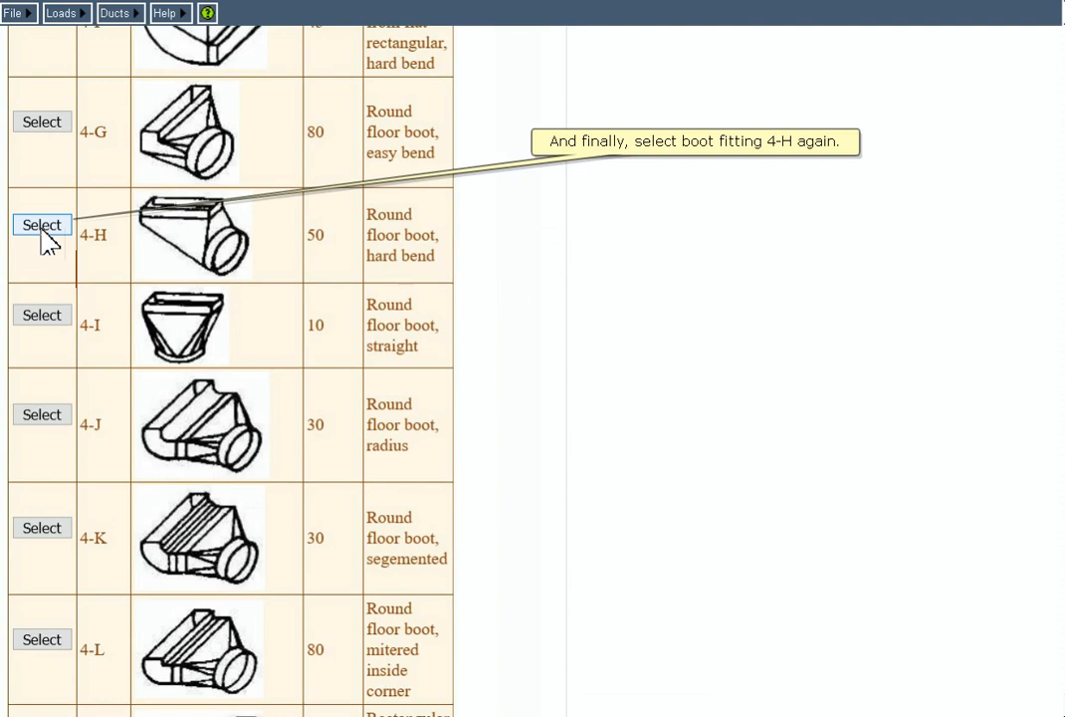
pyautogui.click(42, 227)
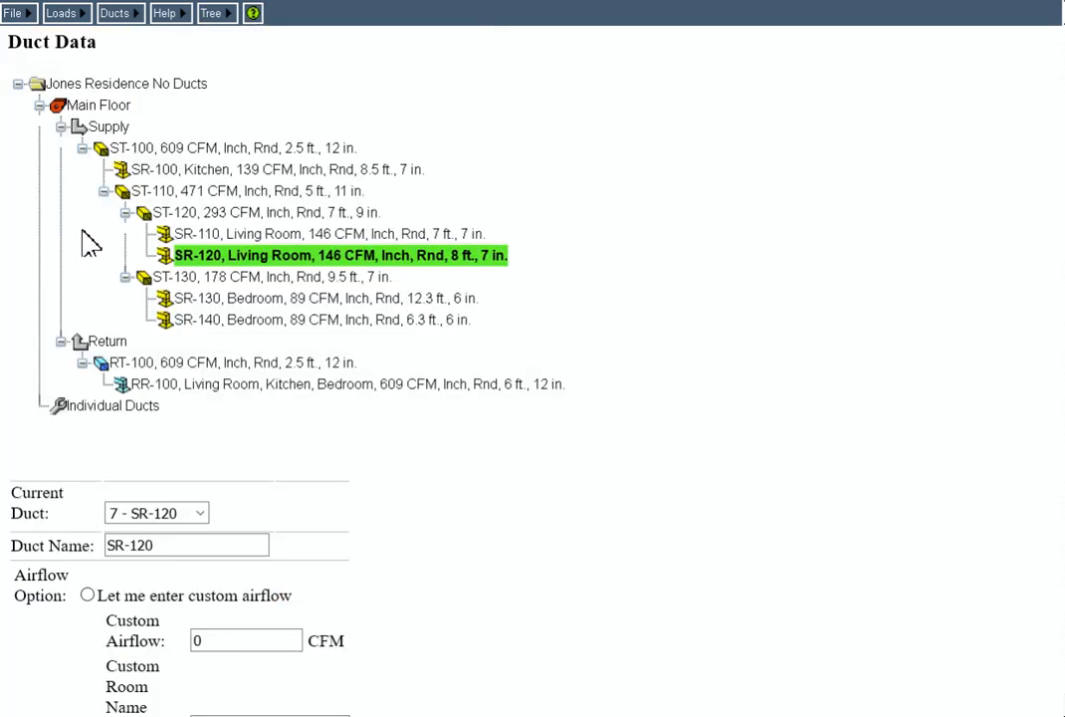
# Assign fitting 9-E2, the main ID for a tapered rectangular takeoff from rectangular main in Group 9, to supply trunk ST-130.
pyautogui.click(217, 279)
pyautogui.scroll(-10, 418, 295)
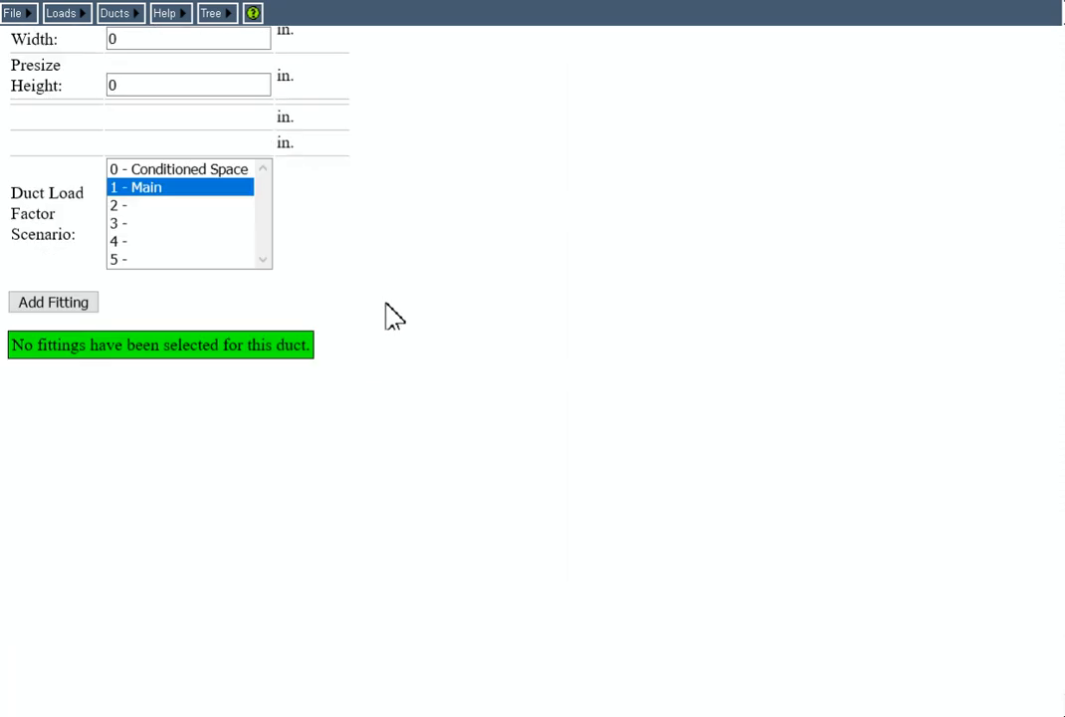
pyautogui.scroll(1, 383, 302)
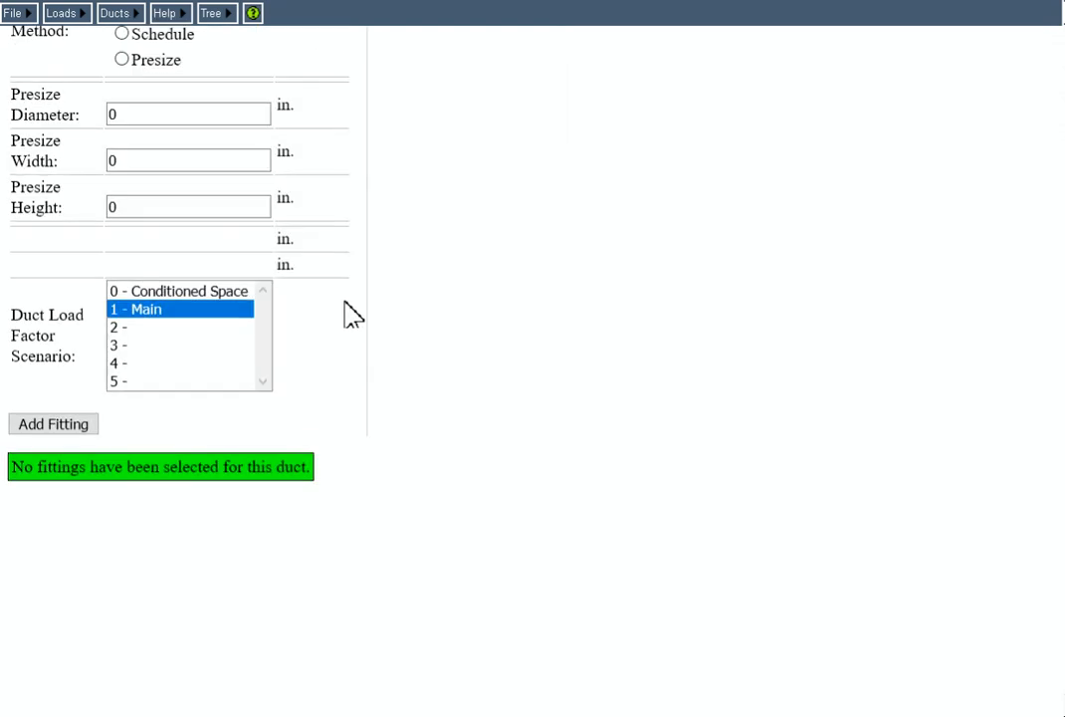
pyautogui.click(55, 425)
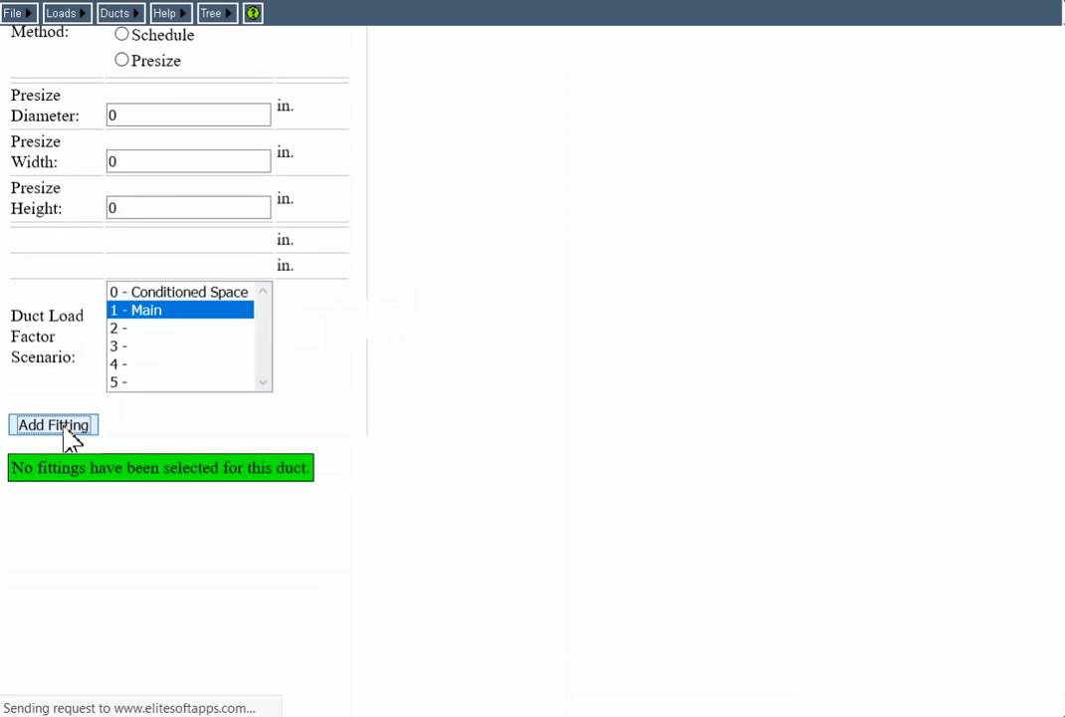
pyautogui.scroll(-7, 148, 287)
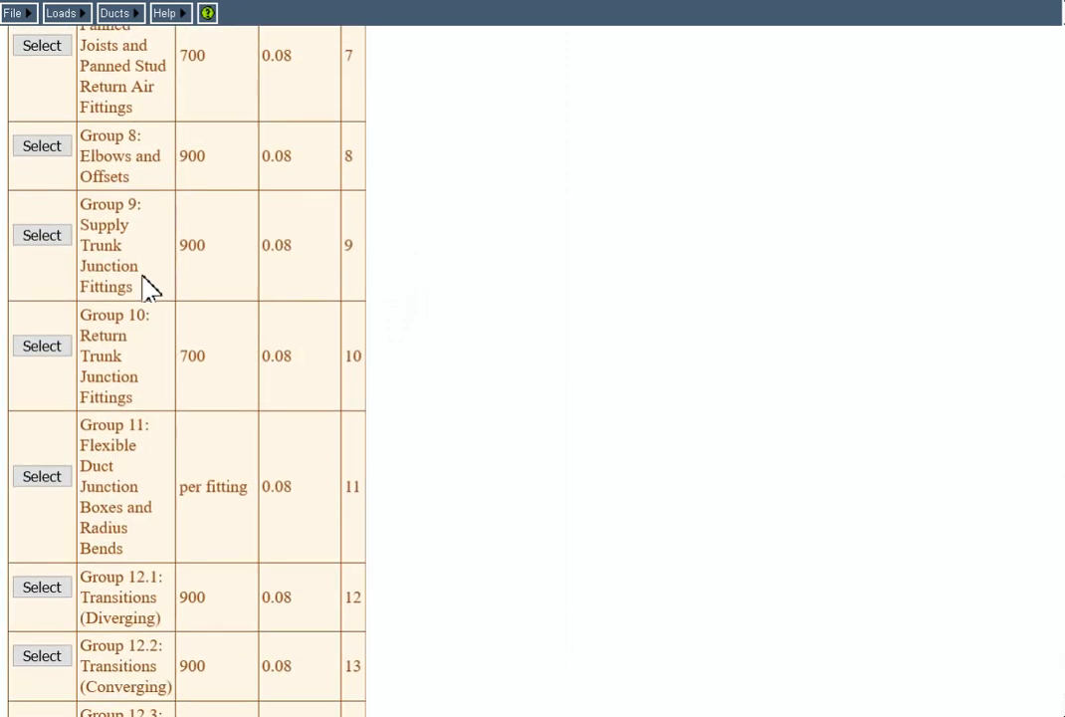
pyautogui.click(40, 237)
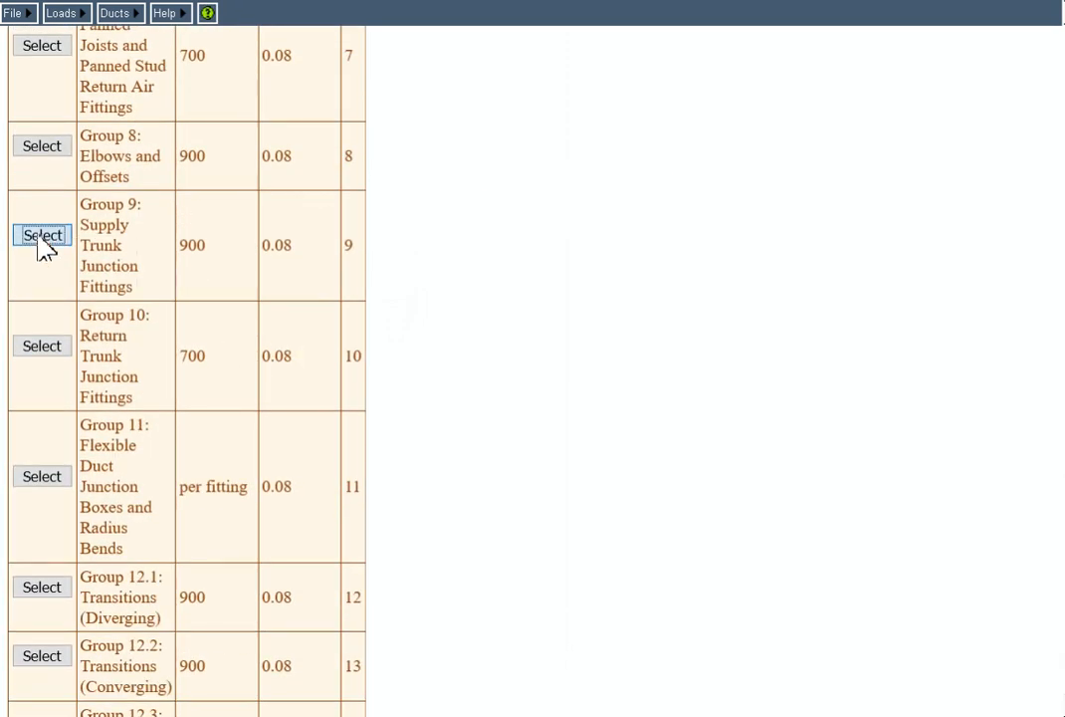
pyautogui.scroll(-10, 256, 307)
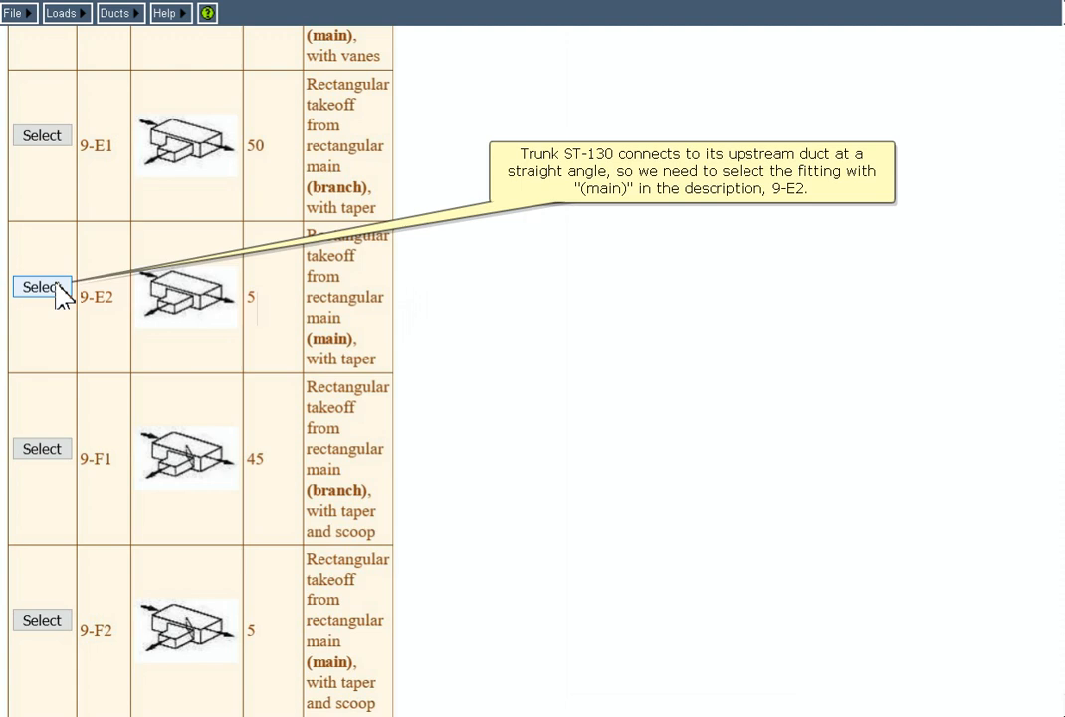
pyautogui.click(55, 289)
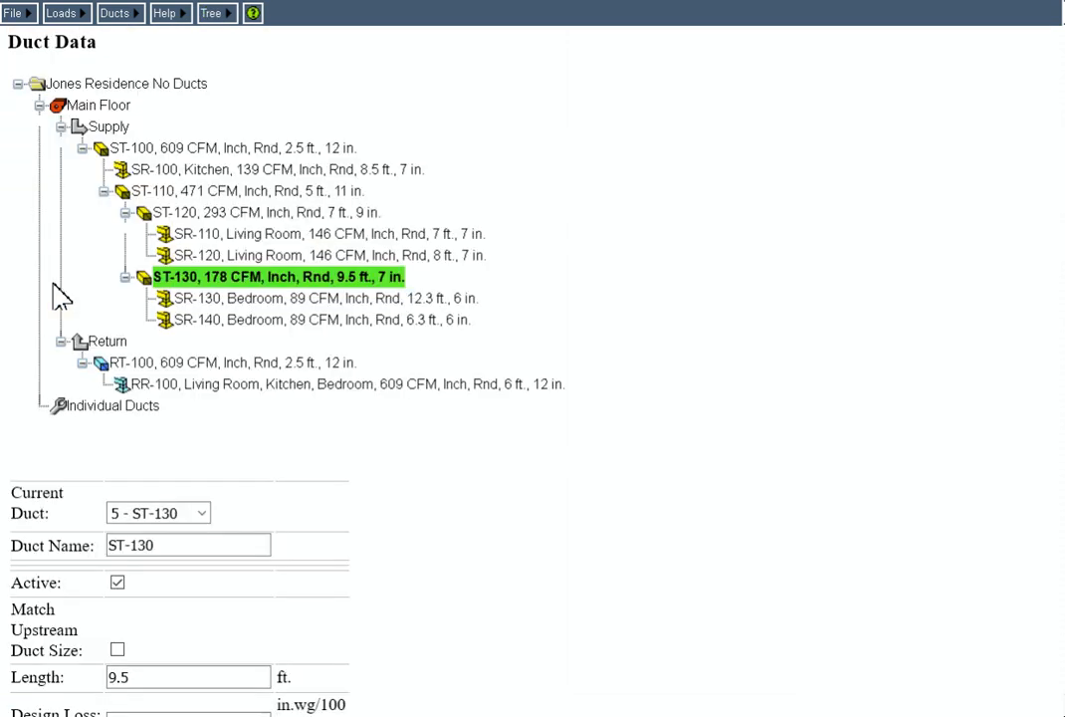
# Add fitting 11-A, the flex duct junction box from Group 11, to supply runout SR-130.
pyautogui.click(218, 304)
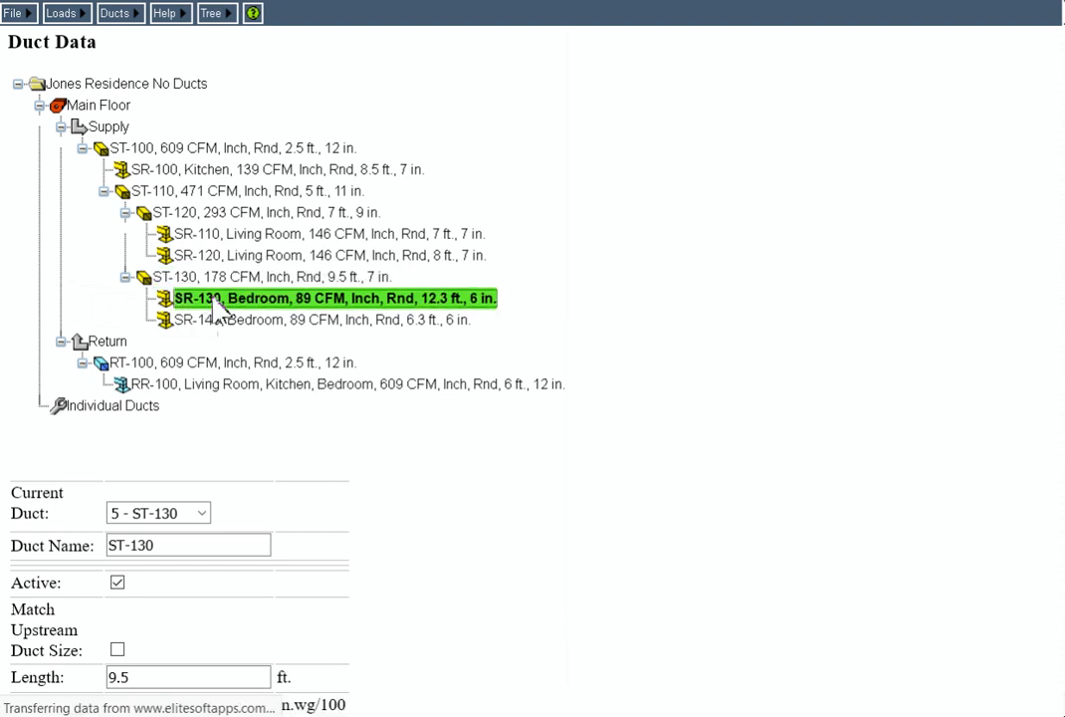
pyautogui.scroll(-12, 421, 369)
pyautogui.scroll(-3, 299, 358)
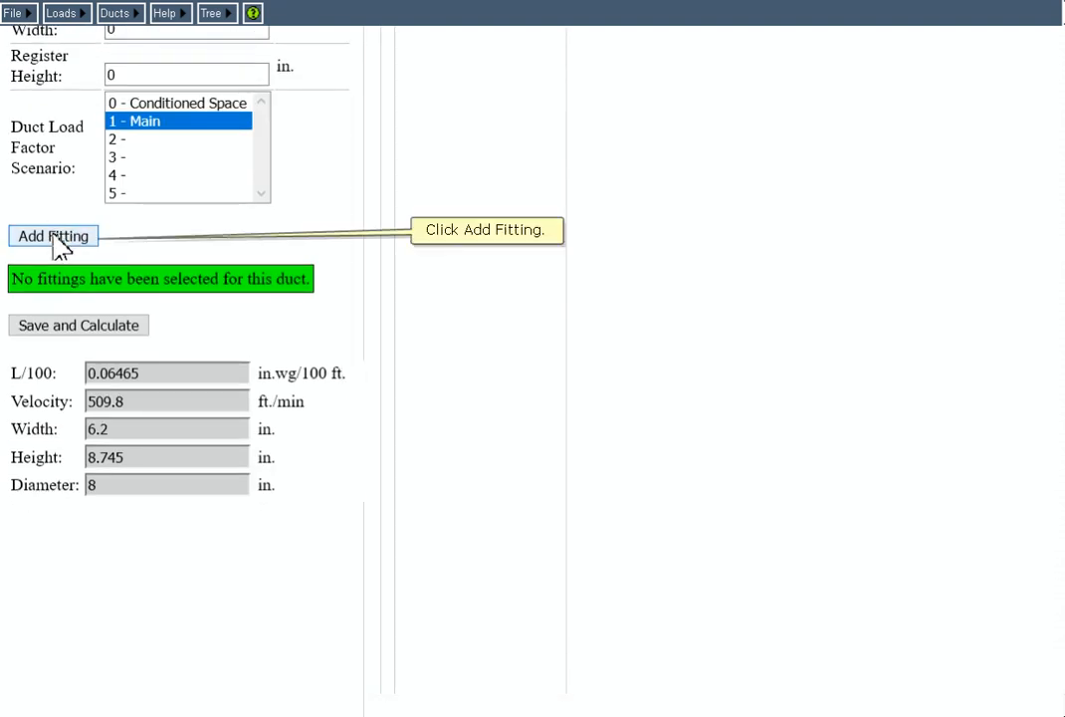
pyautogui.click(55, 239)
pyautogui.scroll(-8, 204, 338)
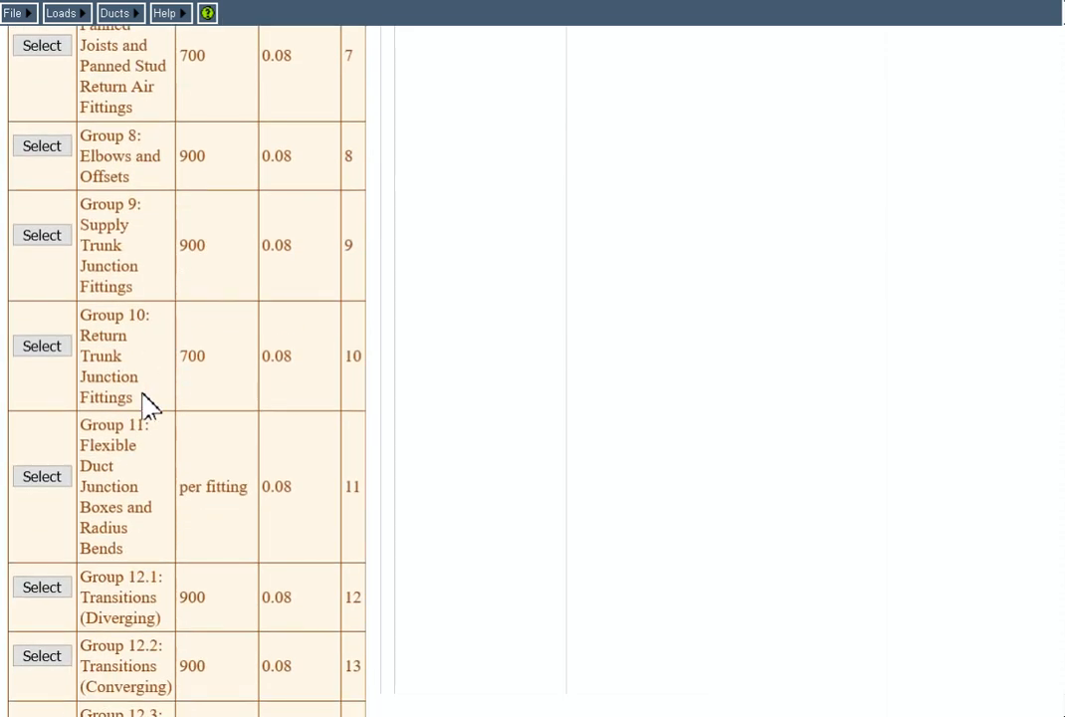
pyautogui.click(45, 477)
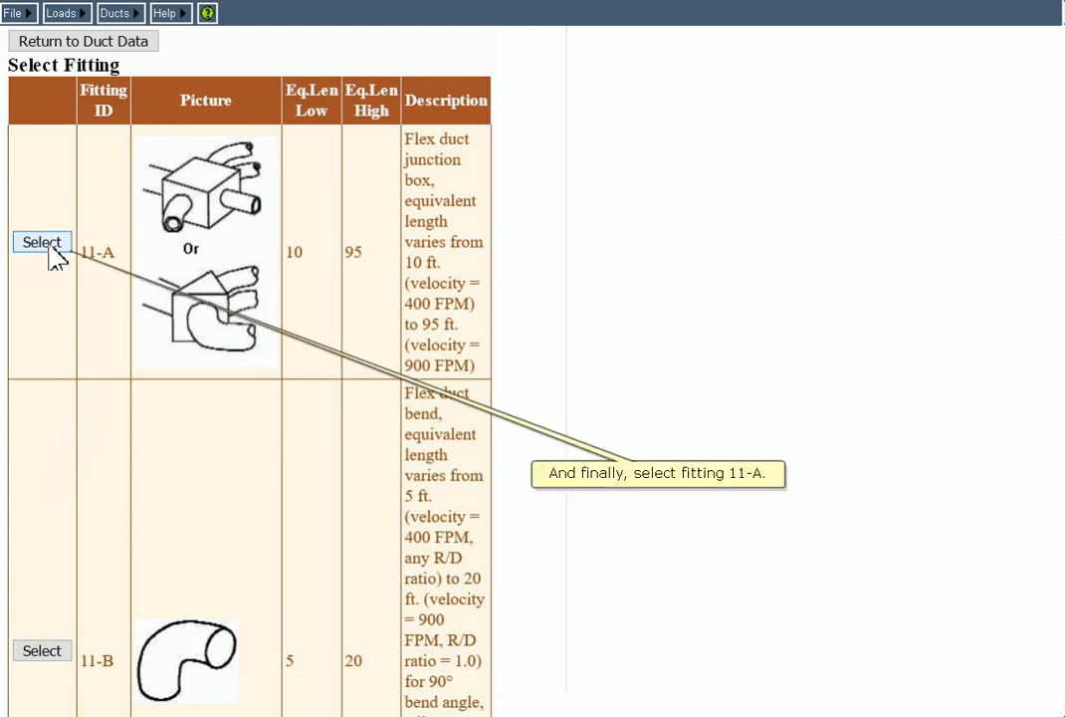
pyautogui.click(42, 243)
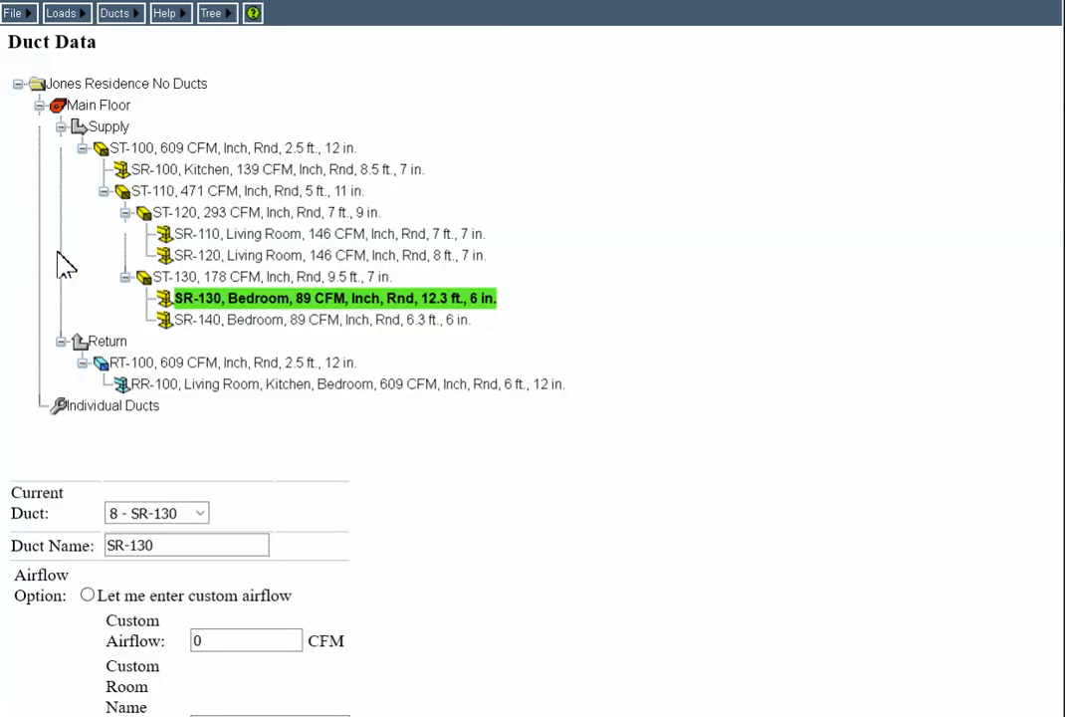
# Add fitting 11-B, the flex duct bend from Group 11, to supply runout SR-130.
pyautogui.scroll(-15, 59, 269)
pyautogui.scroll(2, 61, 135)
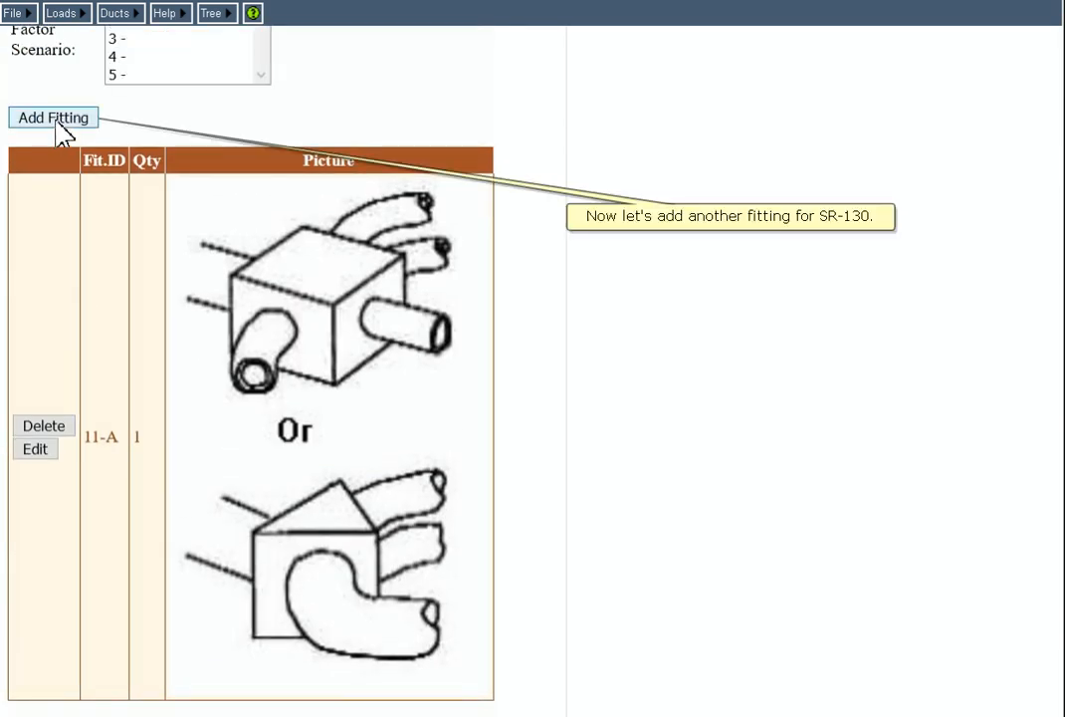
pyautogui.click(57, 127)
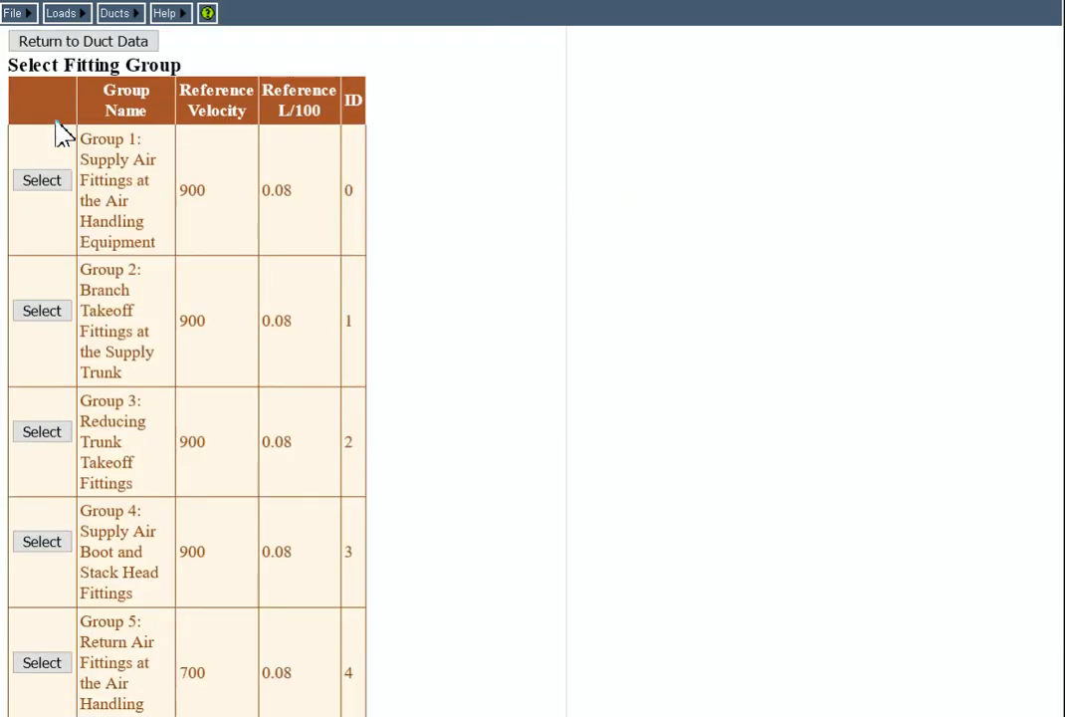
pyautogui.scroll(-12, 55, 280)
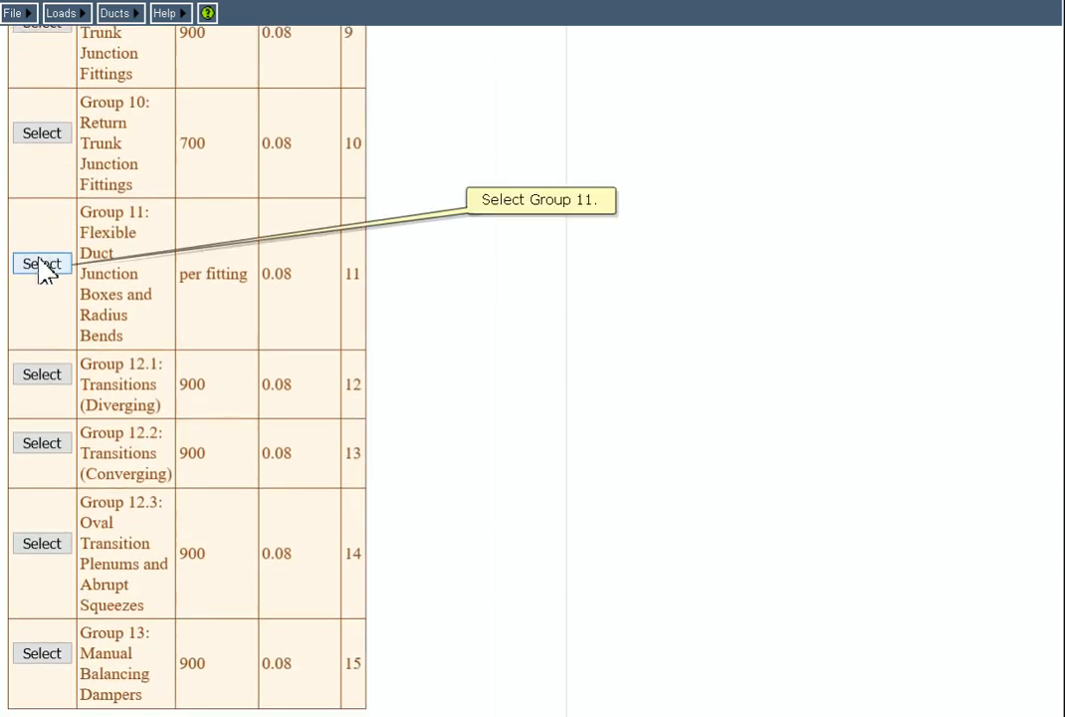
pyautogui.click(43, 266)
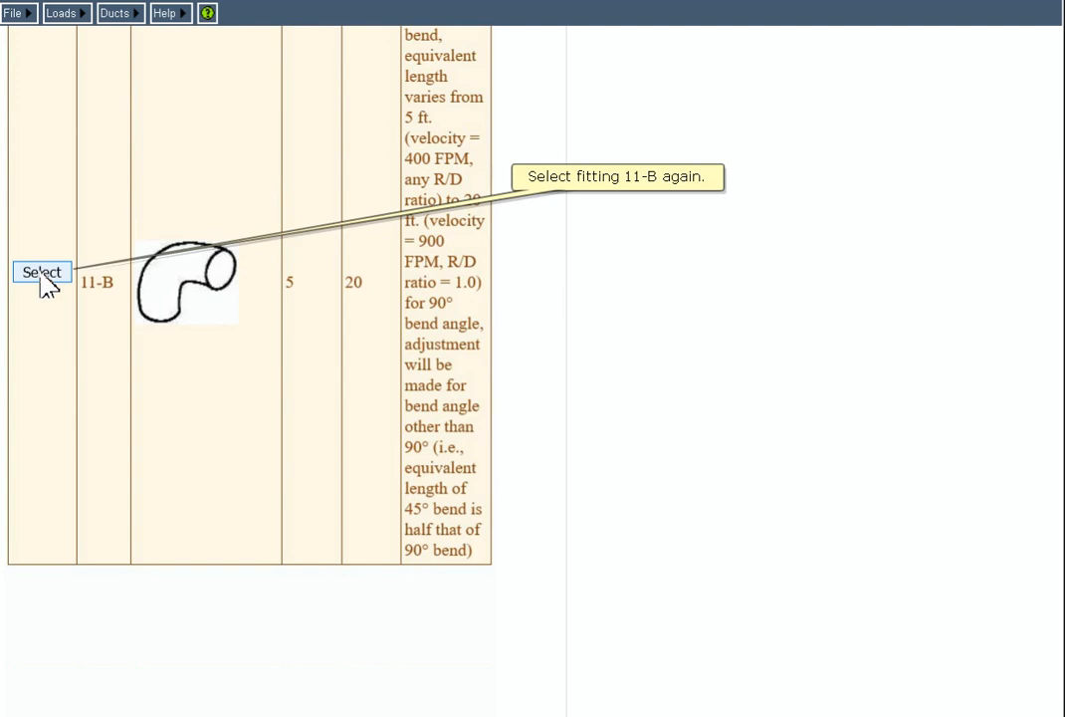
pyautogui.click(42, 273)
# Set the quantity of flex duct bend 11-B on supply runout SR-130 to 2 and return to the duct data.
pyautogui.scroll(-15, 49, 298)
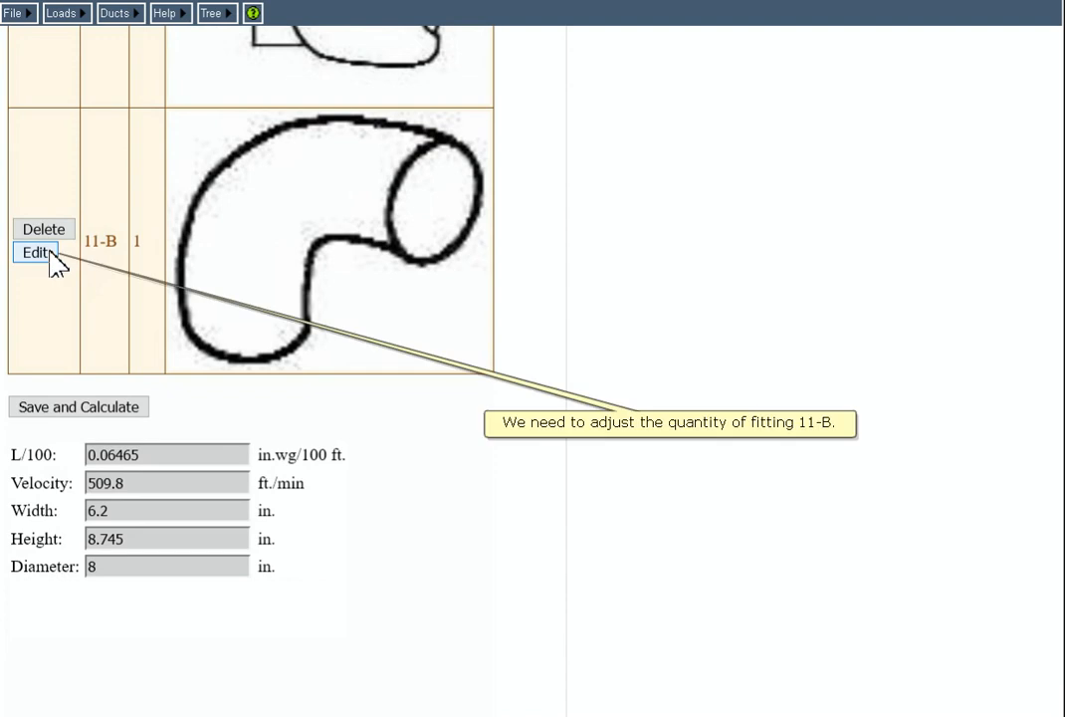
pyautogui.click(49, 253)
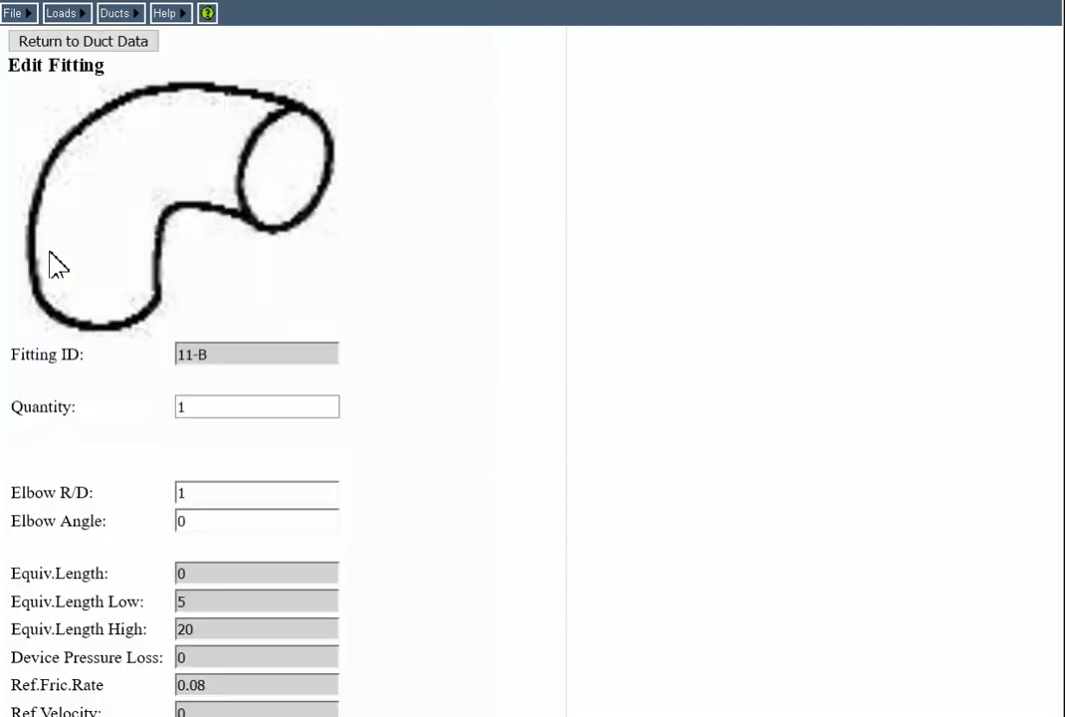
pyautogui.click(247, 408)
pyautogui.press('BackSpace')
pyautogui.write('2')
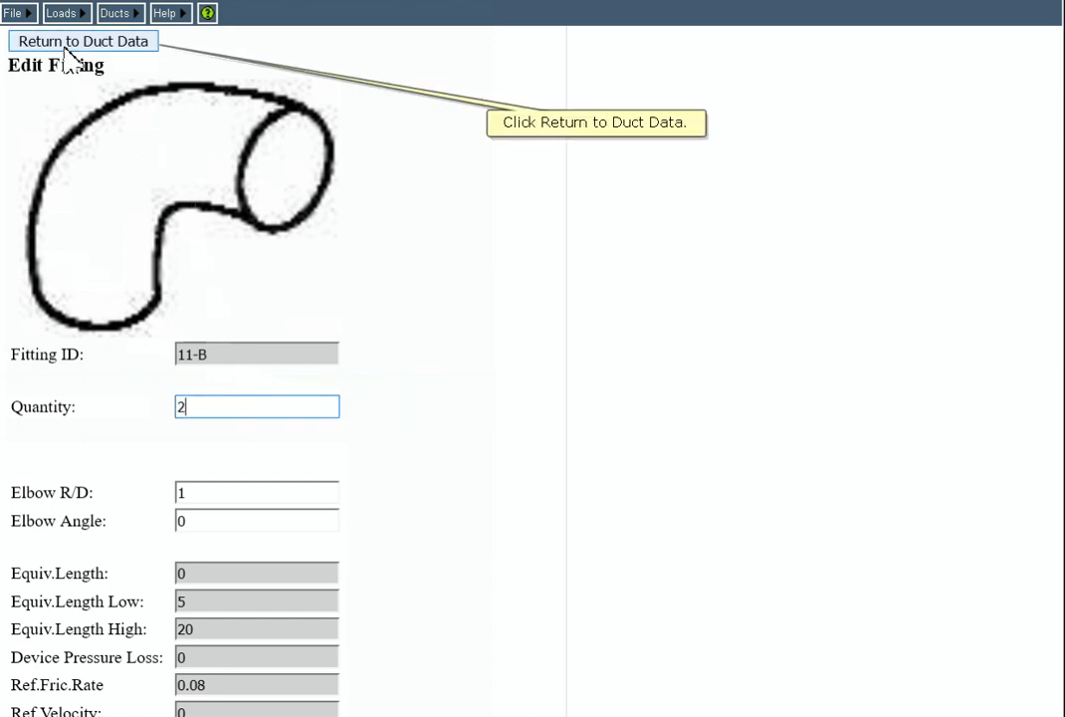
pyautogui.click(63, 44)
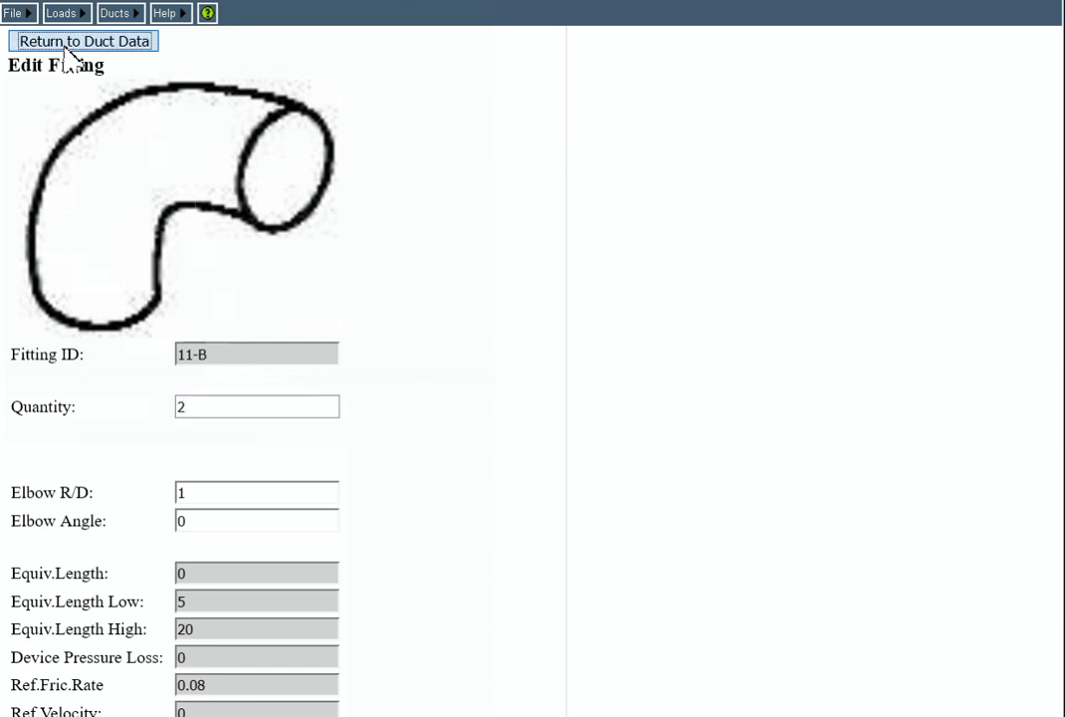
# Add fitting 4-H, the round floor boot with hard bend from Group 4, to supply runout SR-130.
pyautogui.scroll(5, 155, 241)
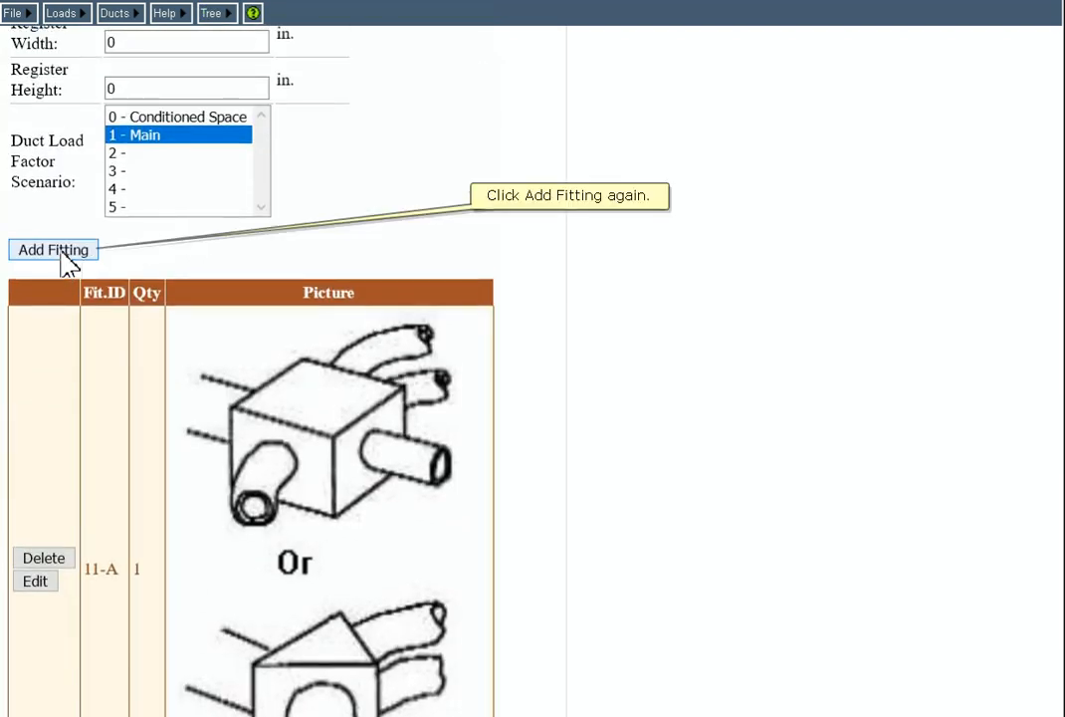
pyautogui.click(67, 257)
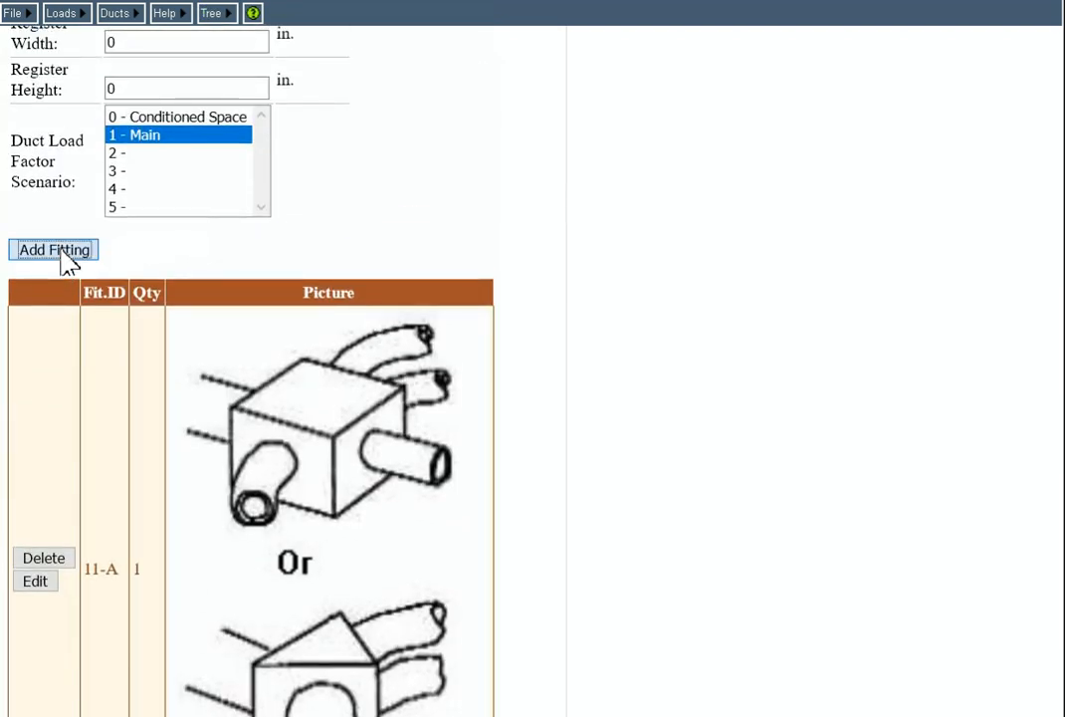
pyautogui.scroll(-2, 287, 364)
pyautogui.scroll(-3, 280, 350)
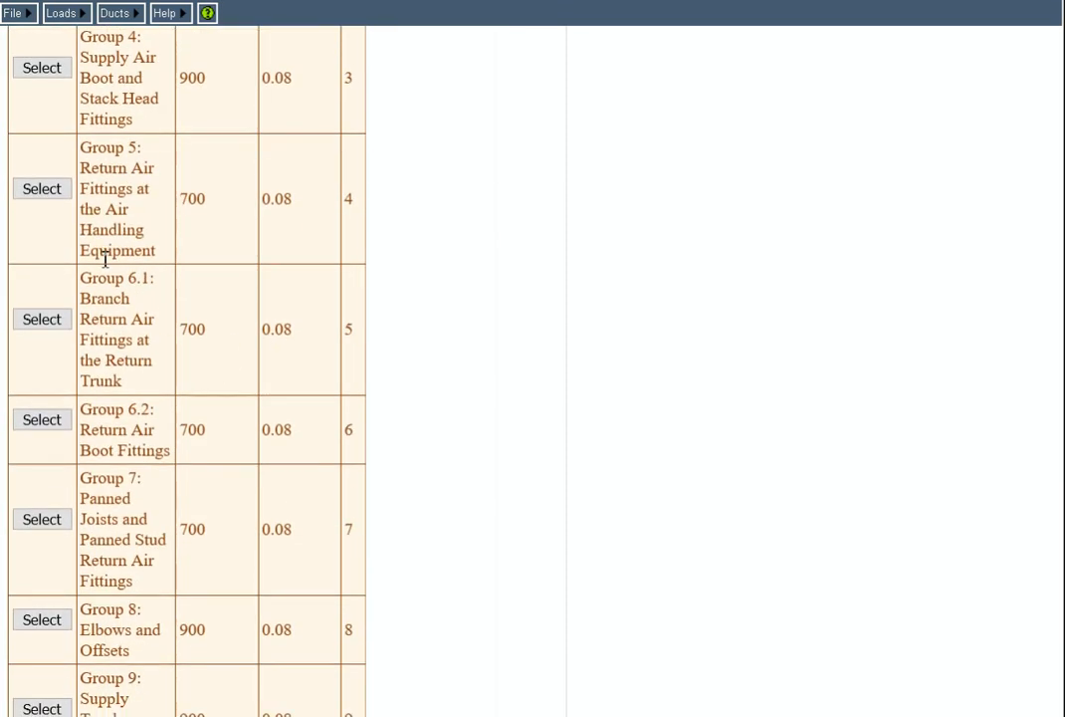
pyautogui.click(33, 72)
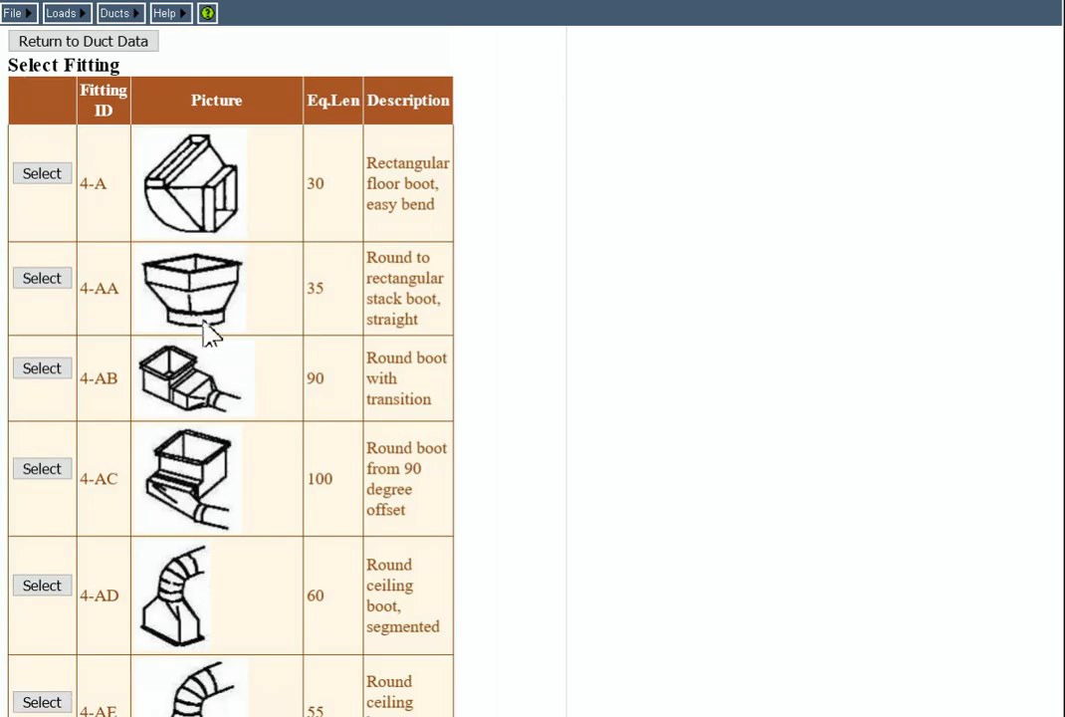
pyautogui.scroll(-20, 119, 408)
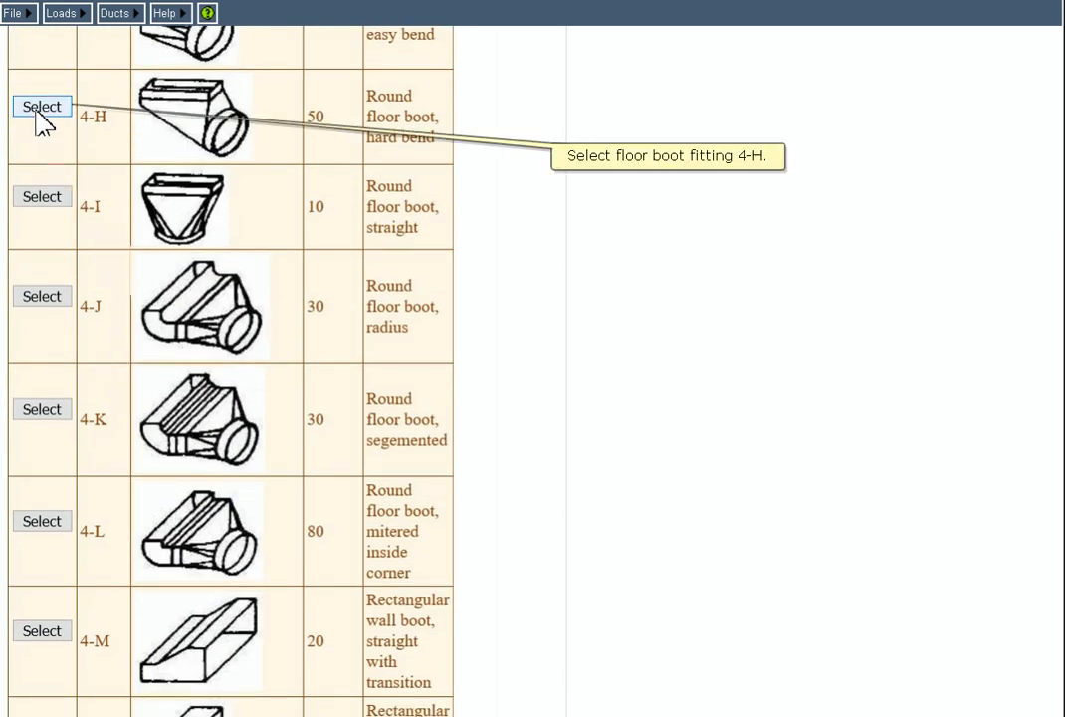
pyautogui.click(41, 110)
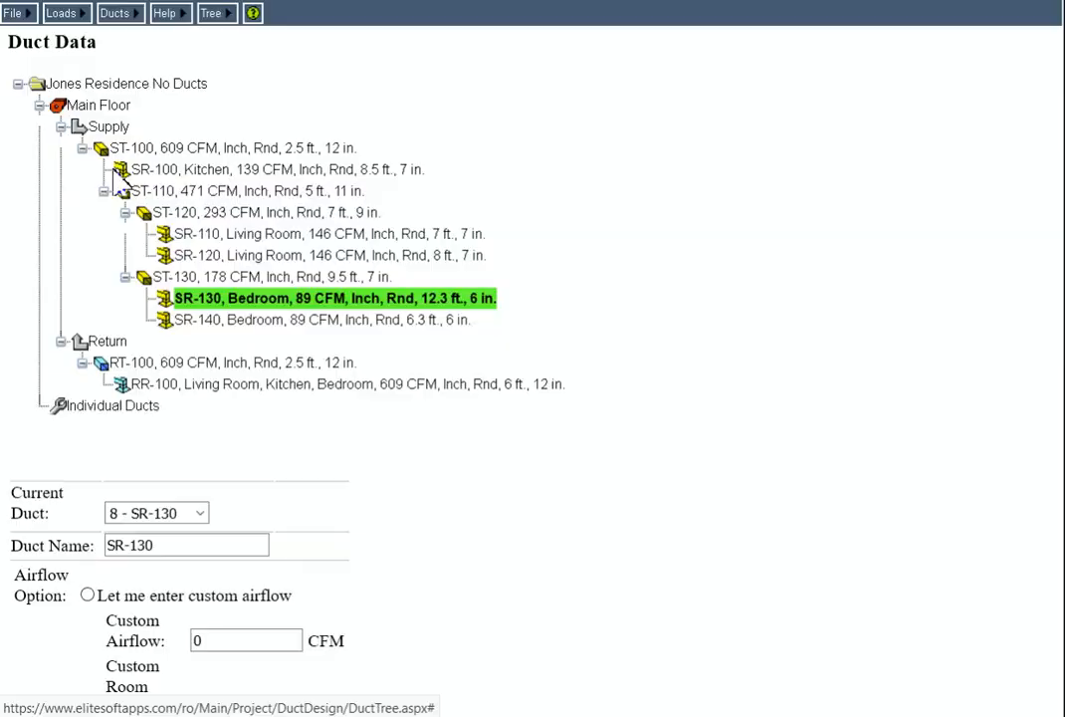
# Add fitting 11-A, the flex duct junction box from Group 11, to supply runout SR-140.
pyautogui.scroll(-15, 376, 328)
pyautogui.scroll(15, 370, 324)
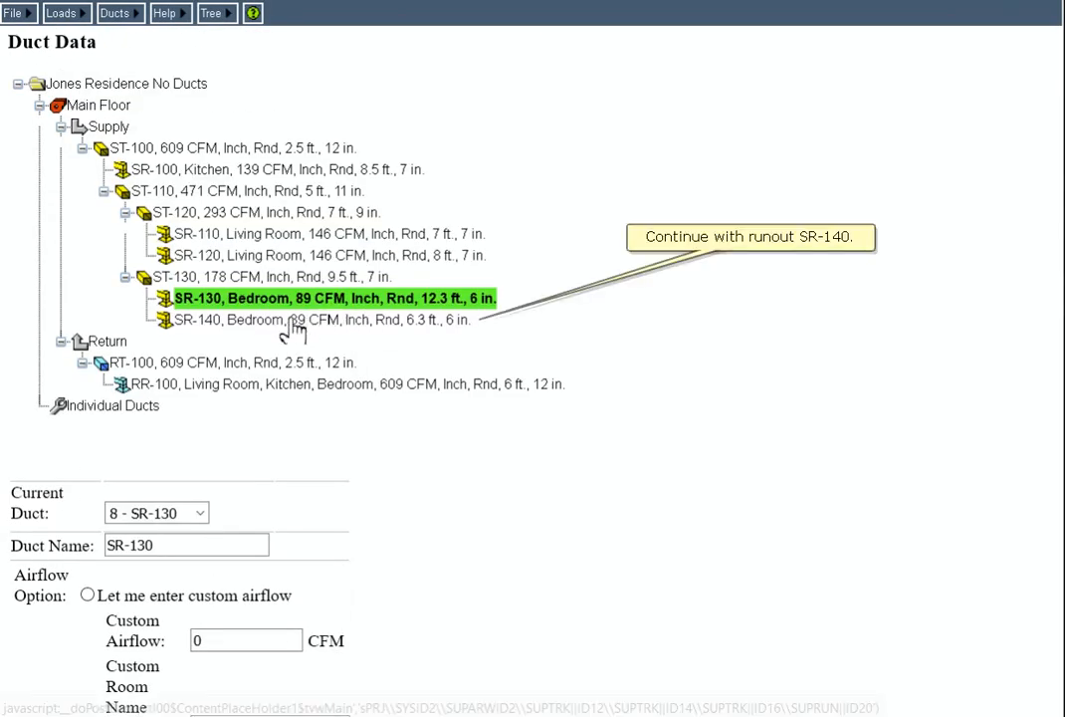
pyautogui.click(294, 324)
pyautogui.scroll(-15, 294, 332)
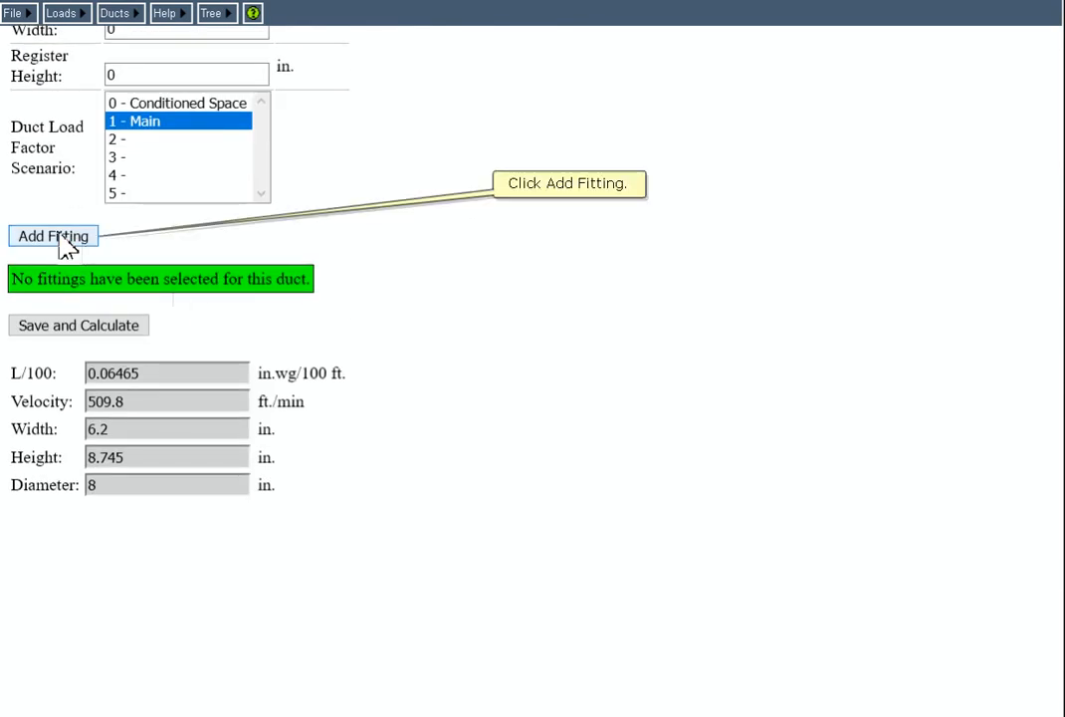
pyautogui.click(61, 239)
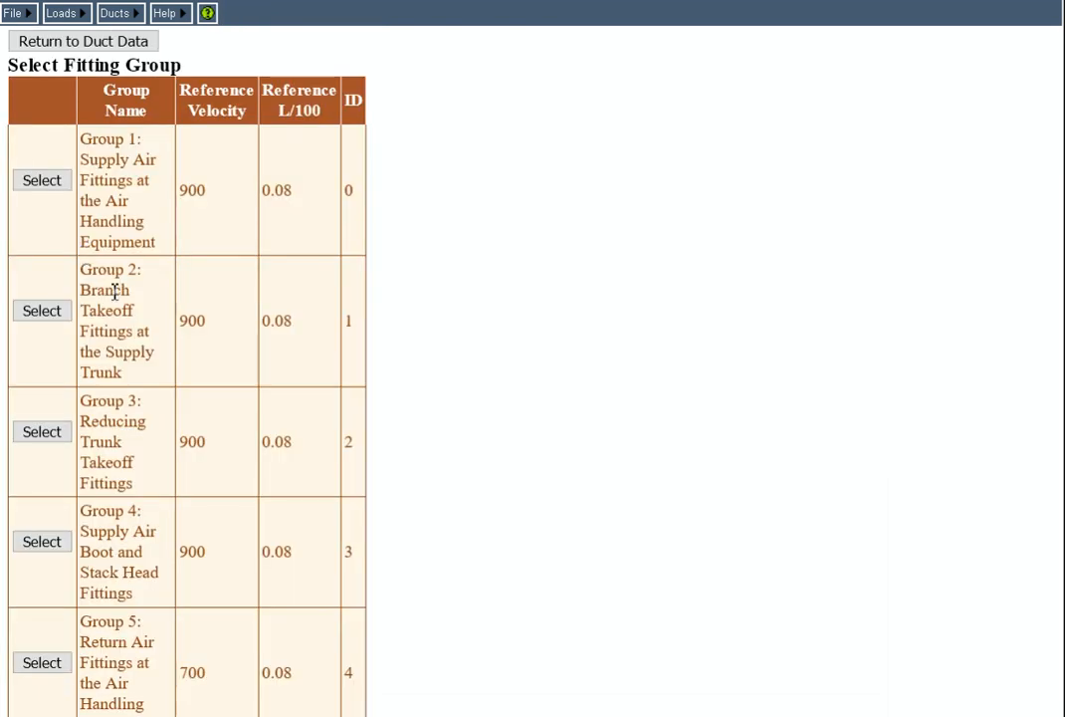
pyautogui.scroll(-10, 100, 349)
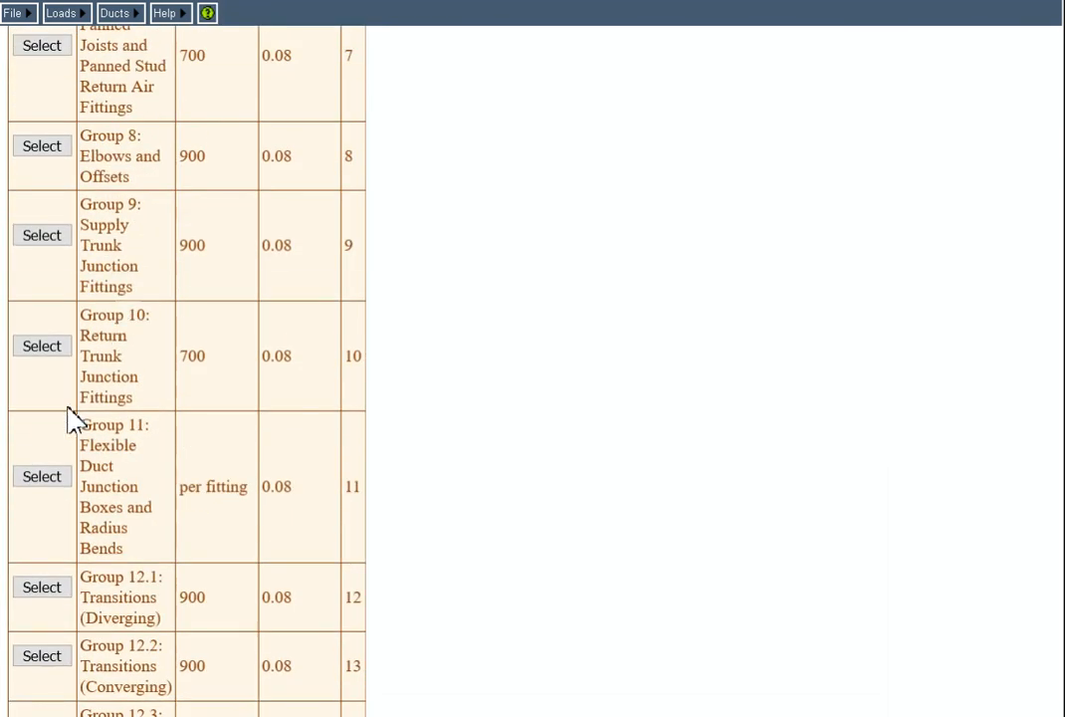
pyautogui.click(42, 477)
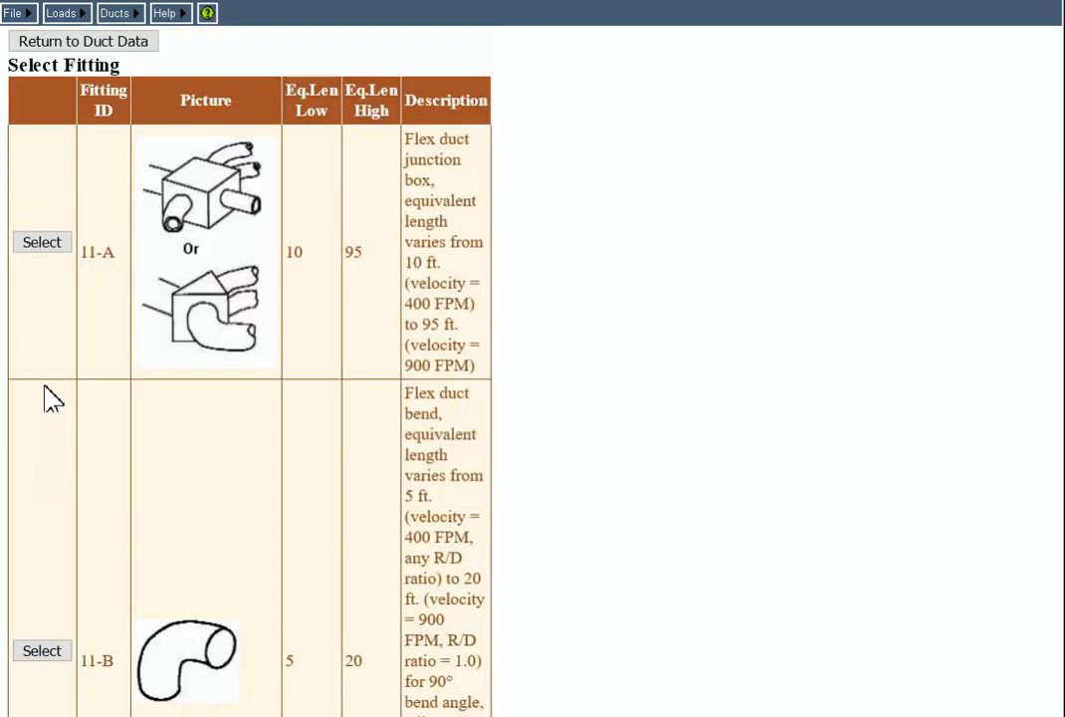
pyautogui.click(43, 245)
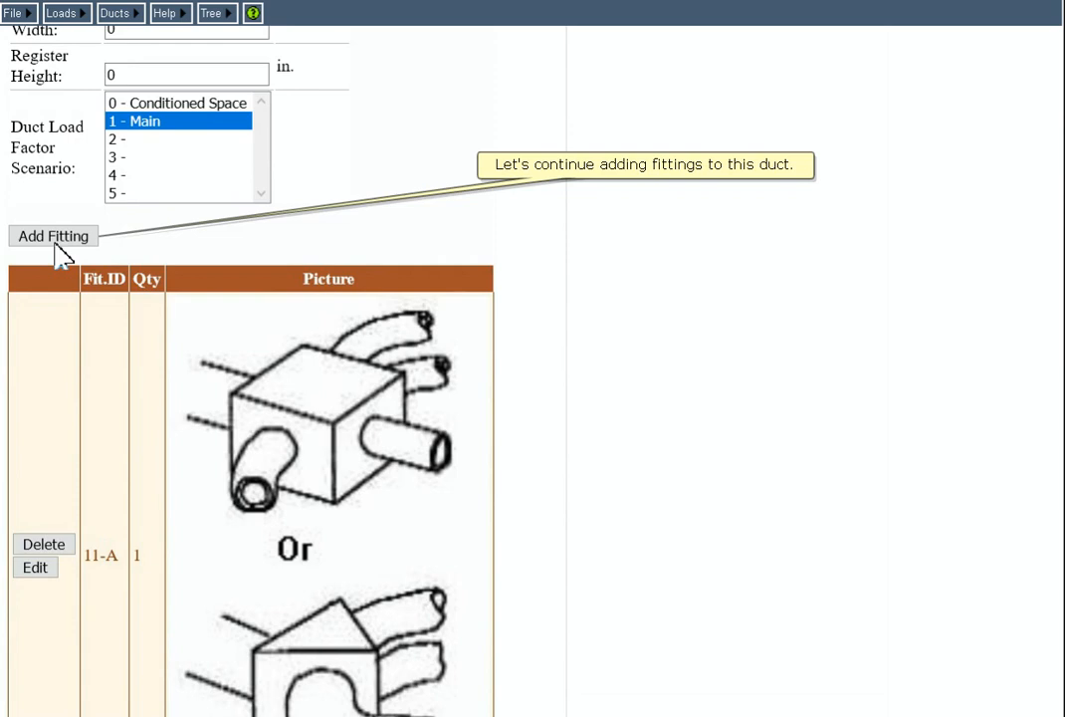
# Add fitting 11-B, the flex duct bend from Group 11, to supply runout SR-140.
pyautogui.click(56, 243)
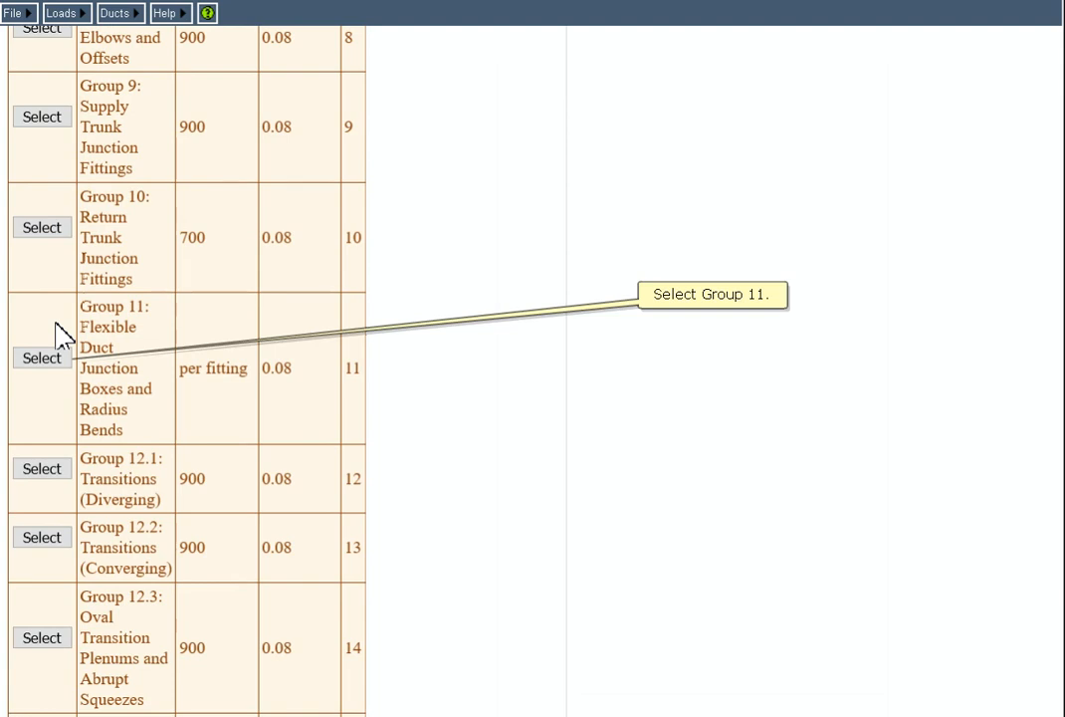
pyautogui.click(46, 356)
pyautogui.scroll(-4, 61, 314)
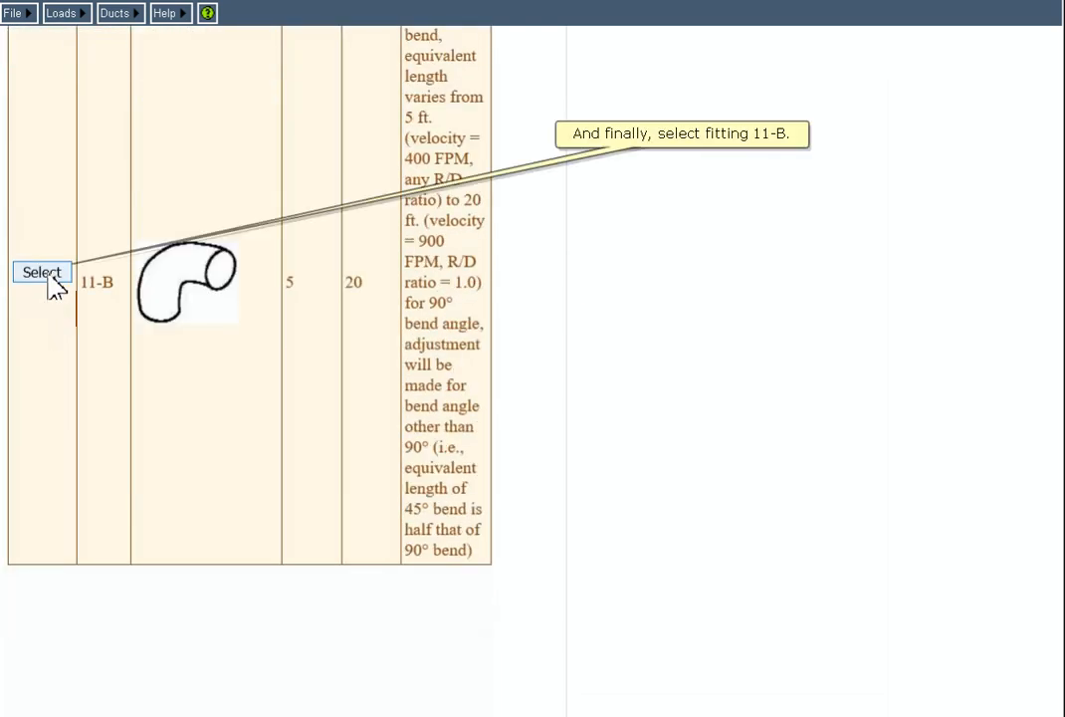
pyautogui.click(47, 274)
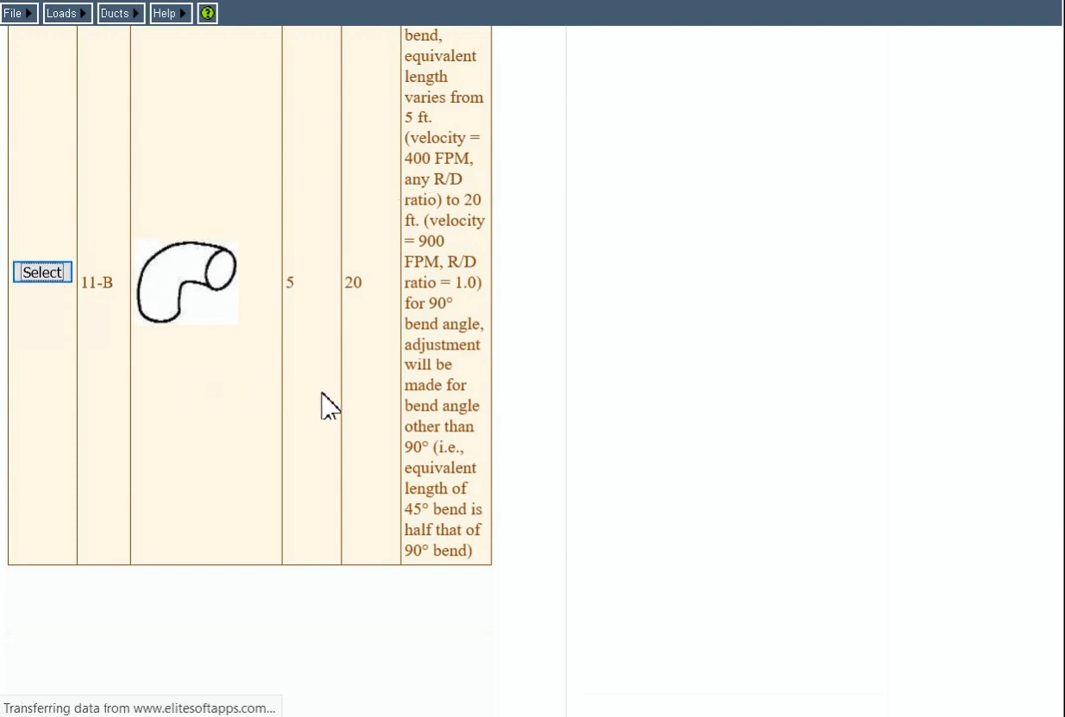
# Set the quantity of flex duct bend 11-B on supply runout SR-140 to 3 and return to the duct data.
pyautogui.scroll(5, 299, 418)
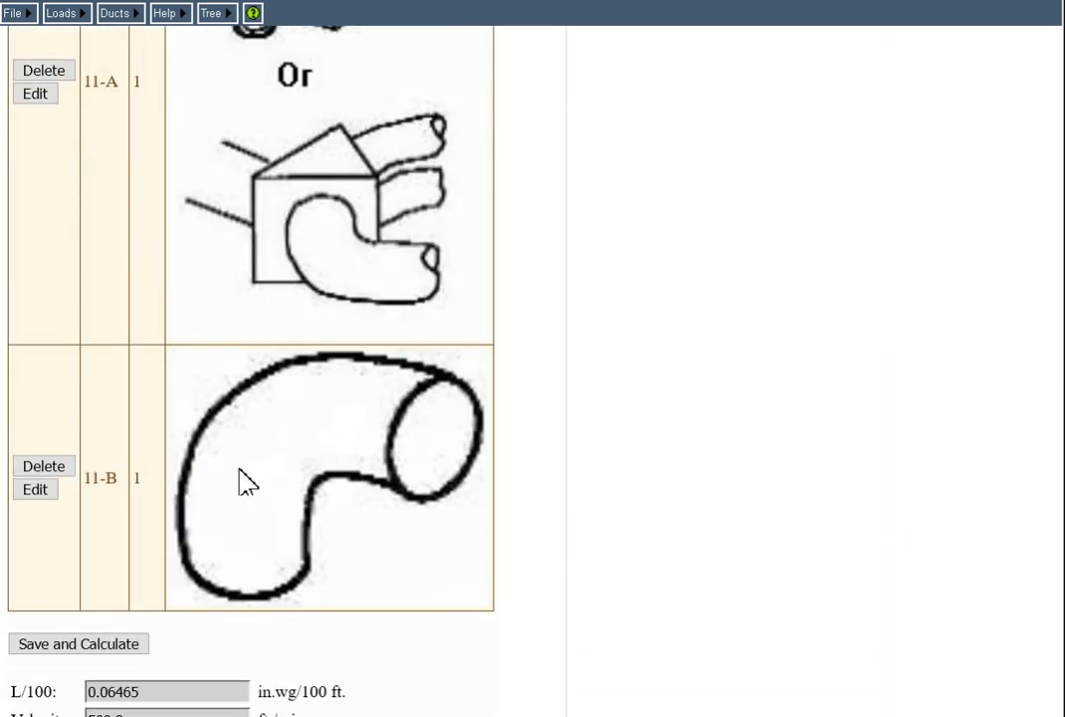
pyautogui.click(50, 494)
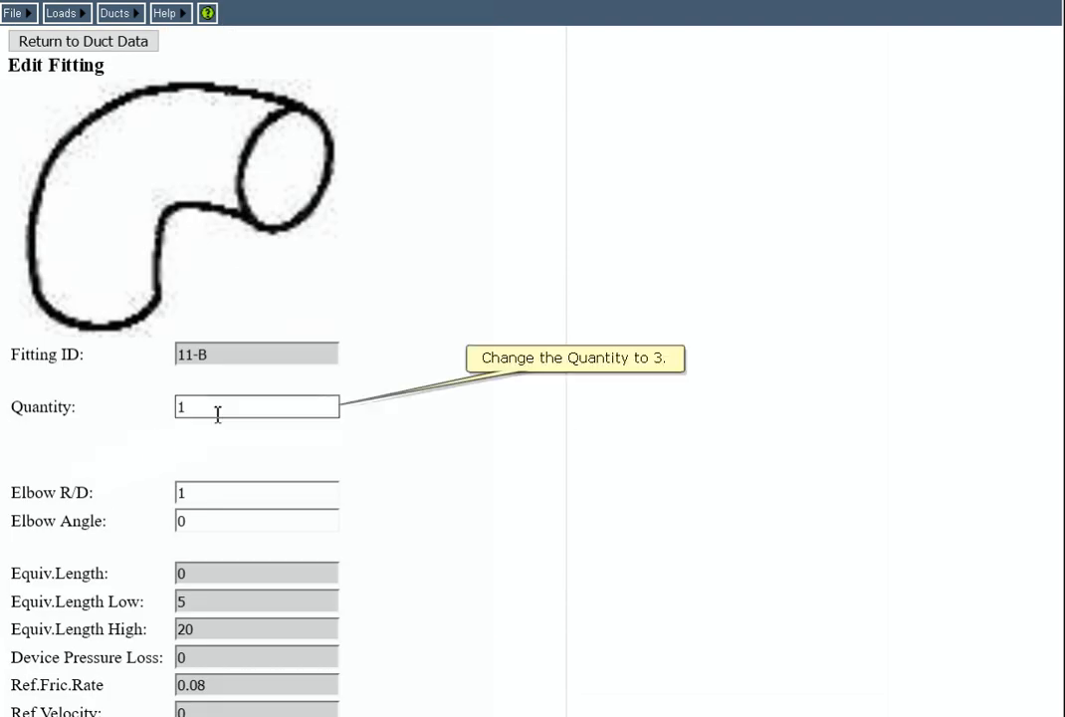
pyautogui.click(217, 413)
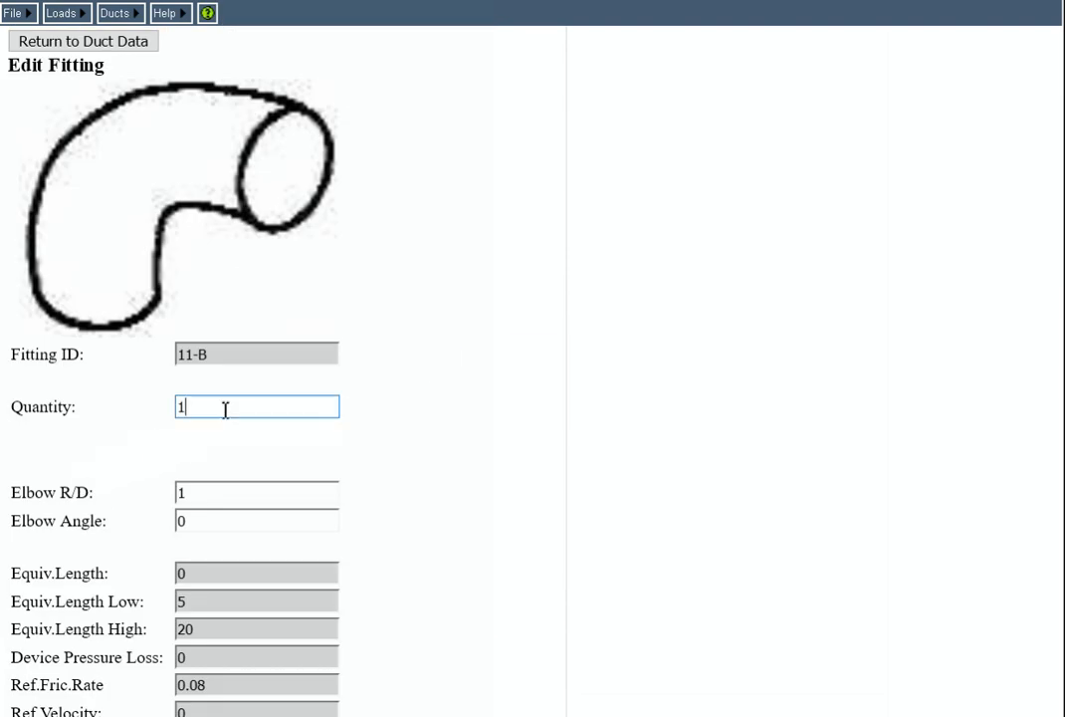
pyautogui.press('BackSpace')
pyautogui.write('3')
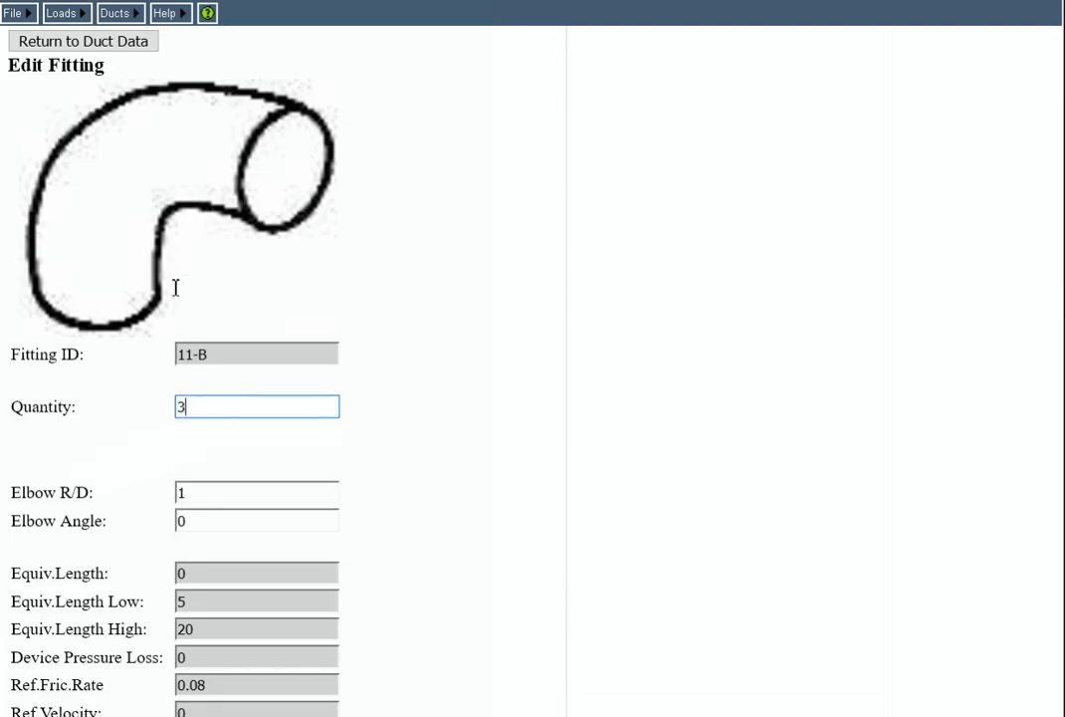
pyautogui.click(74, 45)
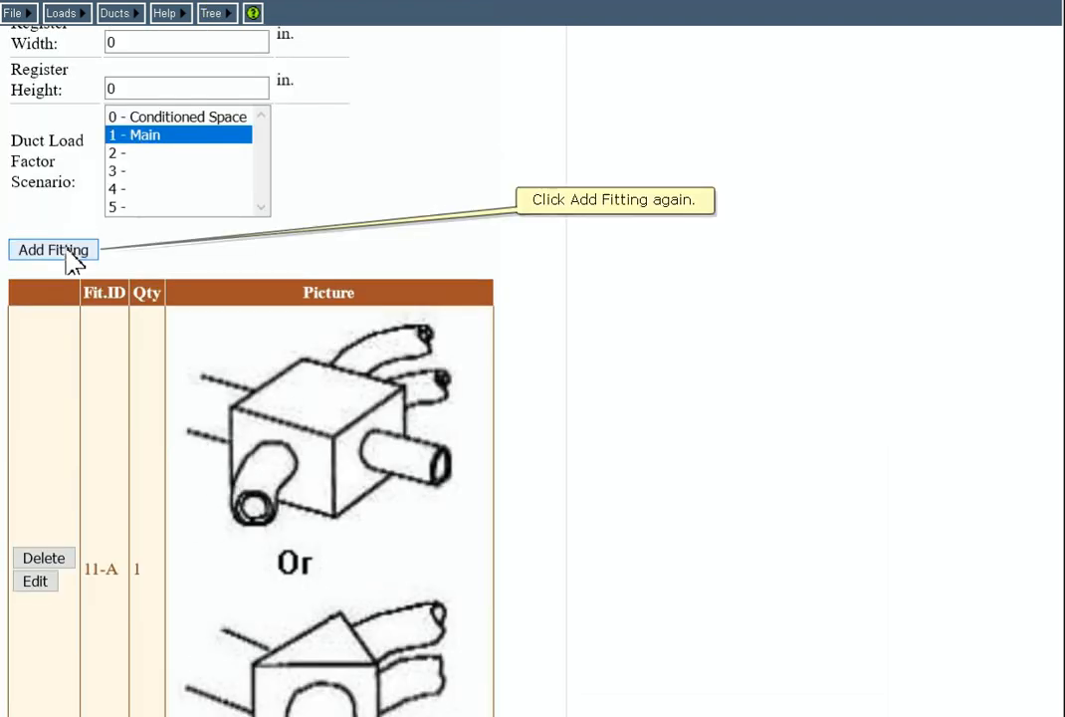
# Add fitting 4-H, the round floor boot with hard bend from Group 4, to supply runout SR-140.
pyautogui.click(69, 257)
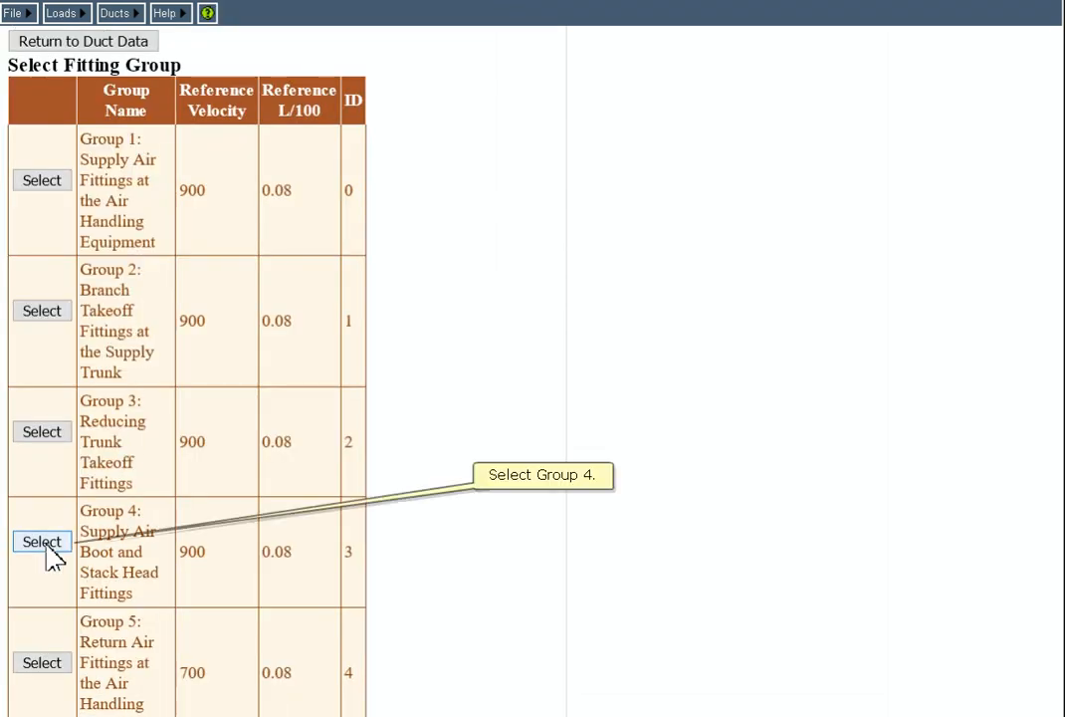
pyautogui.click(42, 542)
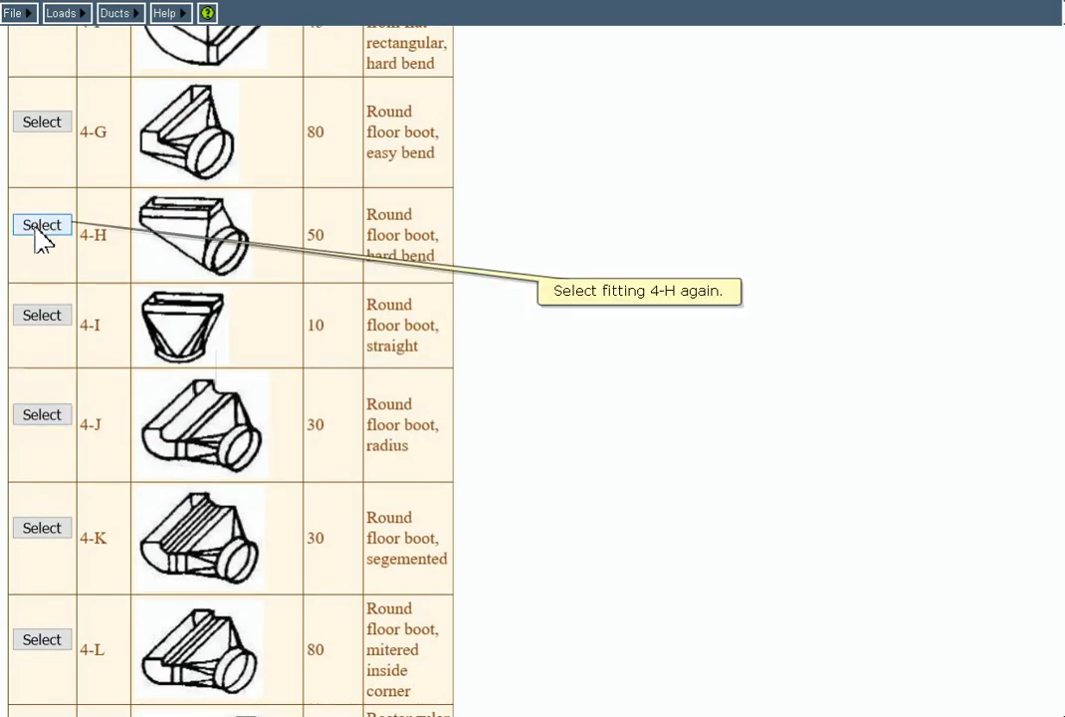
pyautogui.click(38, 227)
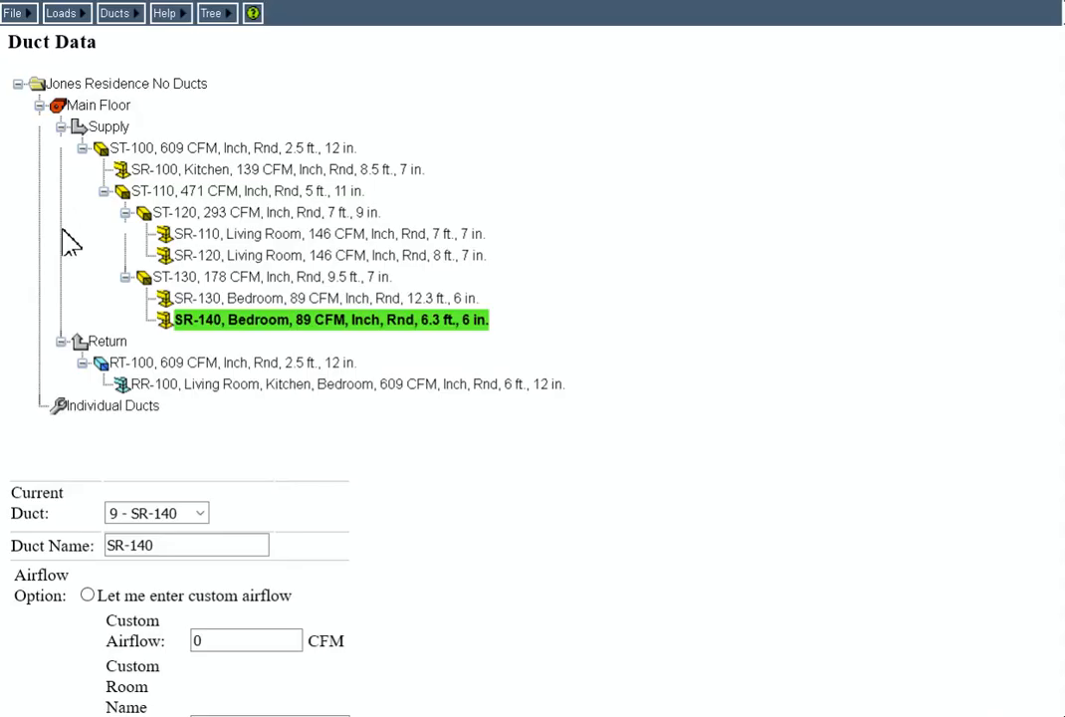
# Add fitting 5-C, the rectangular 90 degree takeoff with transition from Group 5, to return trunk RT-100.
pyautogui.click(149, 367)
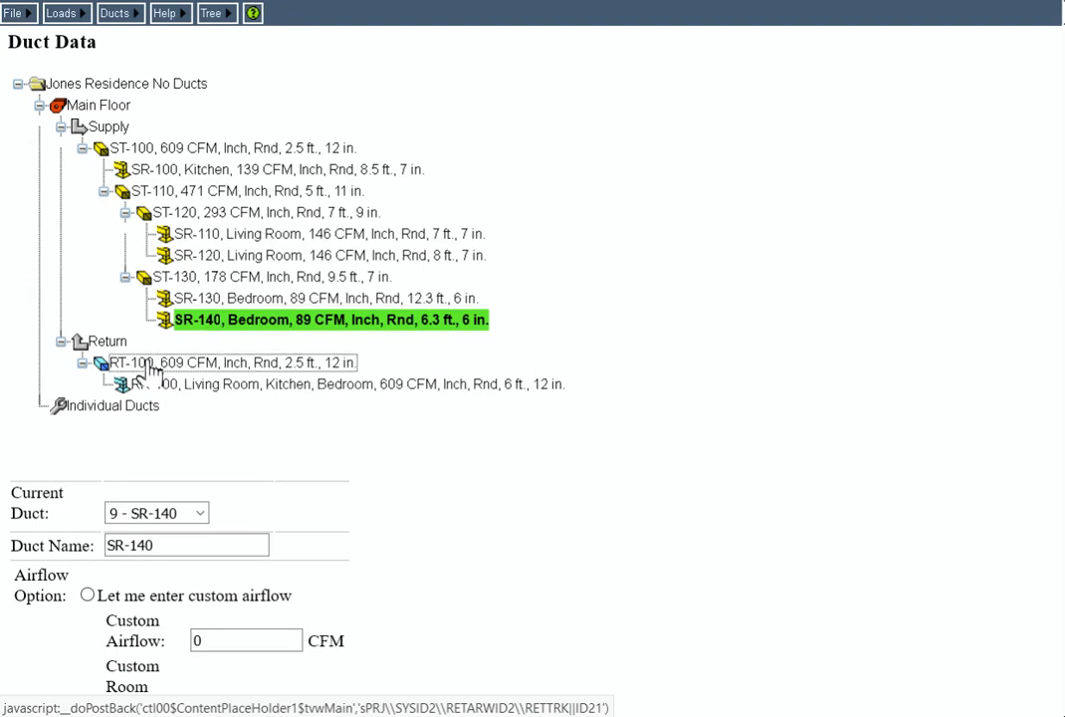
pyautogui.scroll(-15, 309, 351)
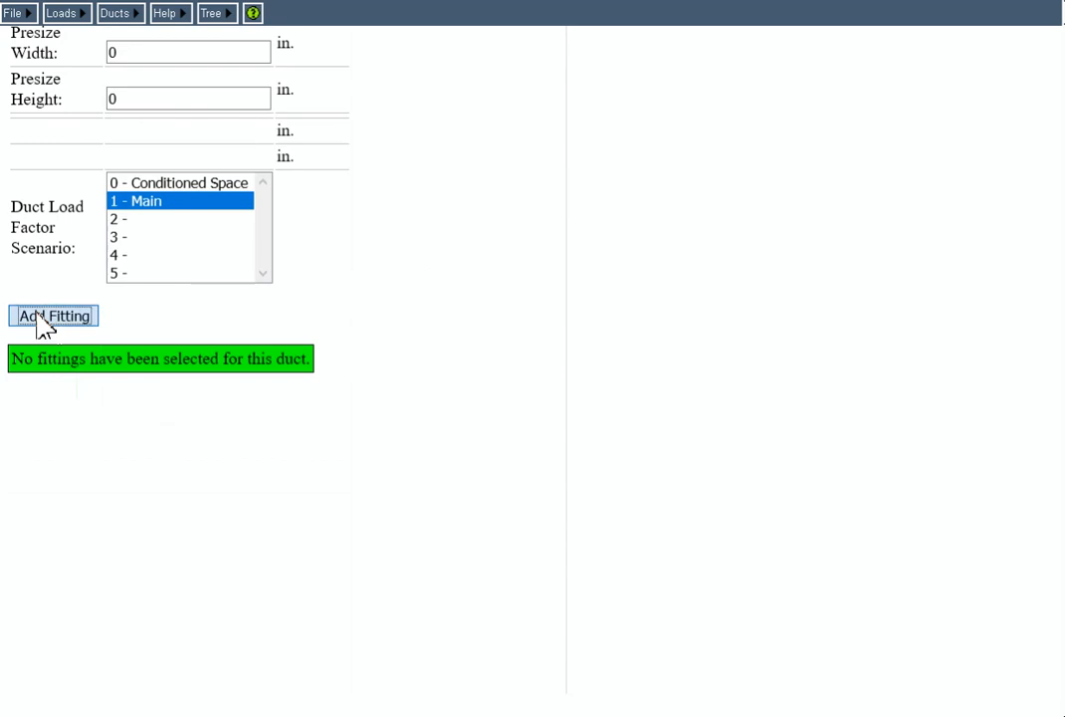
pyautogui.click(40, 316)
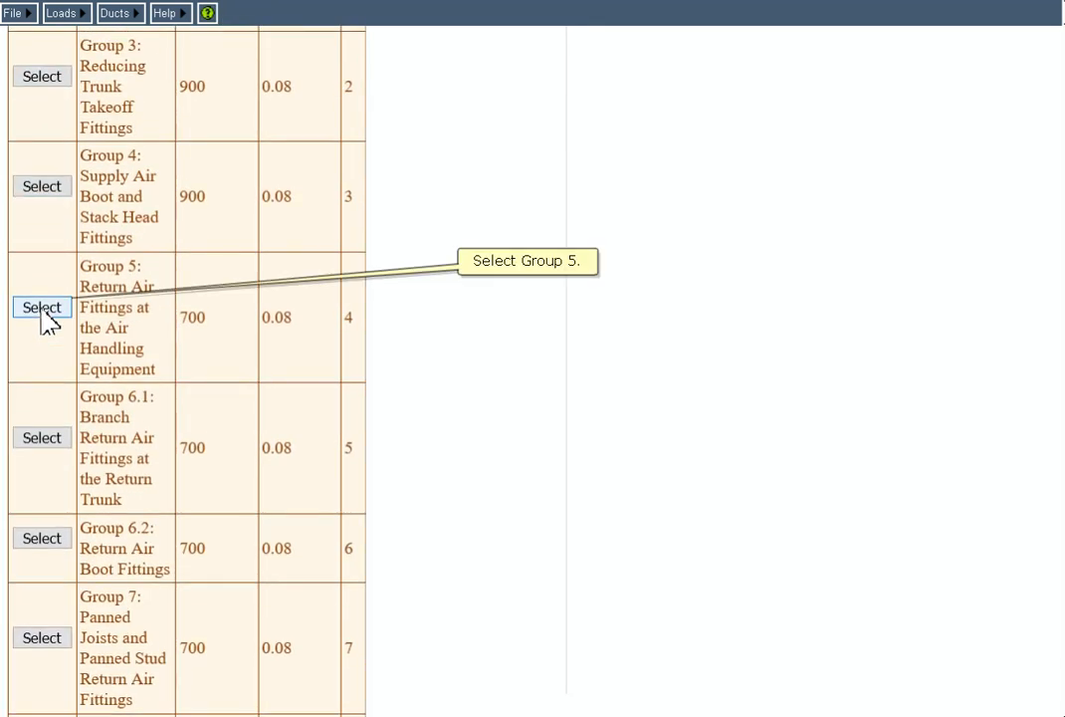
pyautogui.click(42, 310)
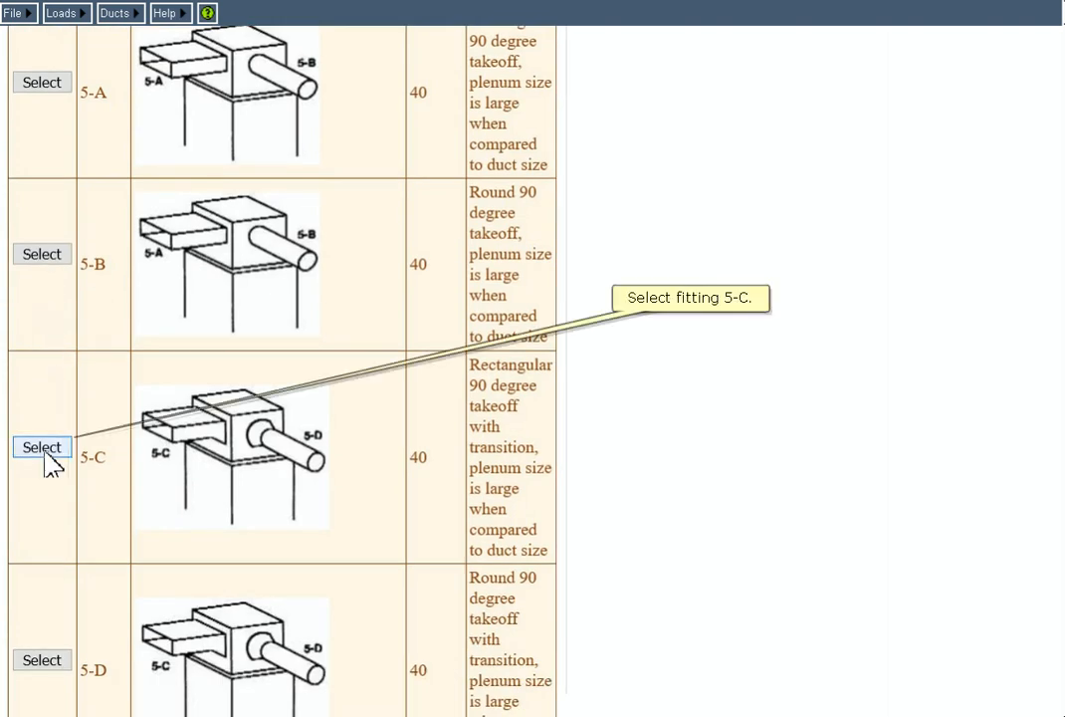
pyautogui.click(44, 450)
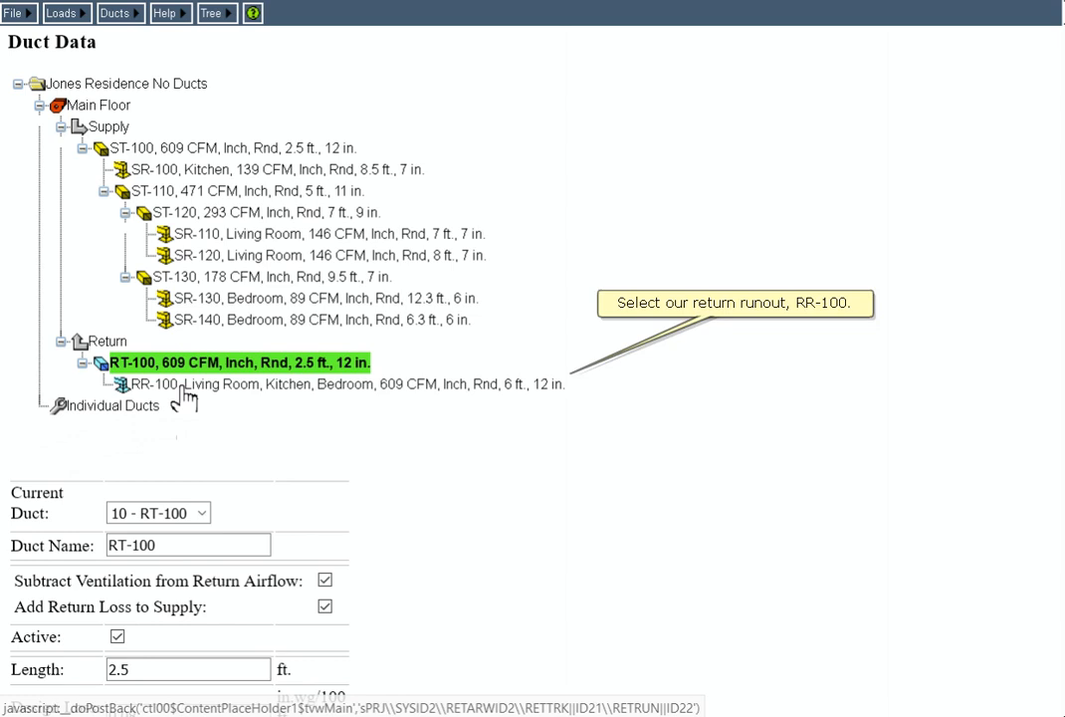
# Add fitting 6-F, the 90 degree rectangular return boot from Group 6.2, to return runout RR-100.
pyautogui.click(186, 387)
pyautogui.scroll(-15, 173, 393)
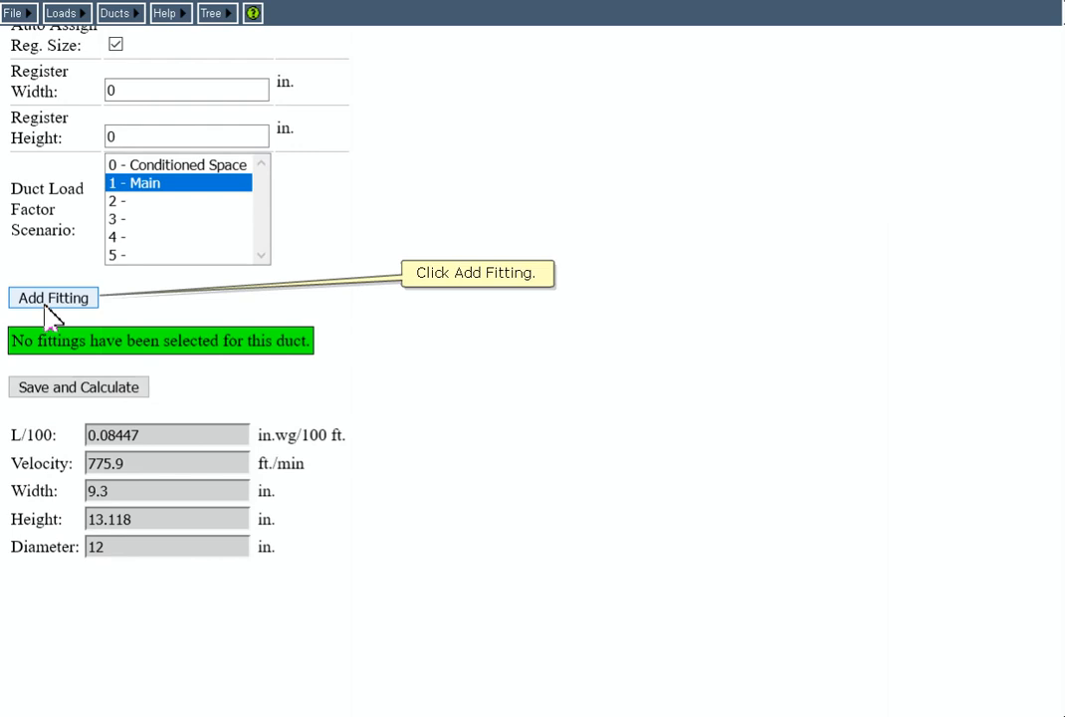
pyautogui.click(50, 299)
pyautogui.scroll(-10, 57, 319)
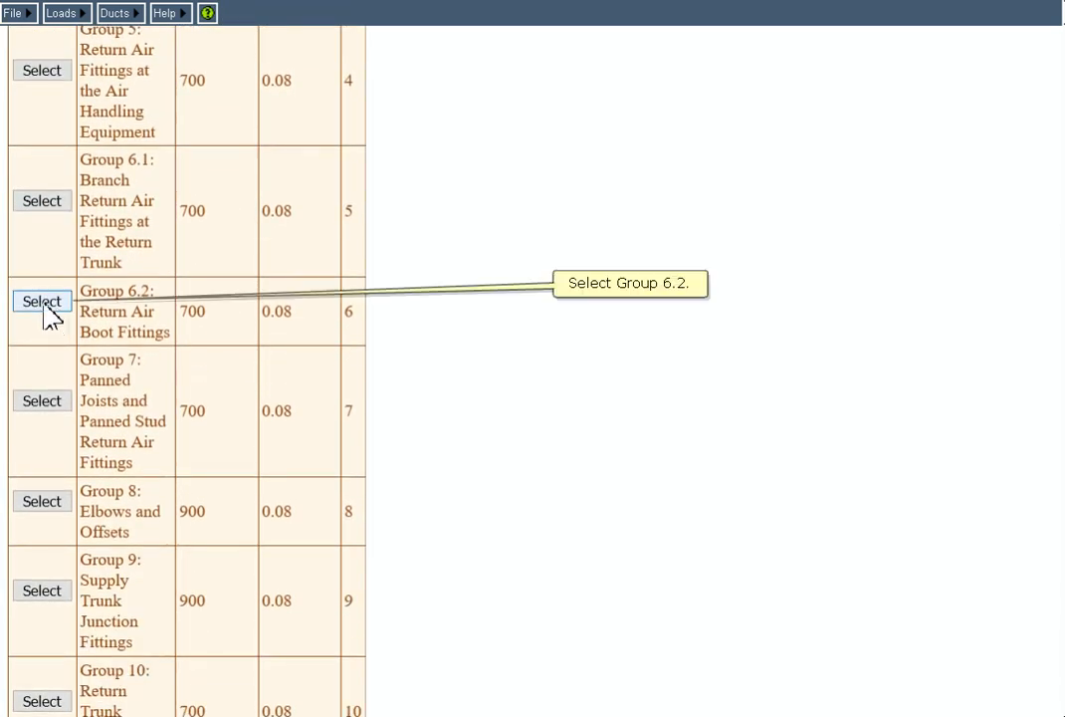
pyautogui.click(44, 303)
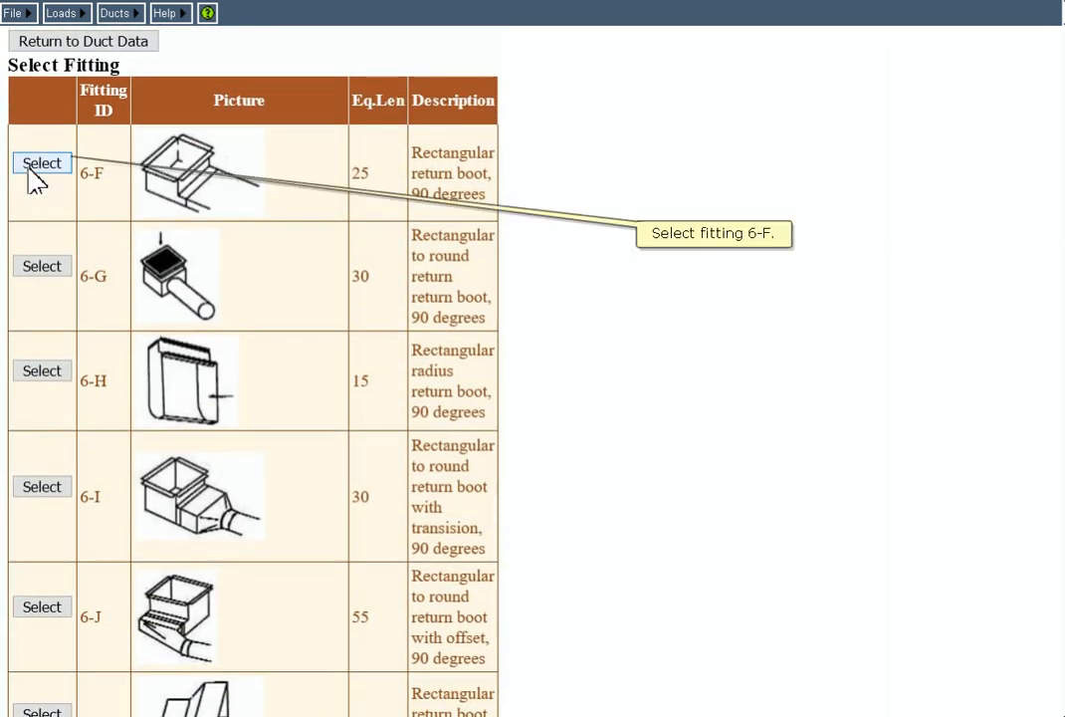
pyautogui.click(30, 166)
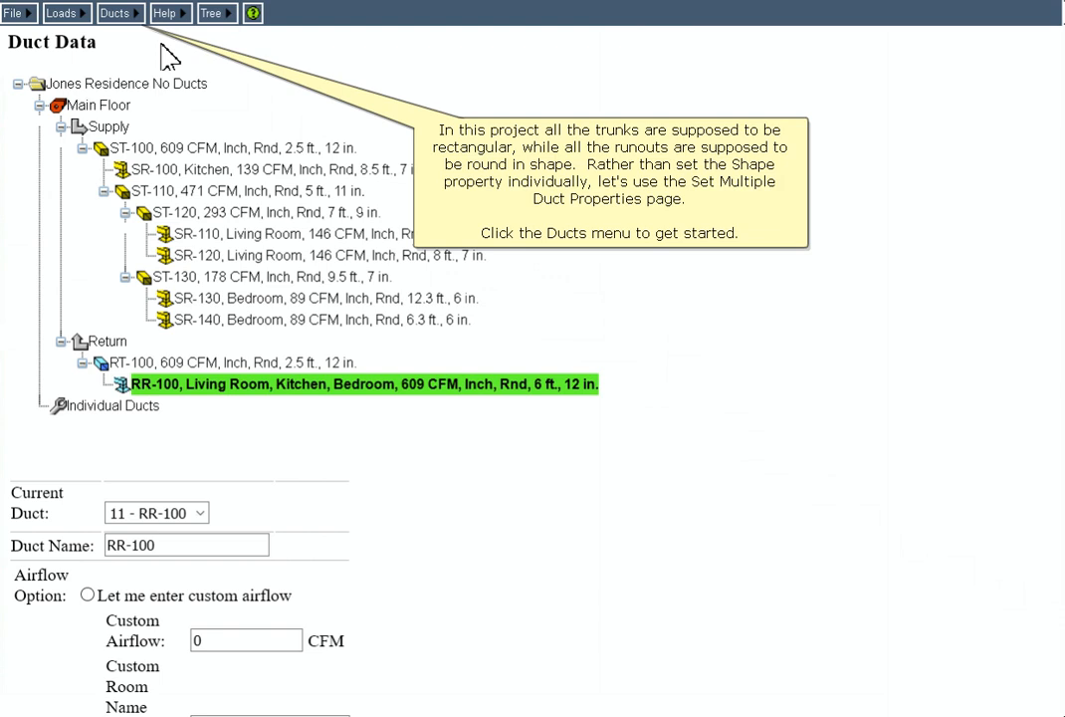
# Open Set Multiple Duct Properties and mark all trunks in the current project.
pyautogui.click(117, 13)
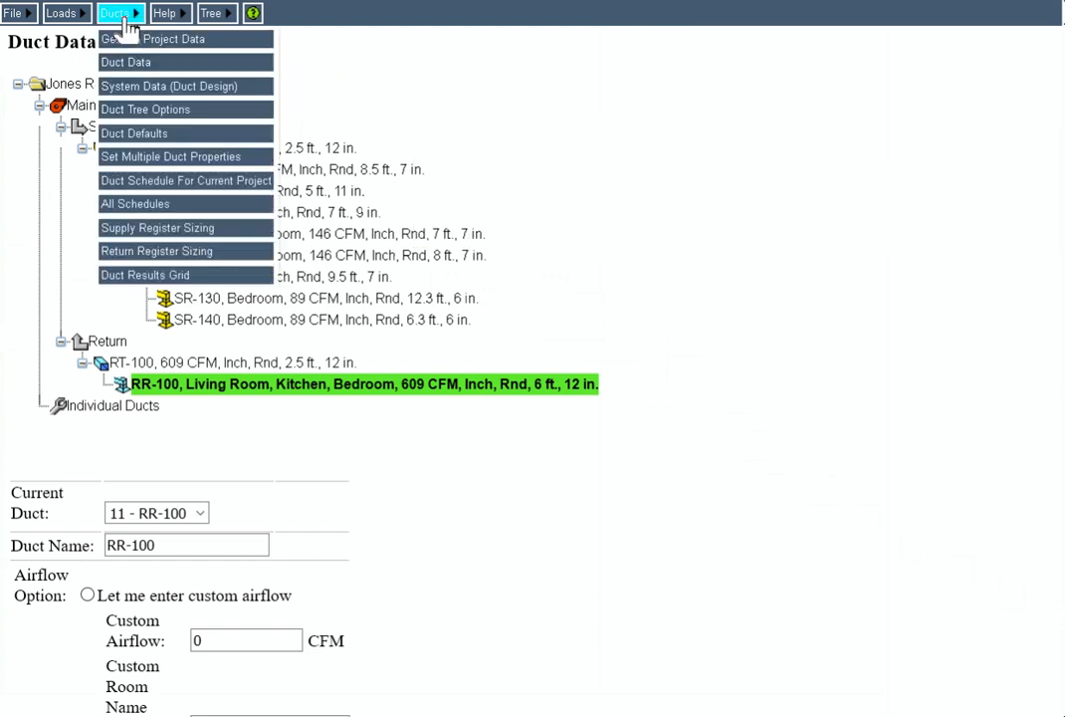
pyautogui.click(164, 160)
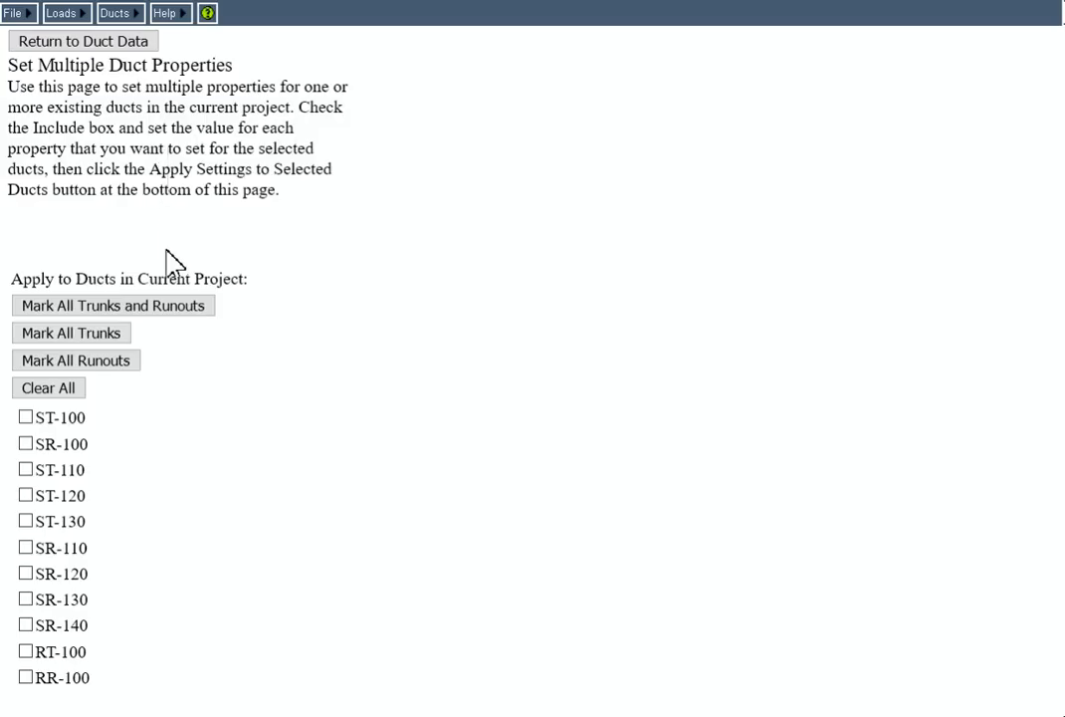
pyautogui.click(97, 338)
# Clear the included properties, include only Shape set to Rectangular, and apply the settings to the selected ducts.
pyautogui.scroll(-3, 402, 401)
pyautogui.scroll(-4, 403, 406)
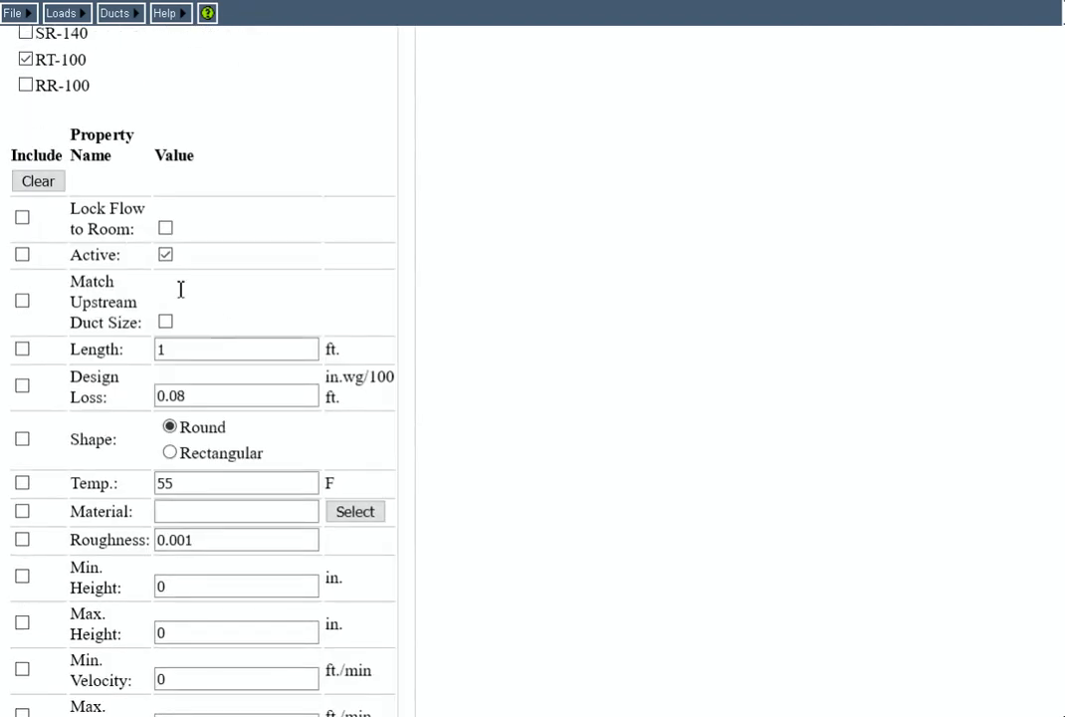
pyautogui.click(38, 182)
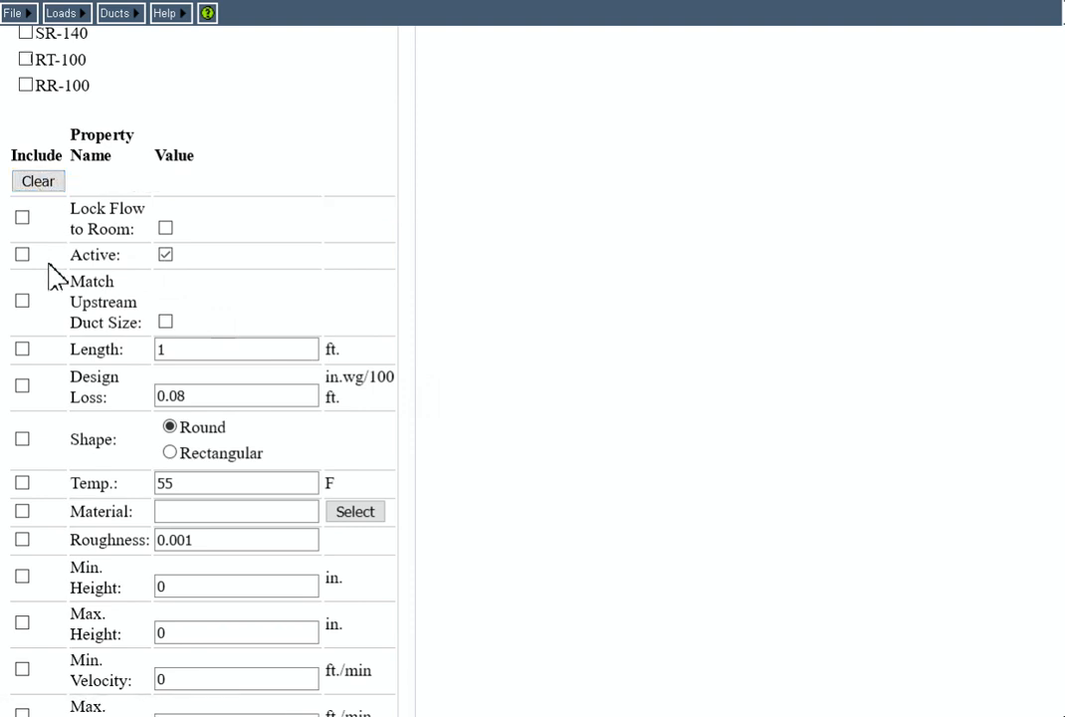
pyautogui.click(22, 439)
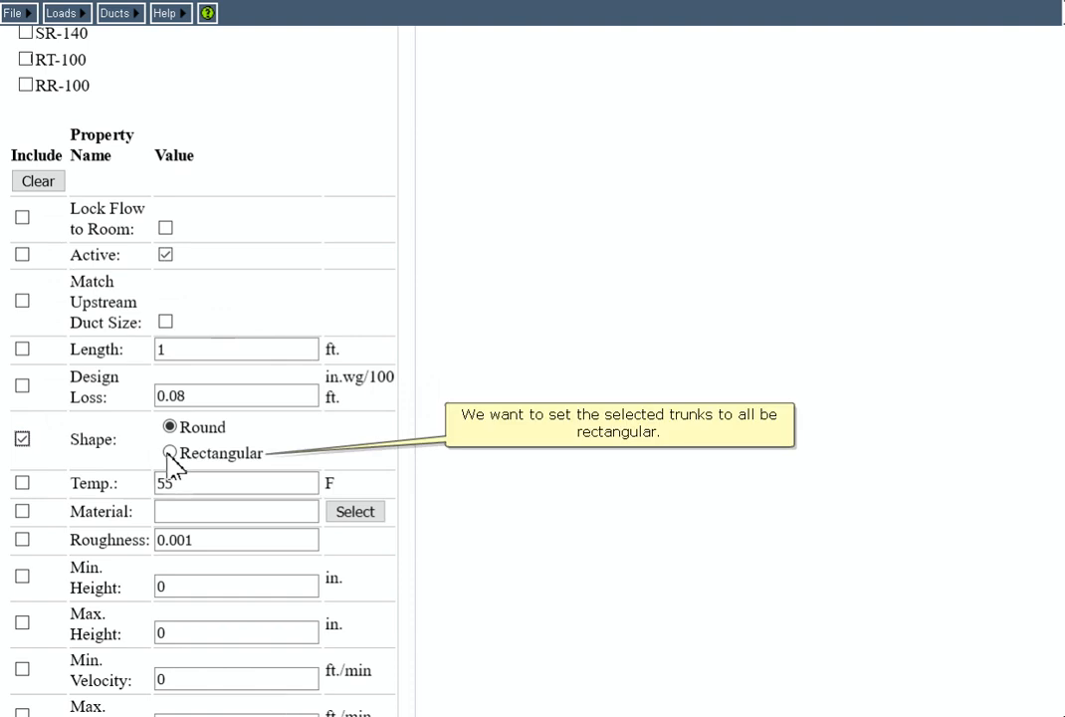
pyautogui.click(169, 453)
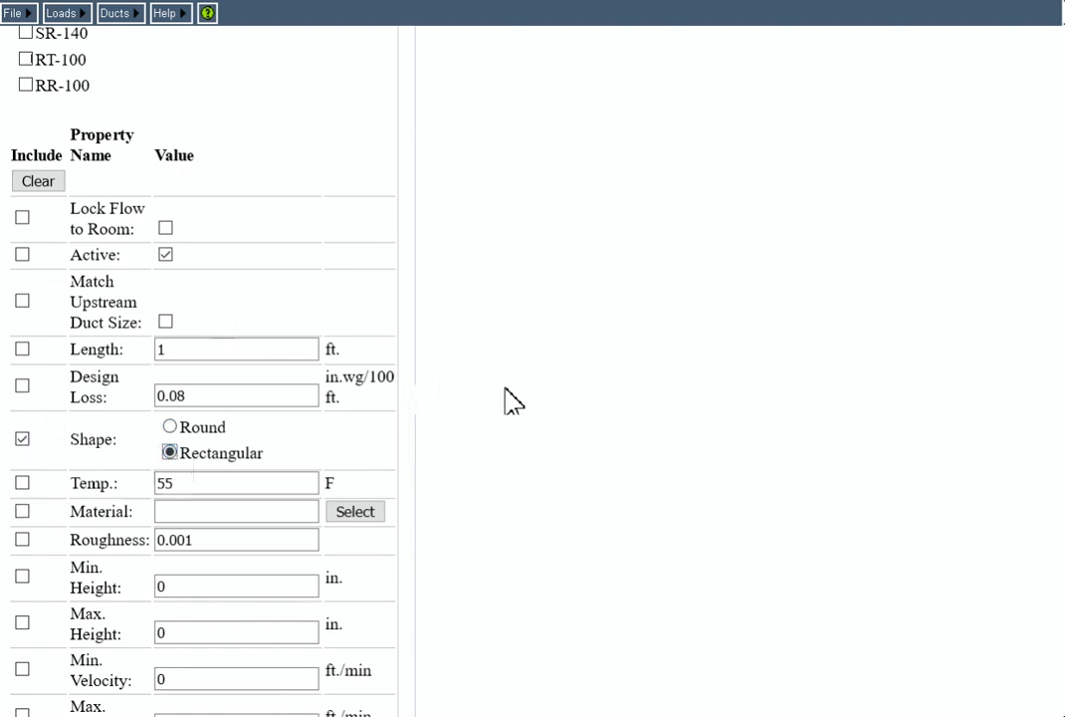
pyautogui.scroll(-7, 498, 403)
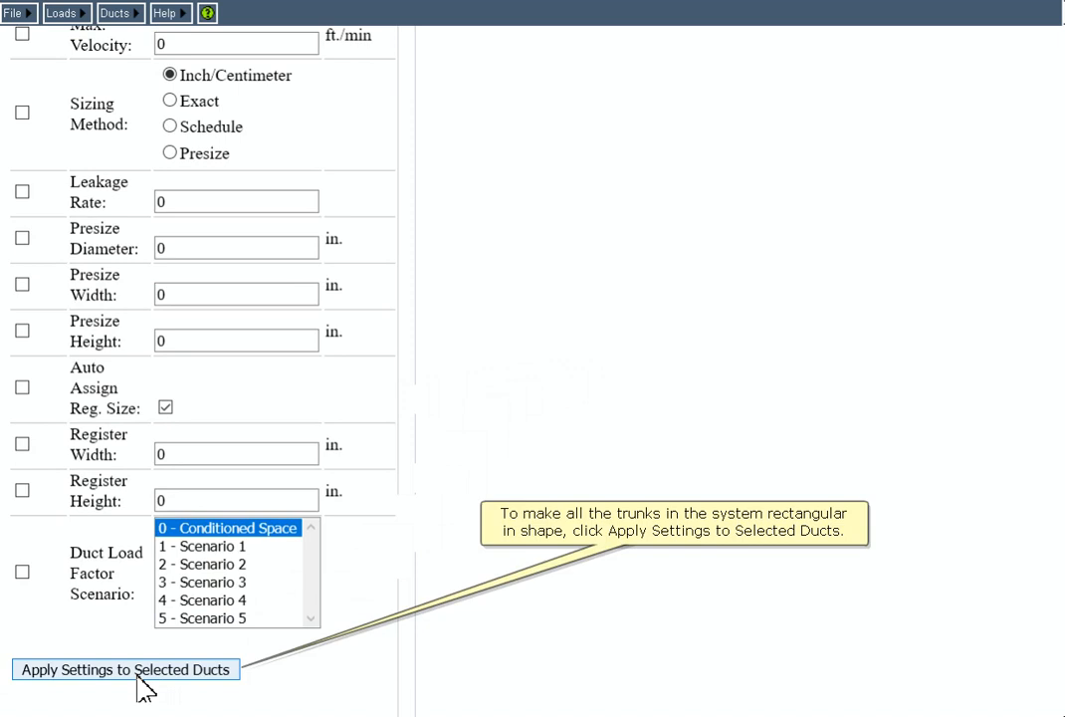
pyautogui.click(141, 670)
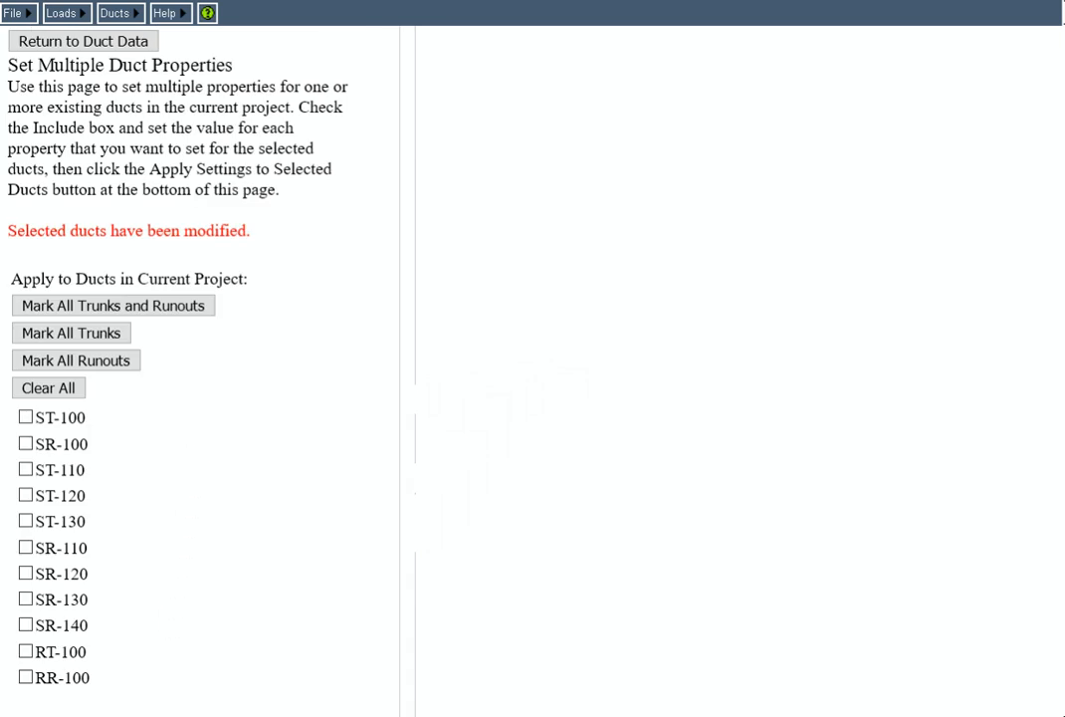
# Open the Duct Results Grid to review the project evaluation and the calculated duct sizes and losses.
pyautogui.click(114, 14)
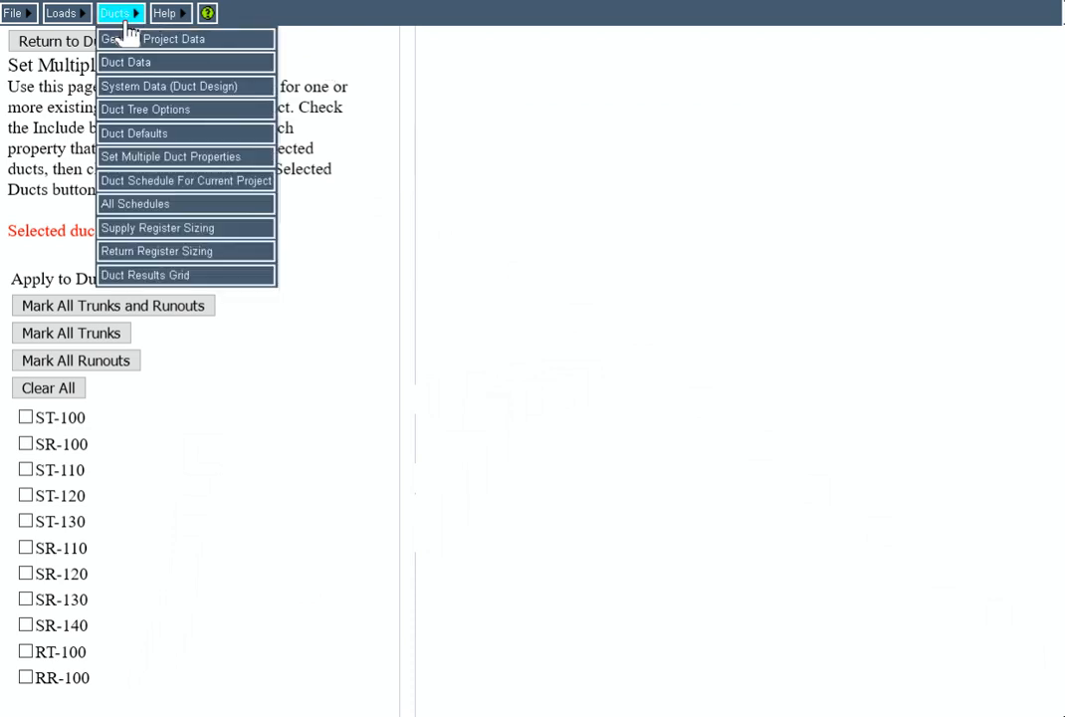
pyautogui.click(167, 279)
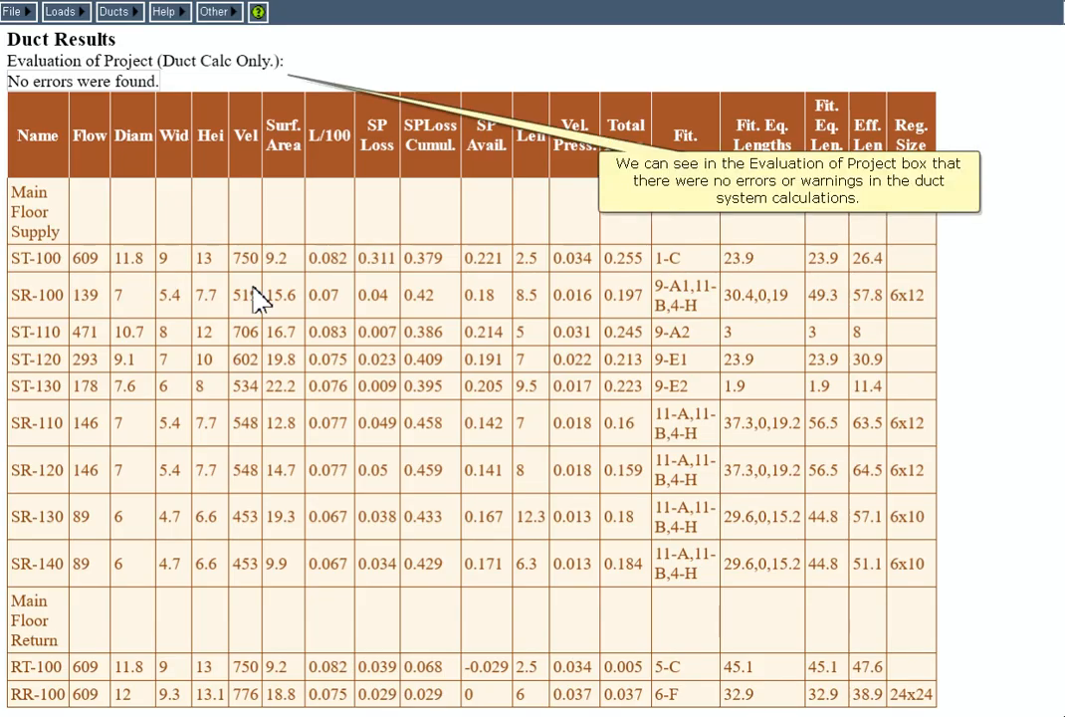